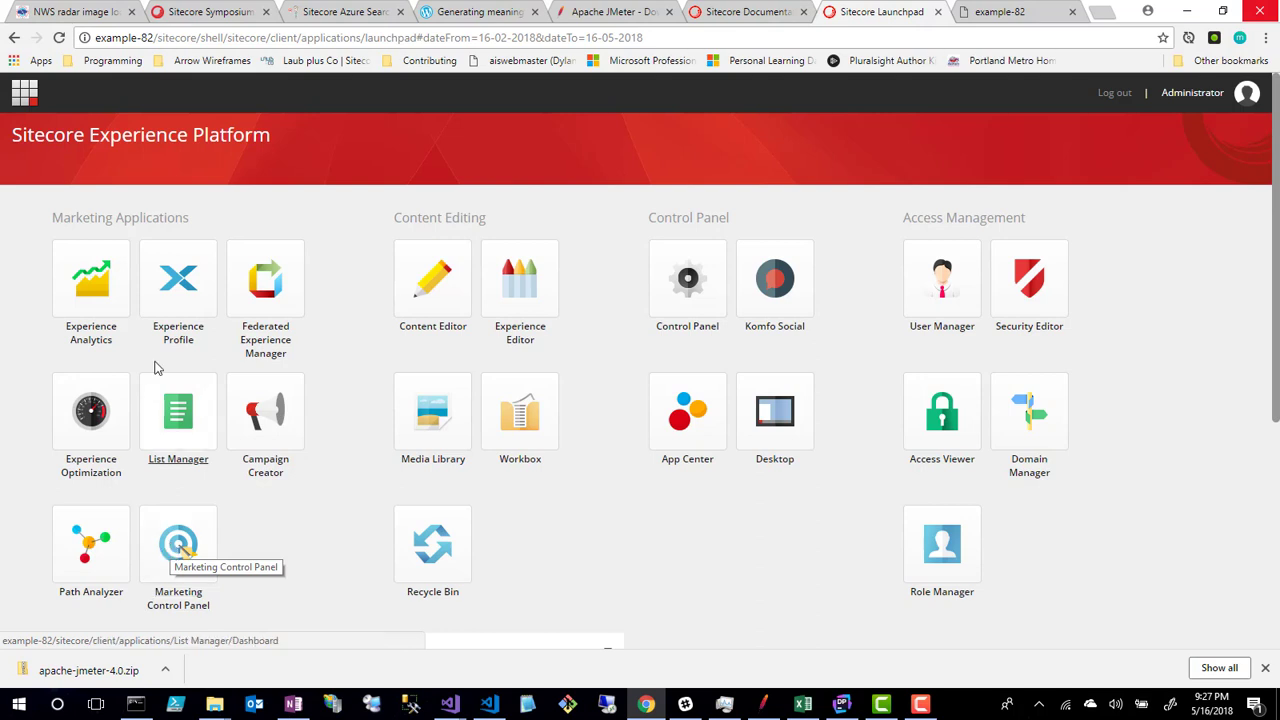
Open the Content Editor and expand System, Marketing Control Panel and Goals in the content tree.
{"action": "left_click", "coordinate": [428, 265]}
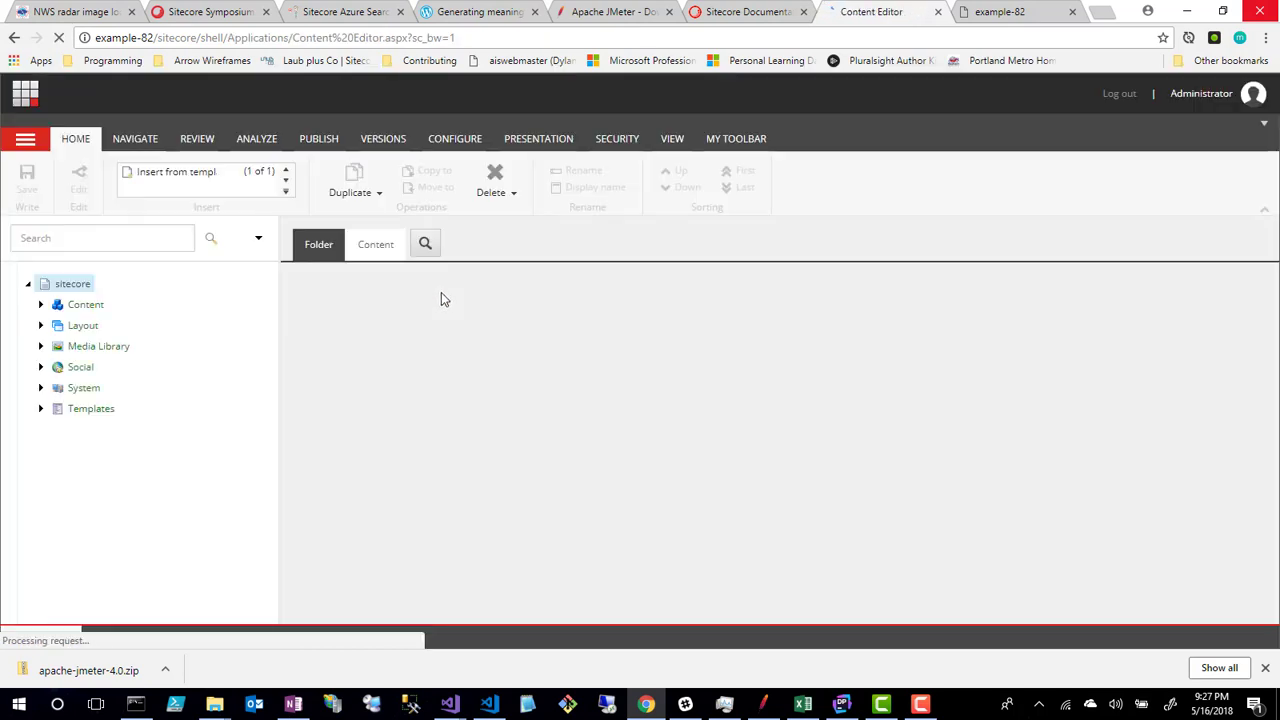
{"action": "left_click", "coordinate": [41, 388]}
{"action": "scroll", "coordinate": [90, 470], "scroll_direction": "down", "scroll_amount": 1}
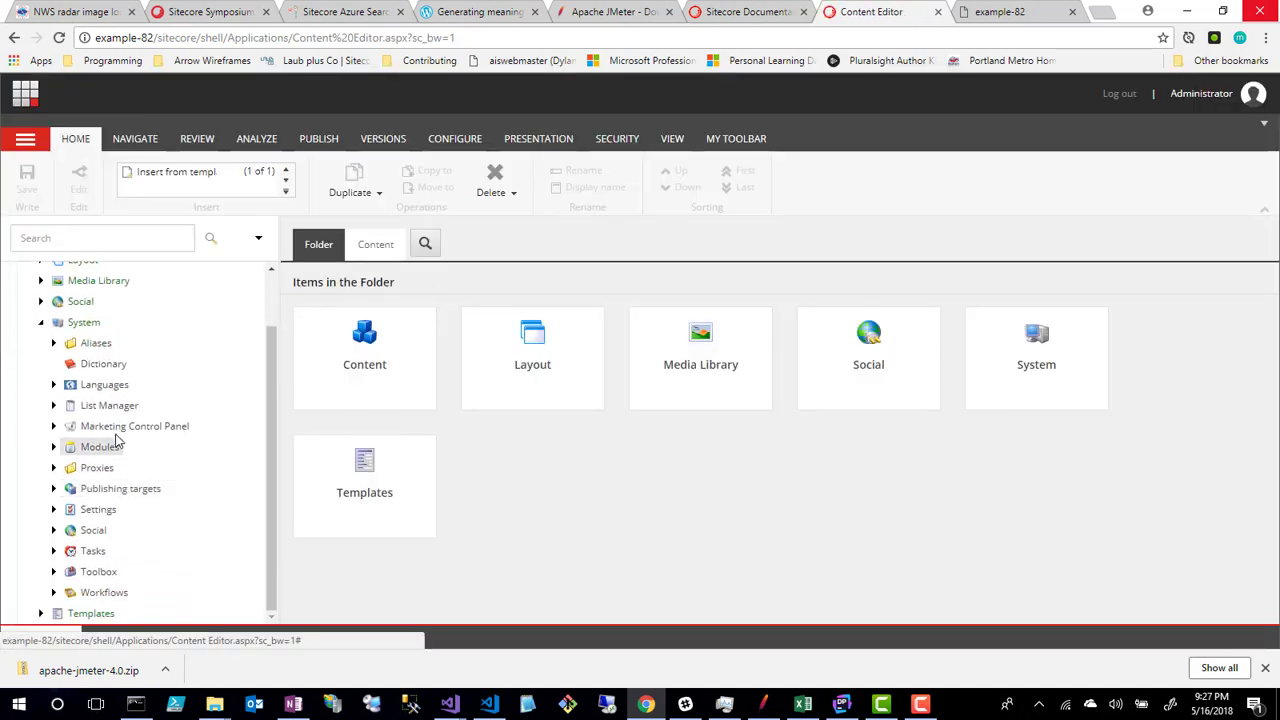
{"action": "left_click", "coordinate": [54, 426]}
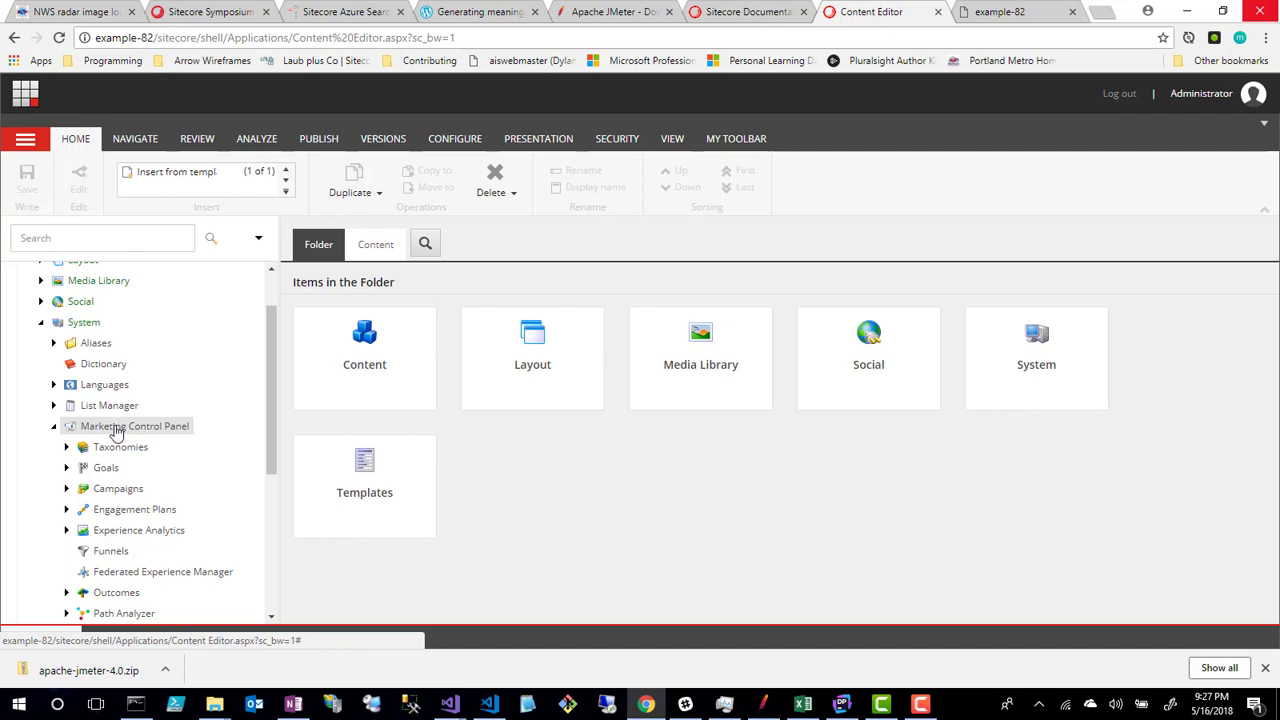
{"action": "scroll", "coordinate": [116, 440], "scroll_direction": "up", "scroll_amount": 2}
{"action": "scroll", "coordinate": [114, 519], "scroll_direction": "down", "scroll_amount": 3}
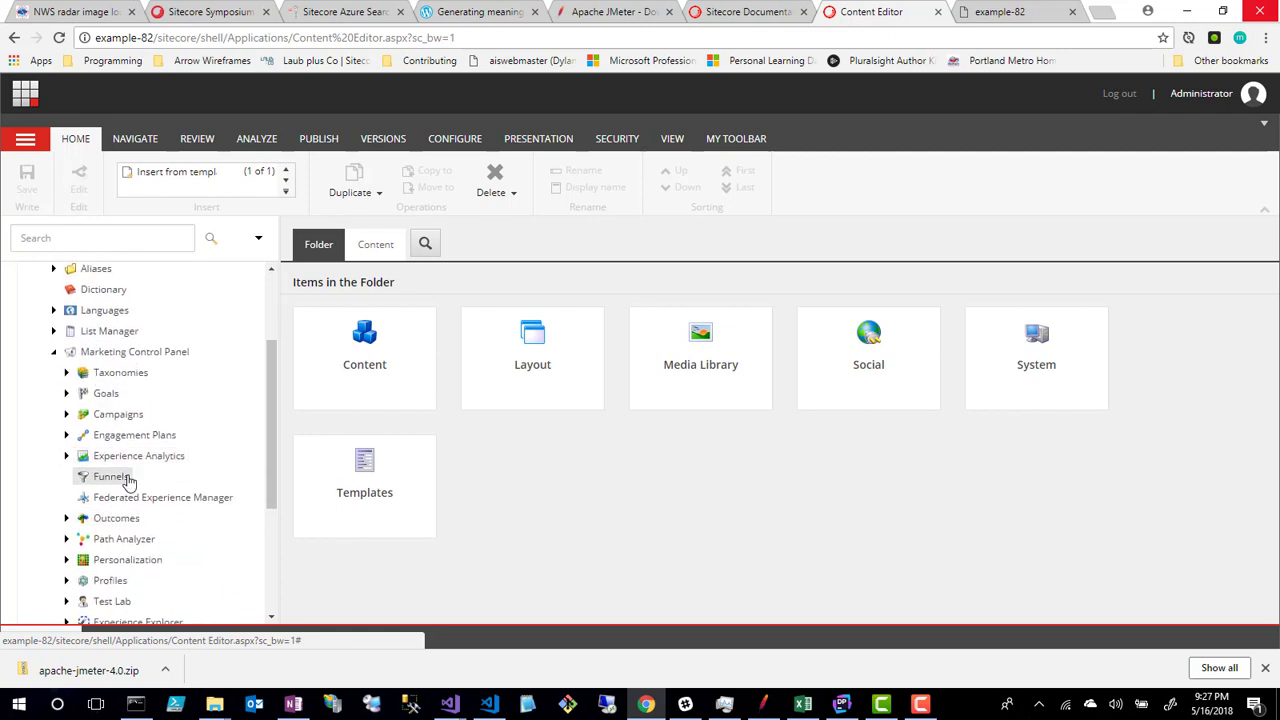
{"action": "left_click", "coordinate": [67, 394]}
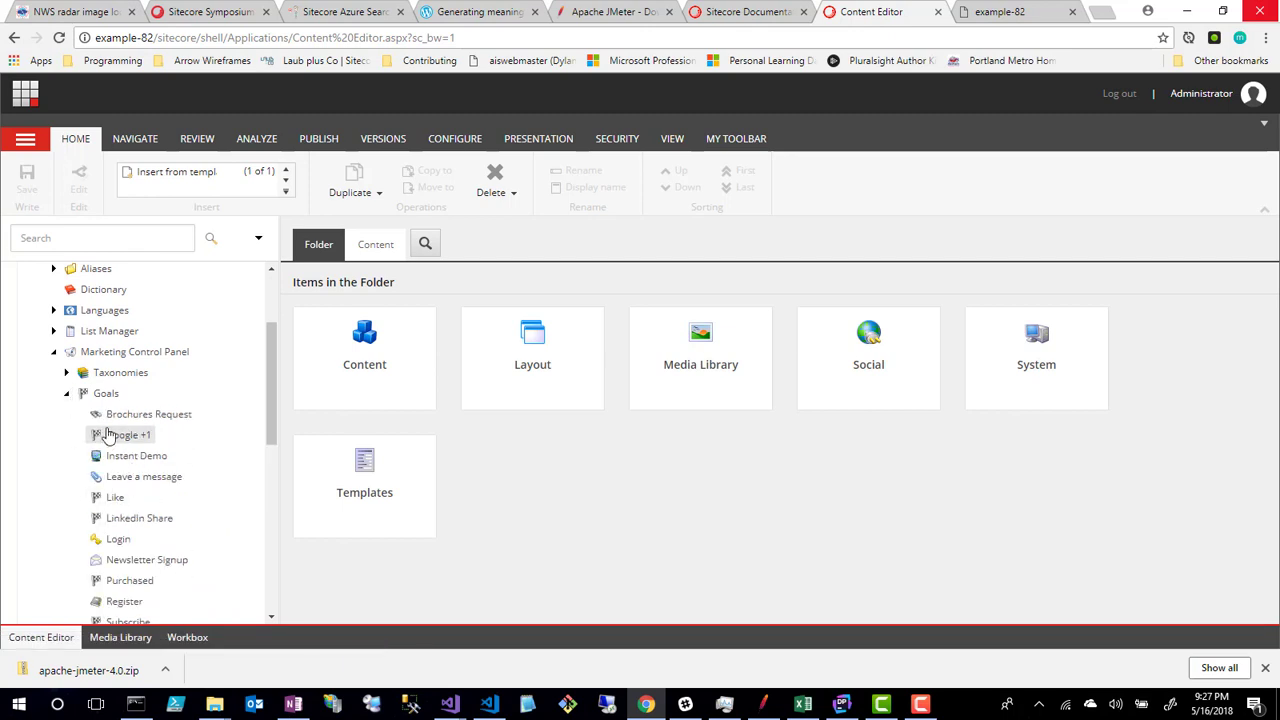
Insert a new goal named Page under the Goals item.
{"action": "right_click", "coordinate": [106, 398]}
{"action": "mouse_move", "coordinate": [129, 418]}
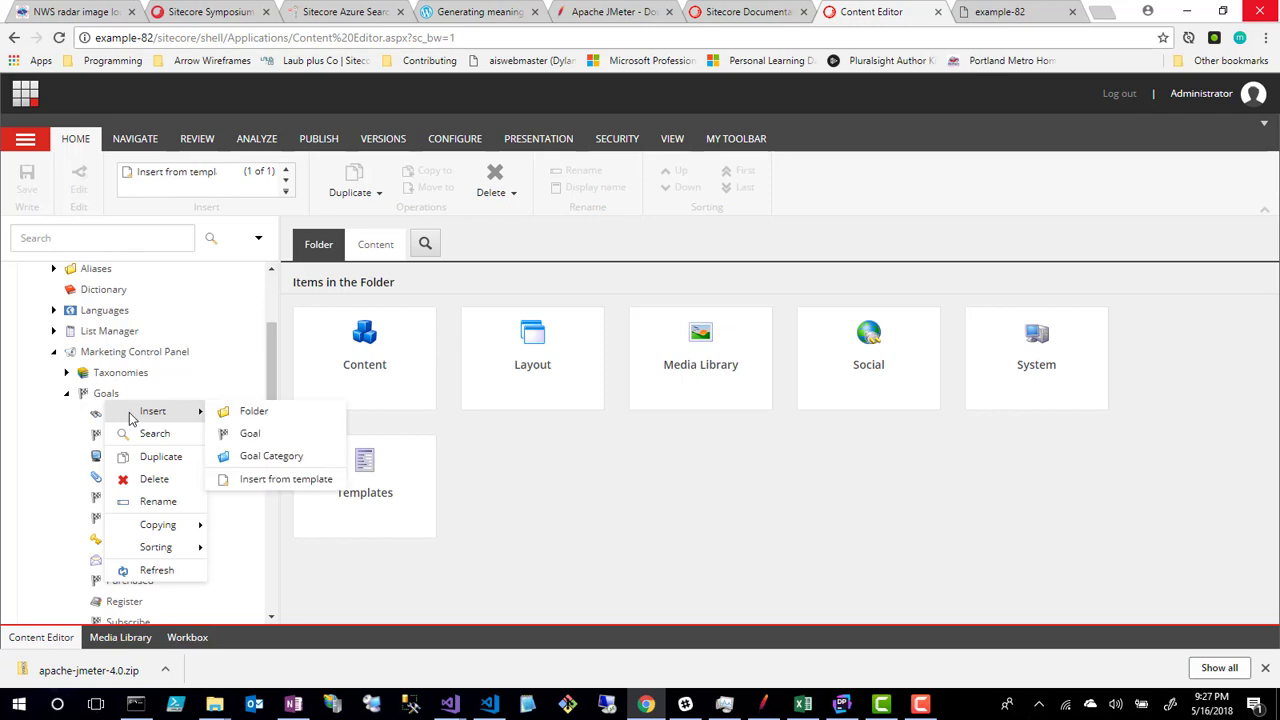
{"action": "left_click", "coordinate": [238, 434]}
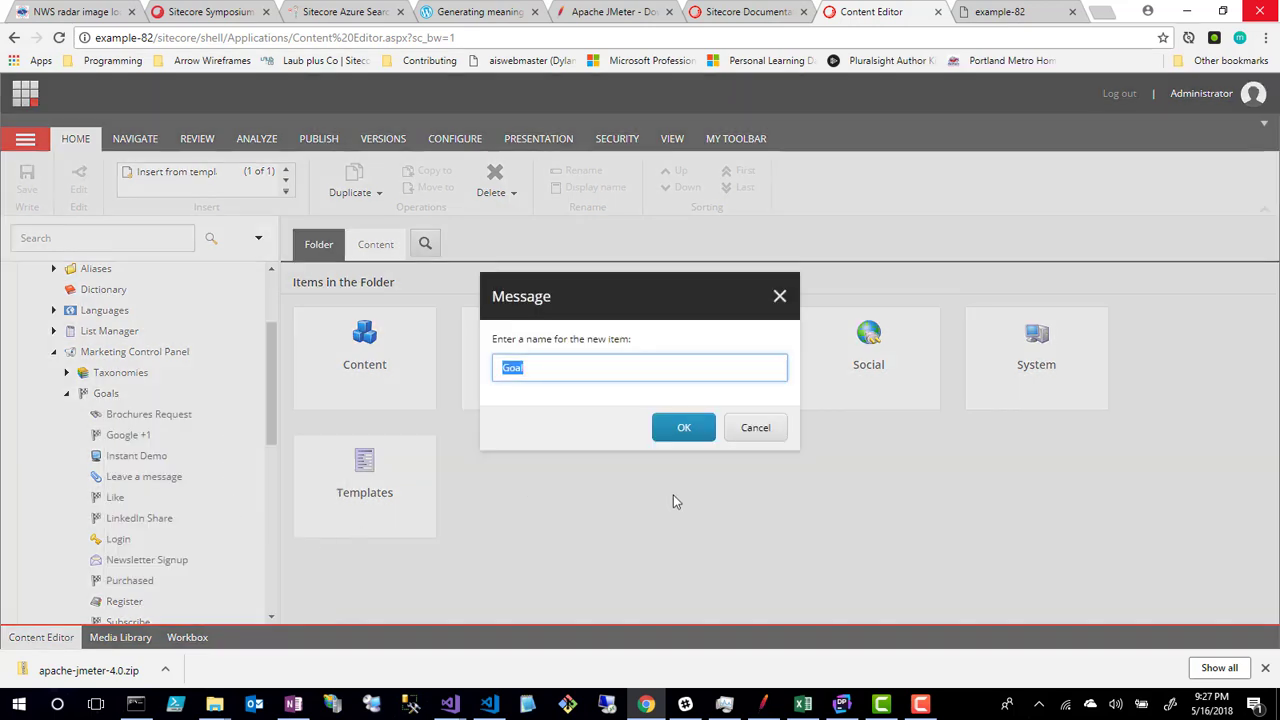
{"action": "type", "text": "Page"}
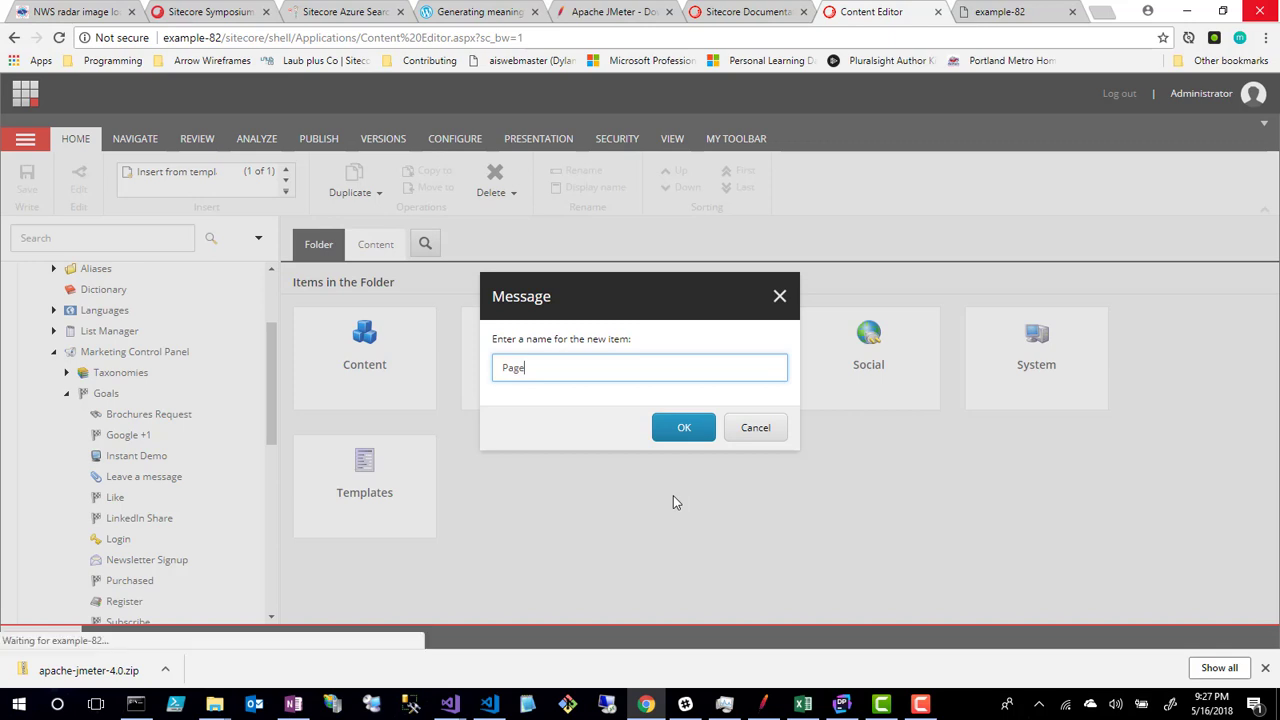
{"action": "key", "text": "Return"}
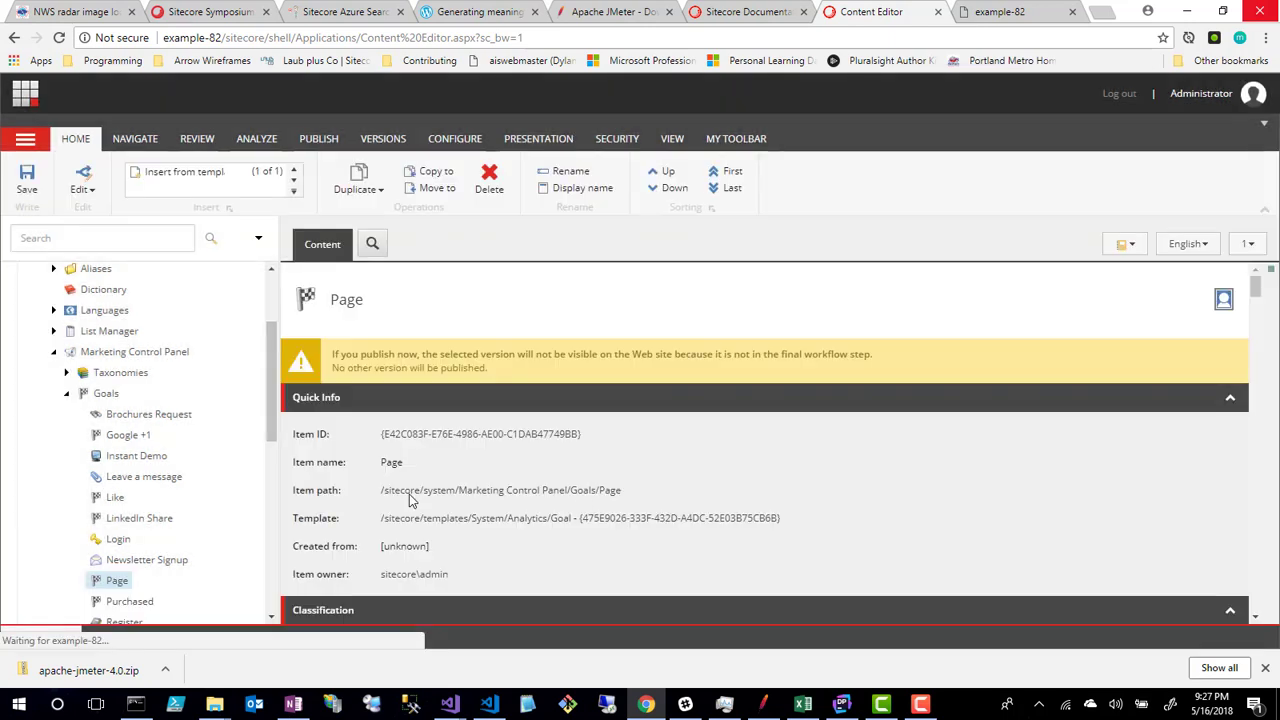
Insert another goal named QString under the Goals item.
{"action": "right_click", "coordinate": [105, 398]}
{"action": "mouse_move", "coordinate": [142, 406]}
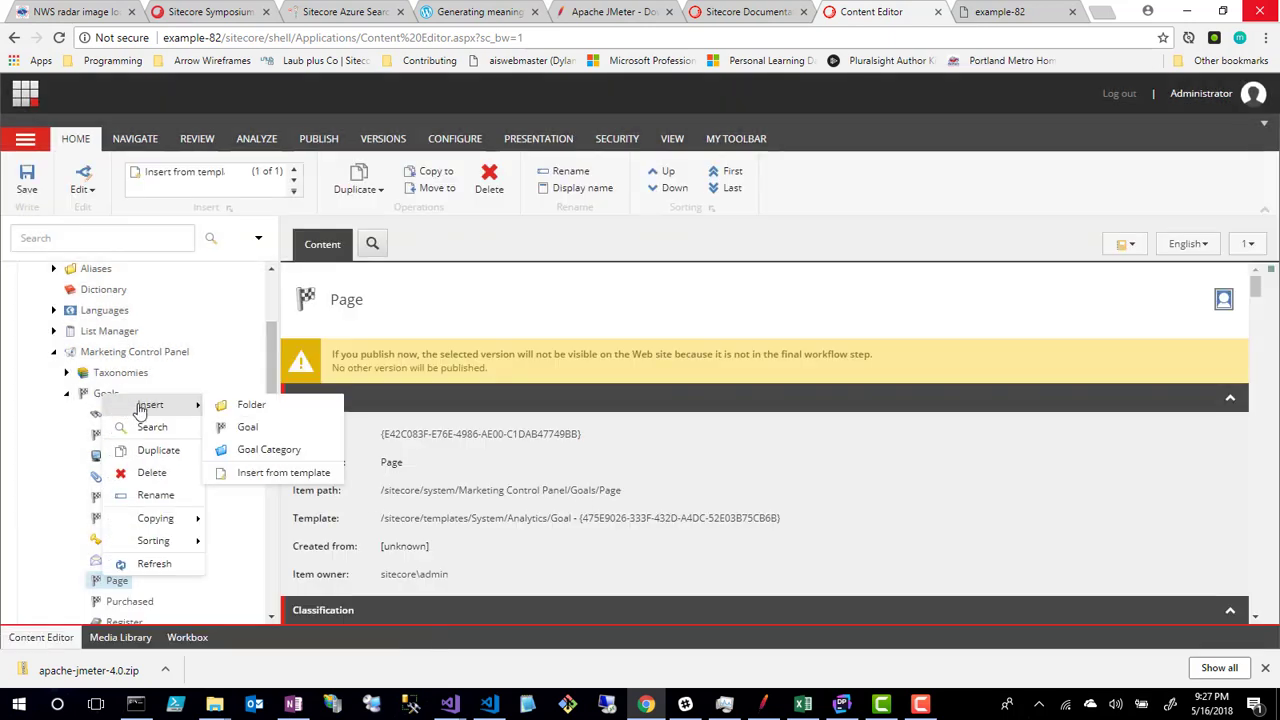
{"action": "left_click", "coordinate": [248, 430]}
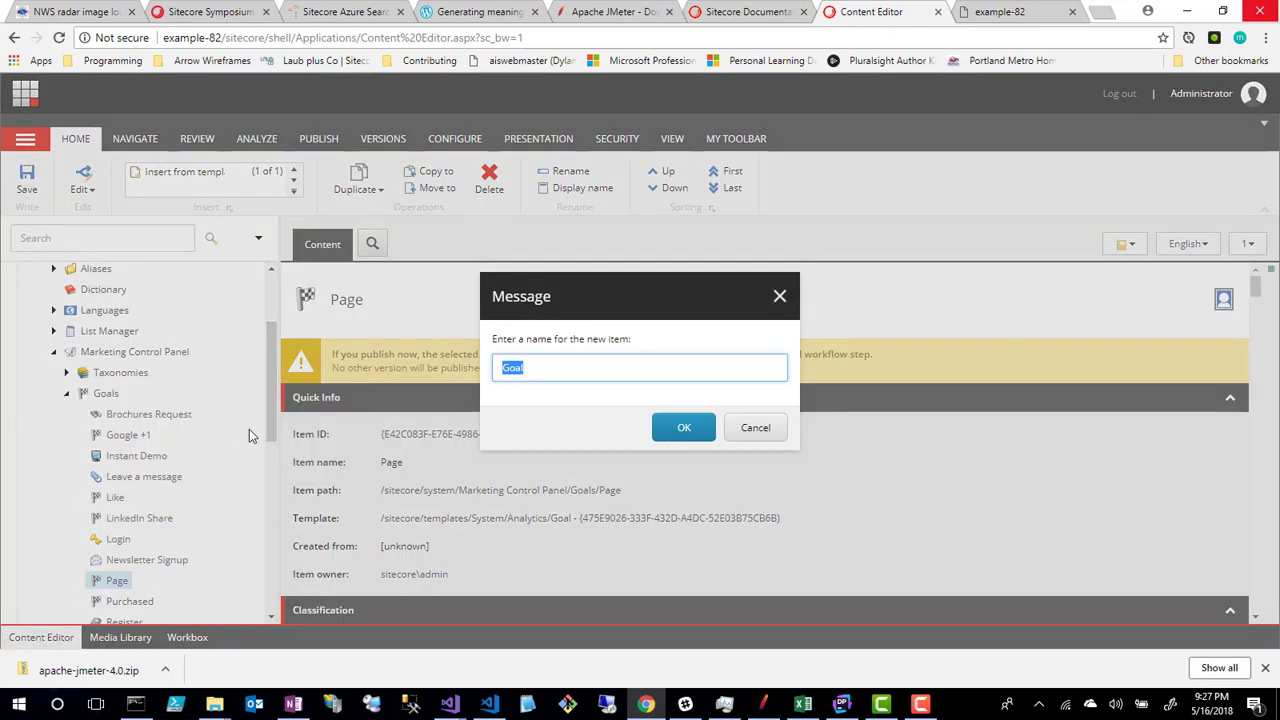
{"action": "type", "text": "QString"}
{"action": "left_click", "coordinate": [684, 430]}
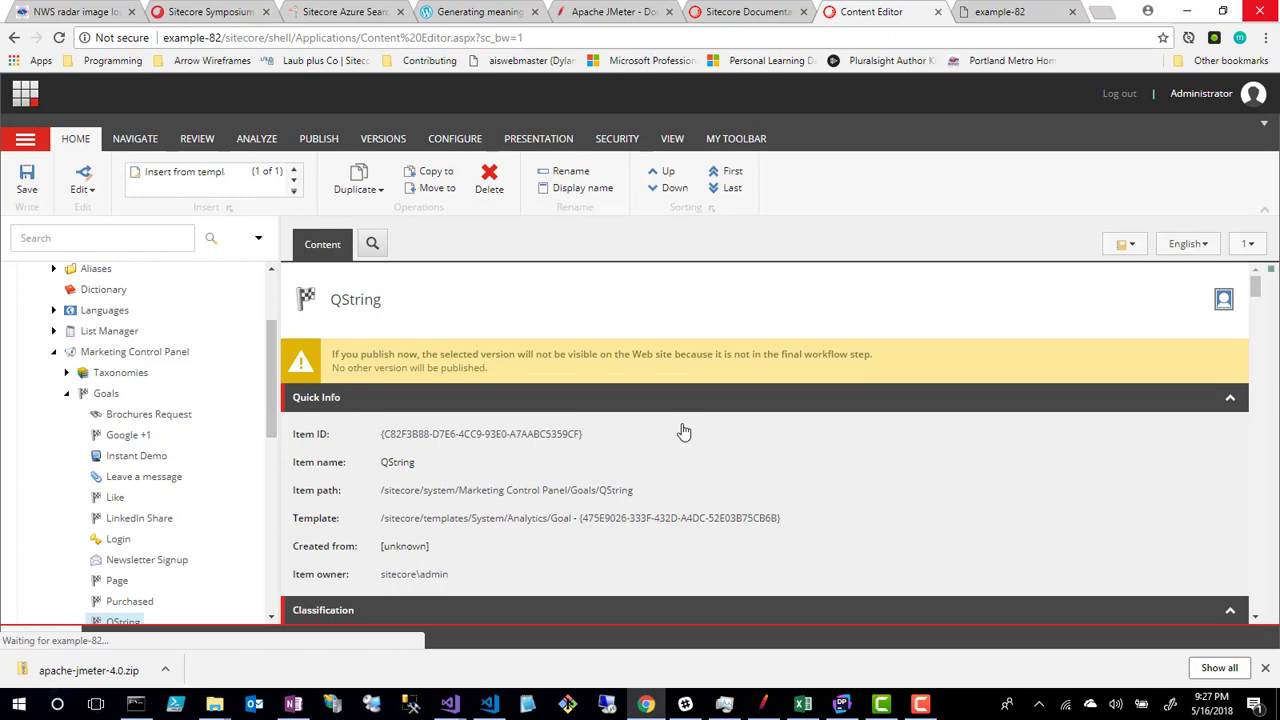
Deploy the Page goal through its workflow, leaving the comment empty.
{"action": "scroll", "coordinate": [160, 516], "scroll_direction": "down", "scroll_amount": 2}
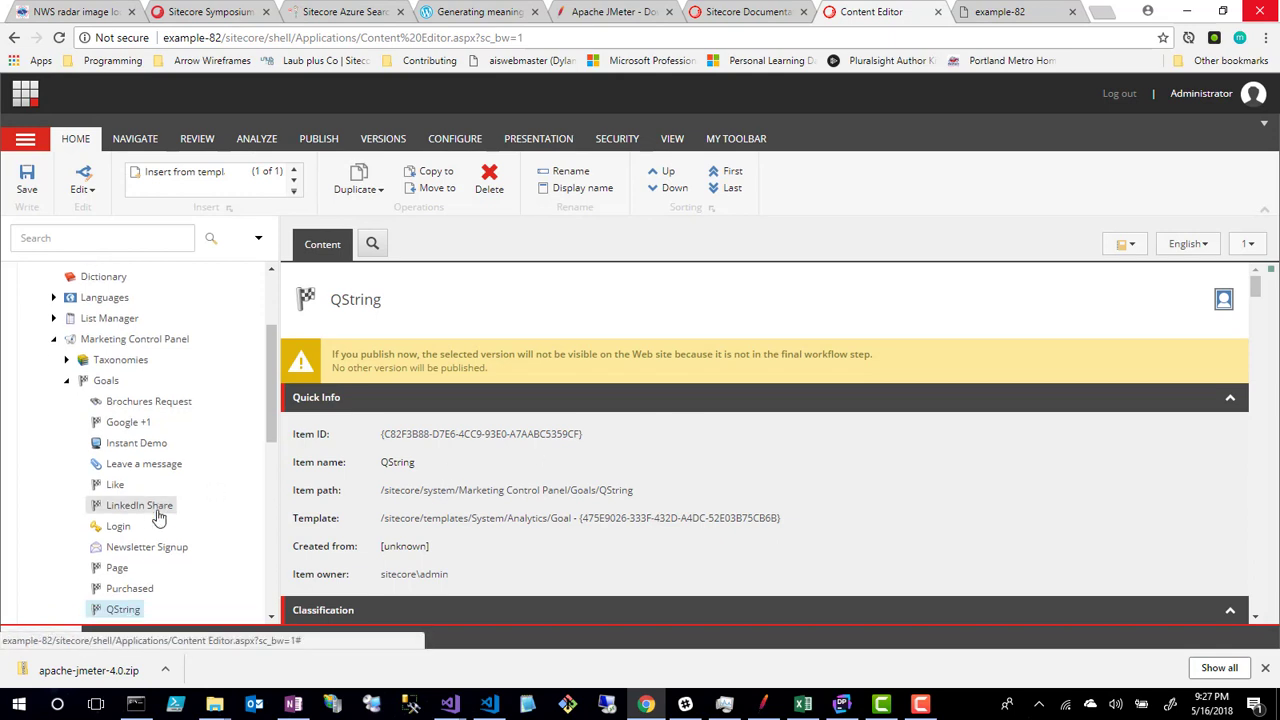
{"action": "left_click", "coordinate": [117, 500]}
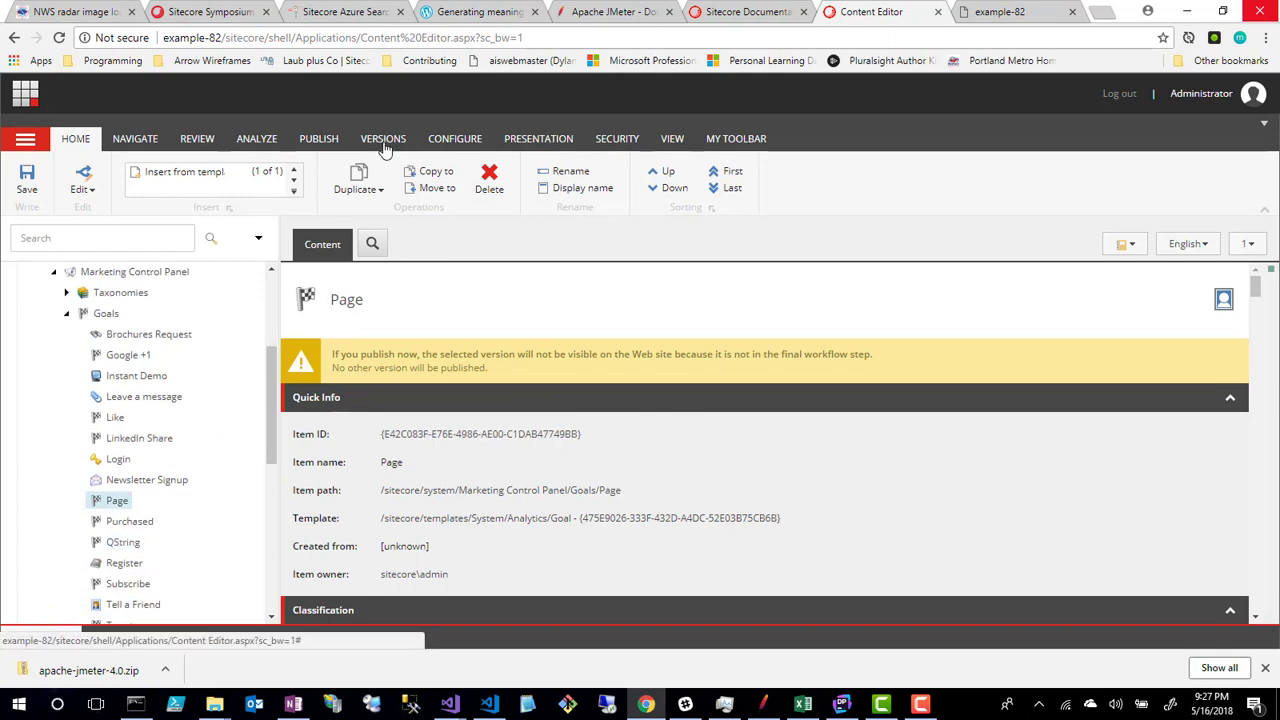
{"action": "left_click", "coordinate": [200, 142]}
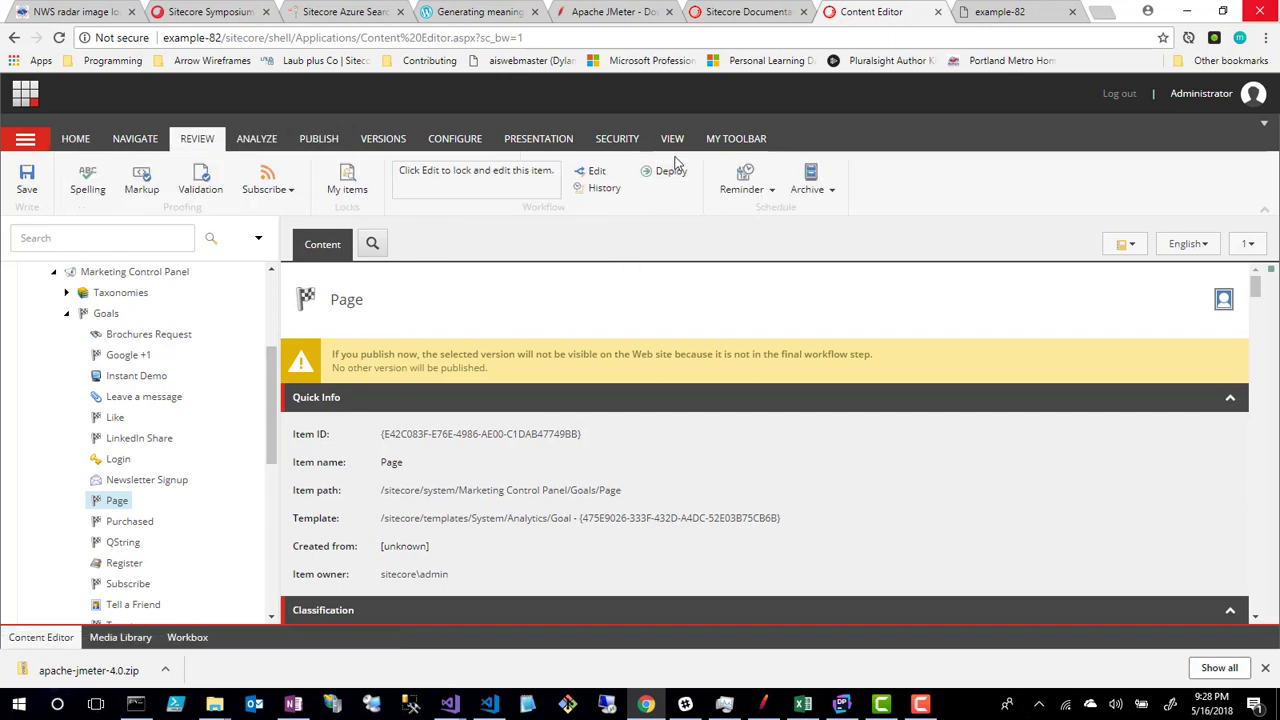
{"action": "left_click", "coordinate": [651, 180]}
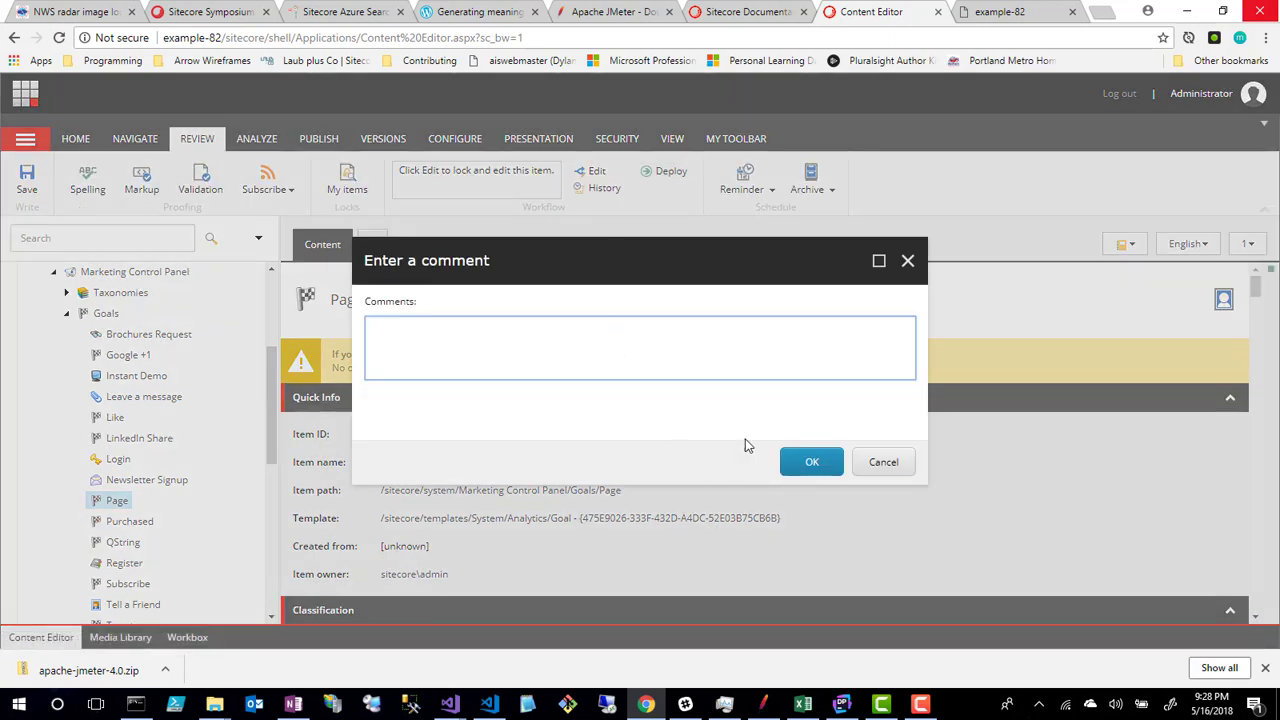
{"action": "left_click", "coordinate": [803, 472]}
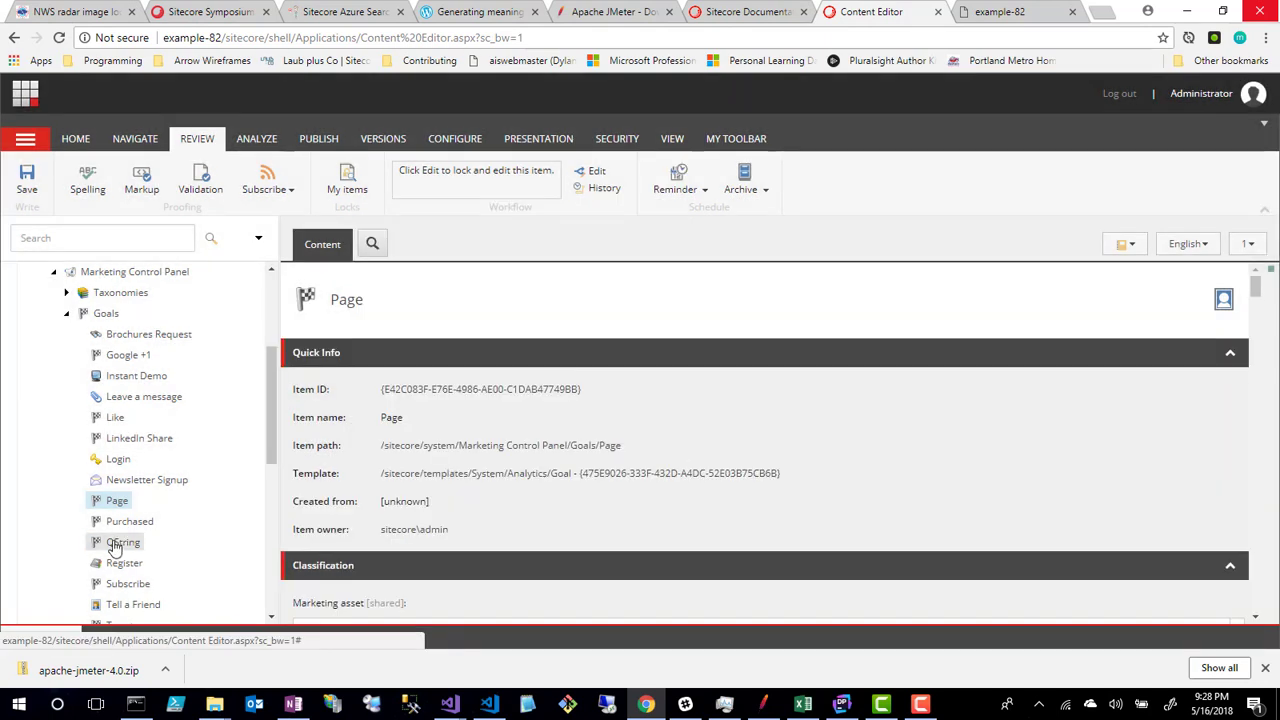
Deploy the QString goal through its workflow with an empty comment.
{"action": "left_click", "coordinate": [118, 542]}
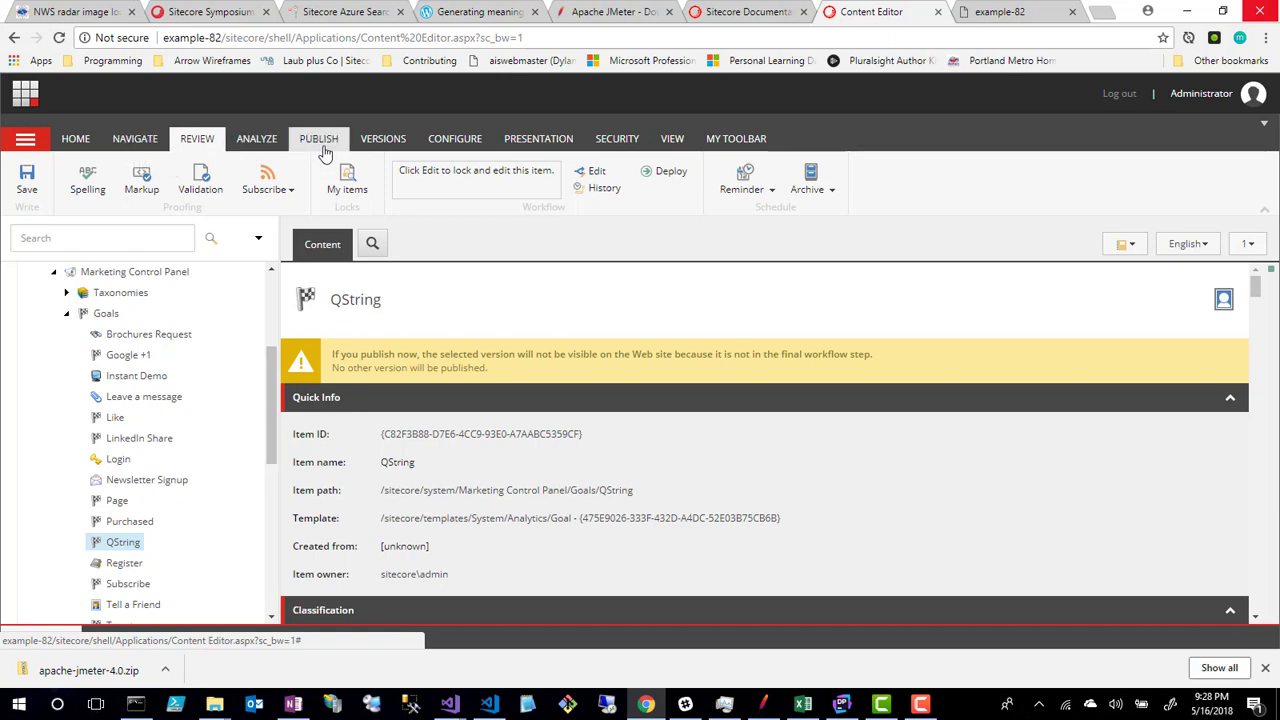
{"action": "left_click", "coordinate": [665, 172]}
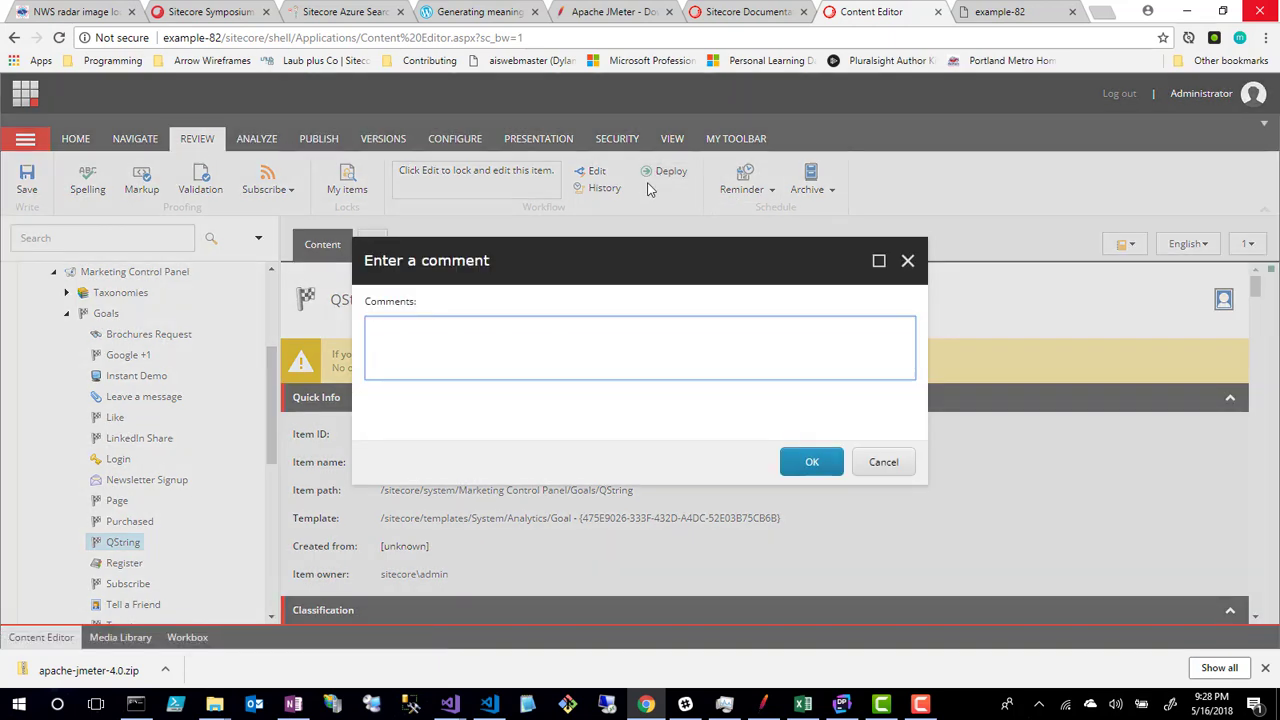
{"action": "left_click", "coordinate": [830, 461]}
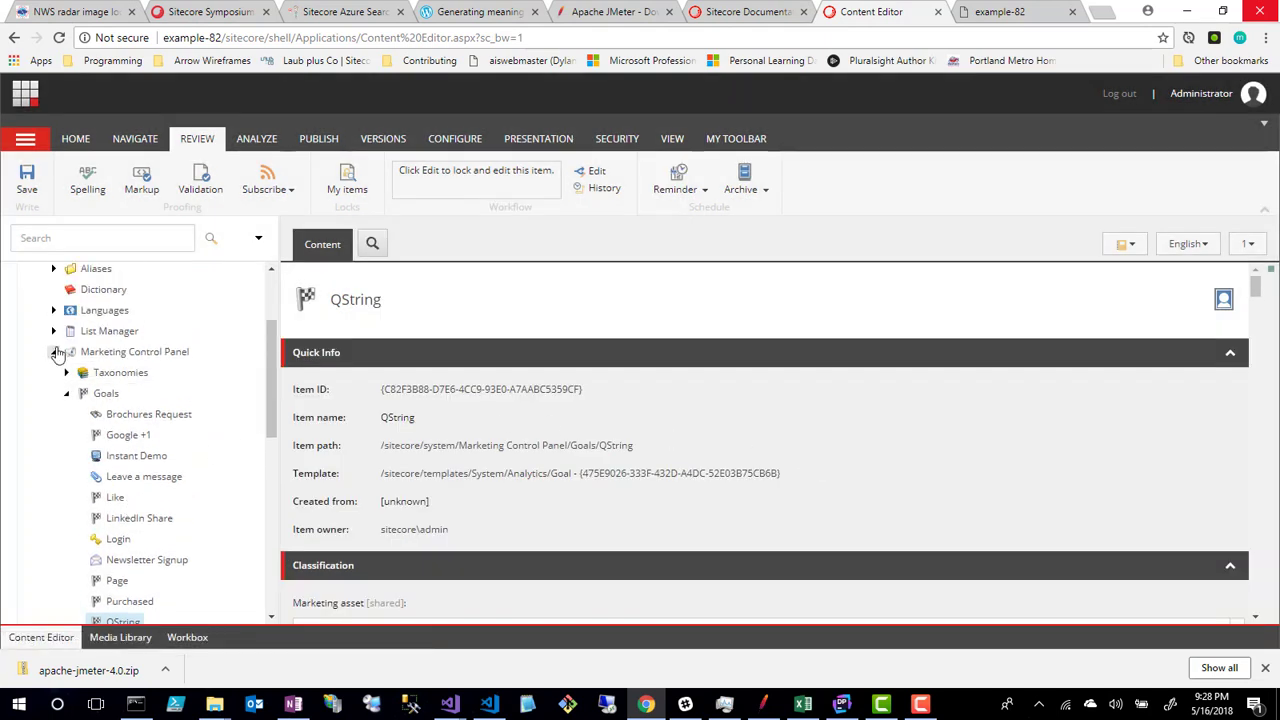
Collapse Marketing Control Panel, then expand Content and Example.com and select the expanded Home item.
{"action": "left_click", "coordinate": [55, 351]}
{"action": "scroll", "coordinate": [50, 360], "scroll_direction": "up", "scroll_amount": 2}
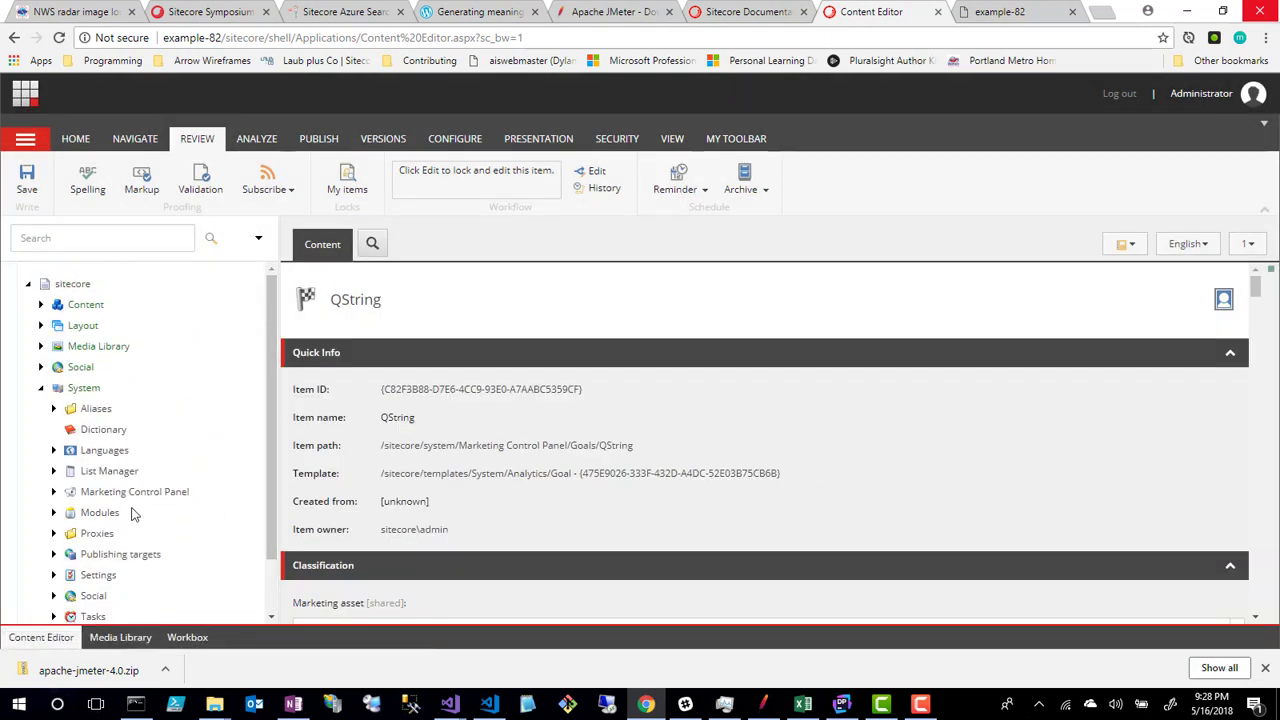
{"action": "left_click", "coordinate": [41, 304]}
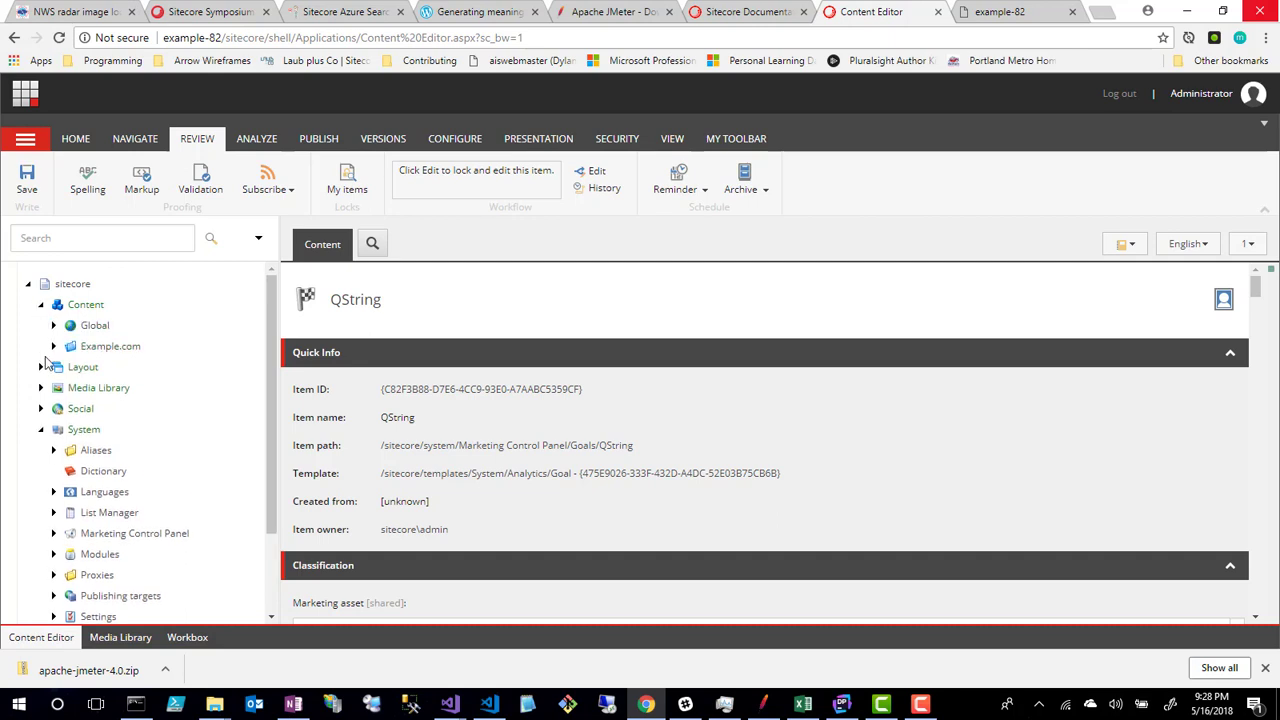
{"action": "left_click", "coordinate": [54, 346]}
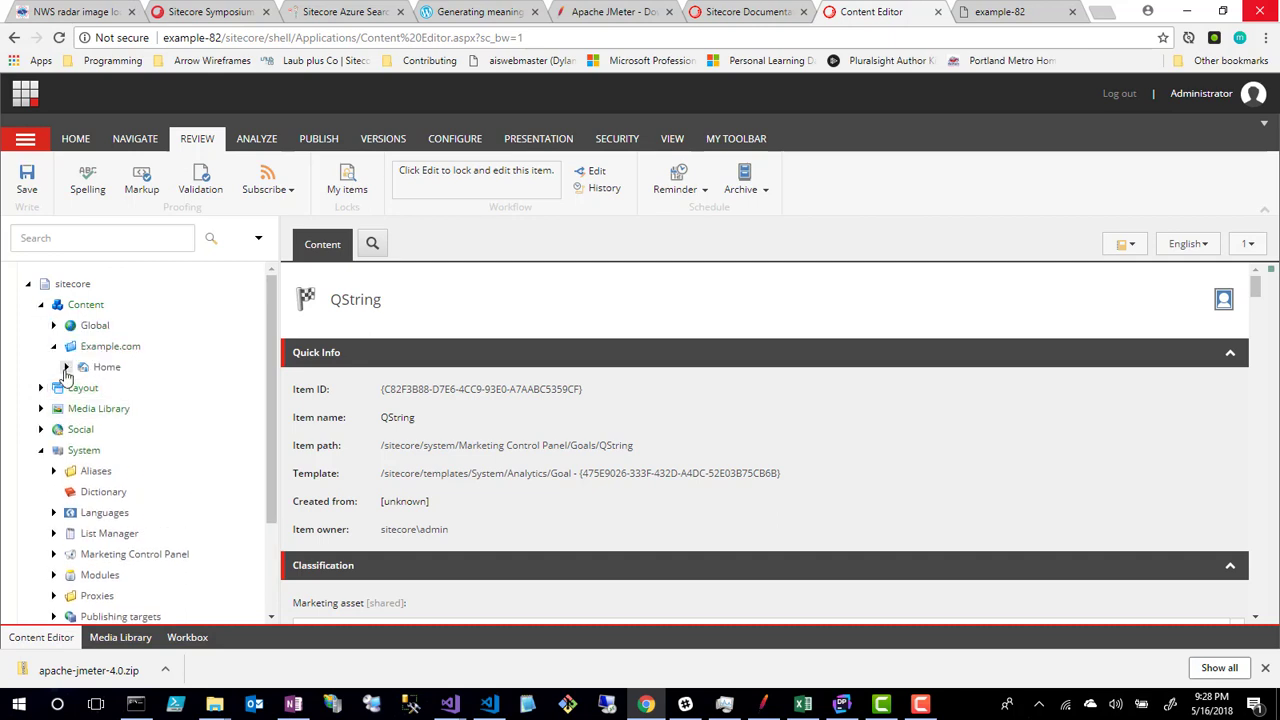
{"action": "left_click", "coordinate": [67, 367]}
{"action": "left_click", "coordinate": [100, 368]}
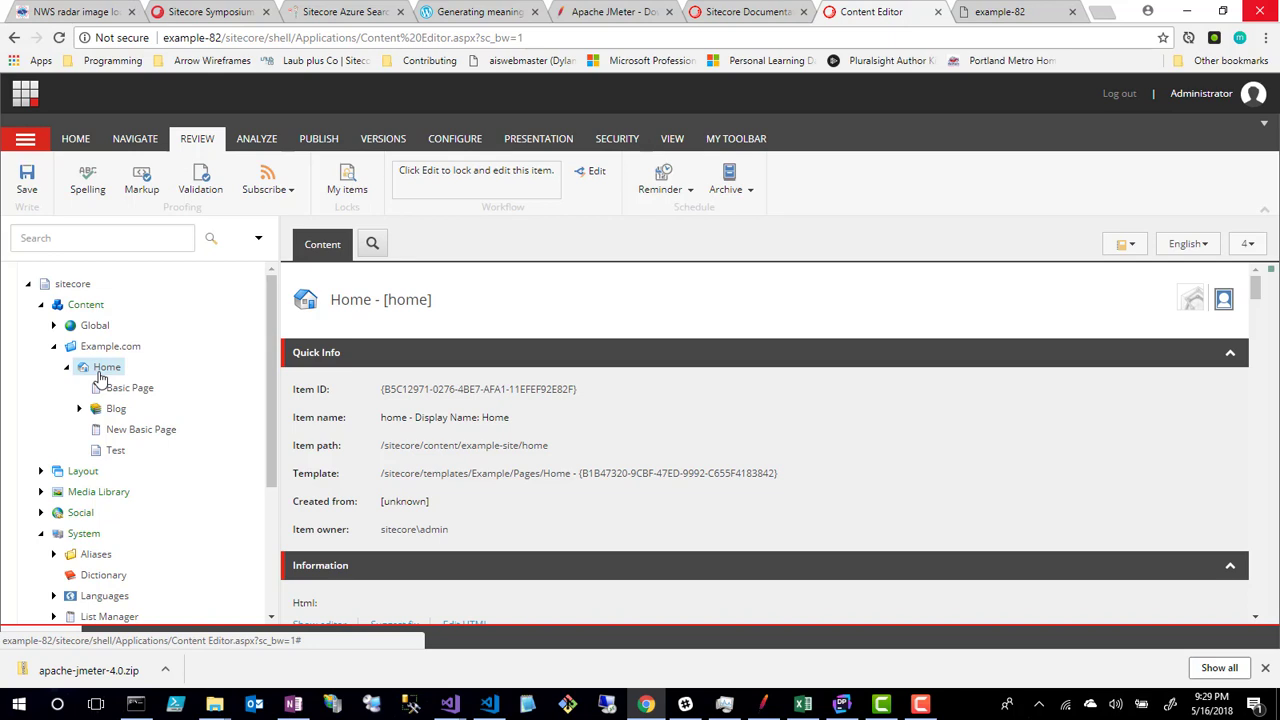
Open the Home item's shared layout details and show the controls of the Default device's Basic layout.
{"action": "left_click", "coordinate": [541, 142]}
{"action": "left_click", "coordinate": [86, 178]}
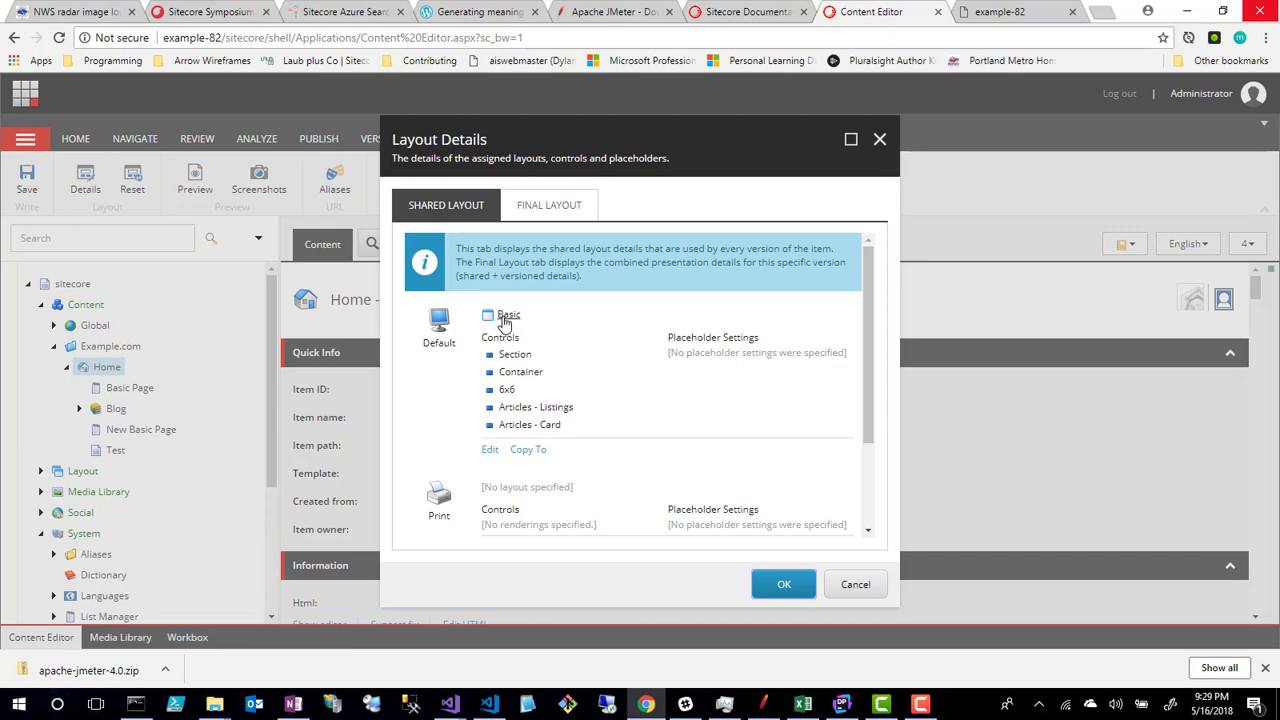
{"action": "left_click", "coordinate": [505, 318]}
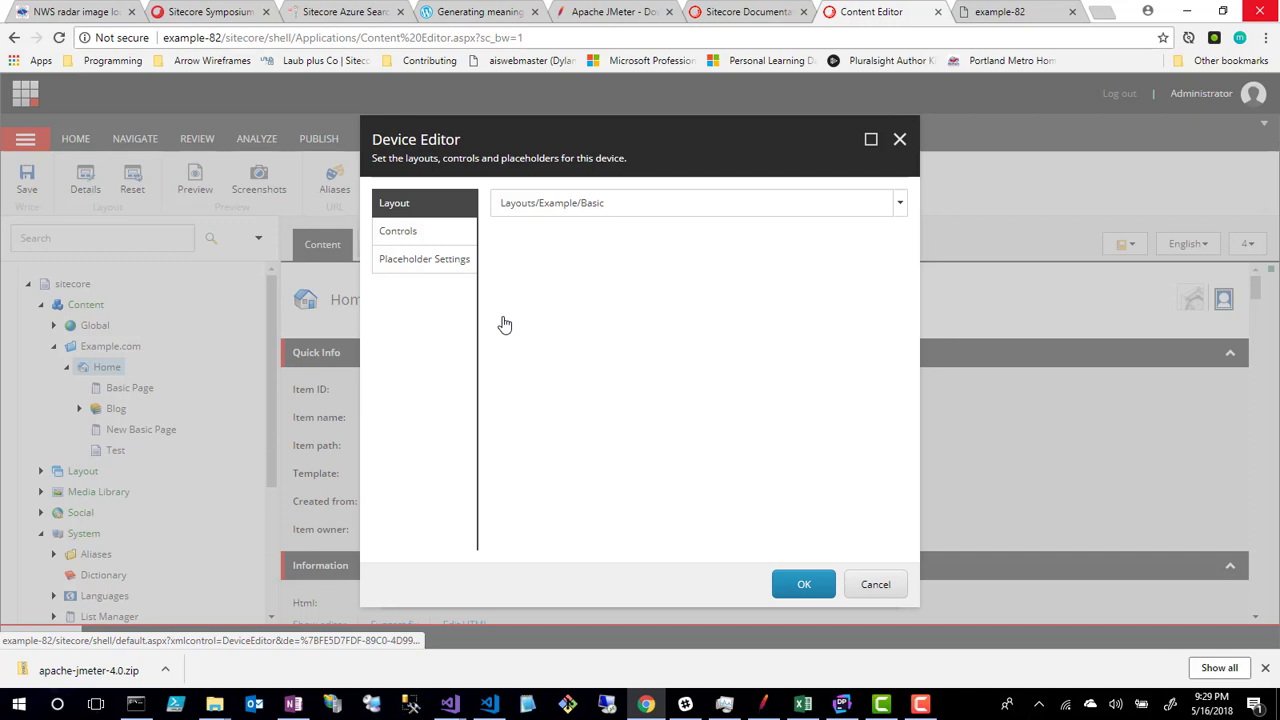
{"action": "left_click", "coordinate": [410, 240]}
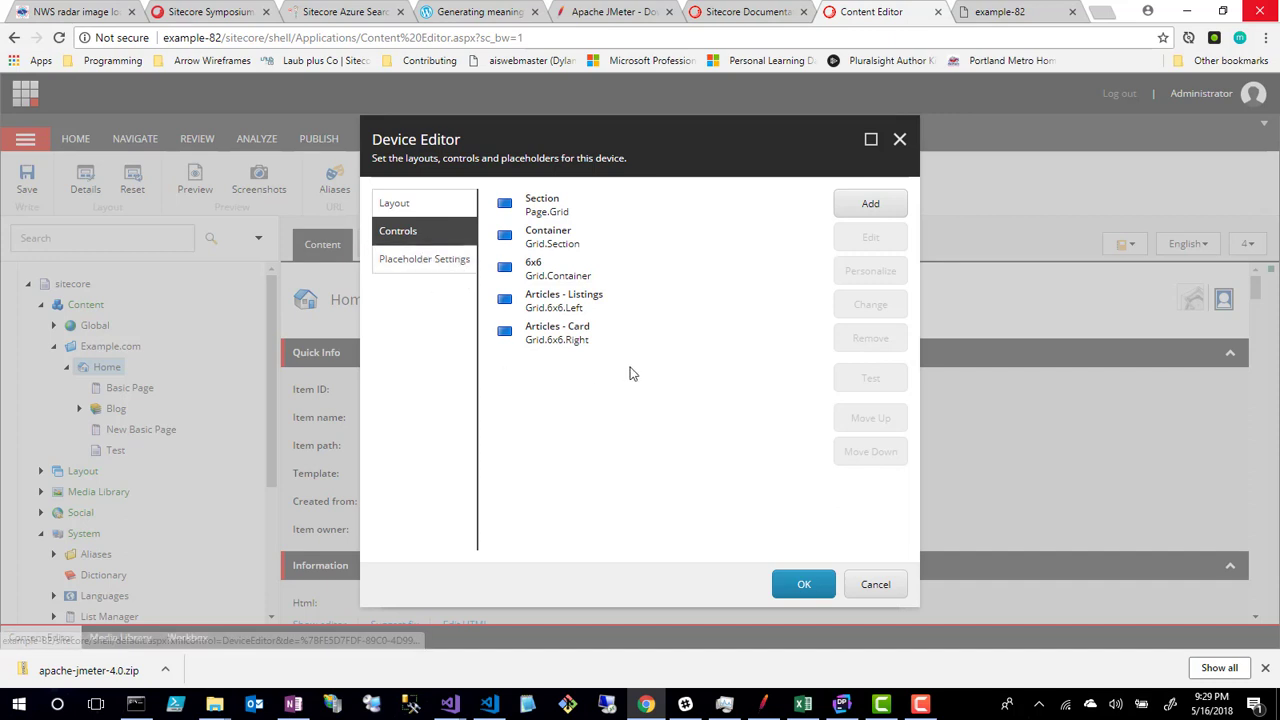
Open personalization for the Articles - Card control and set its Default condition to Hide.
{"action": "left_click", "coordinate": [548, 343]}
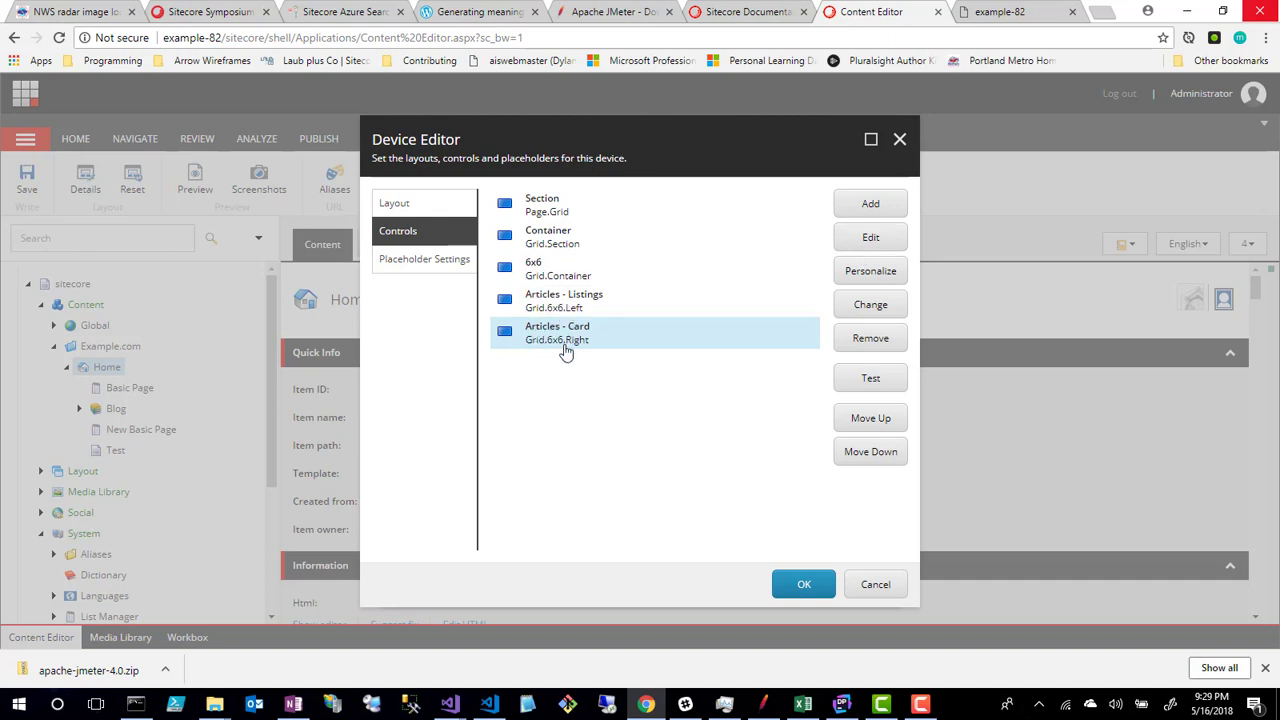
{"action": "left_click", "coordinate": [882, 283]}
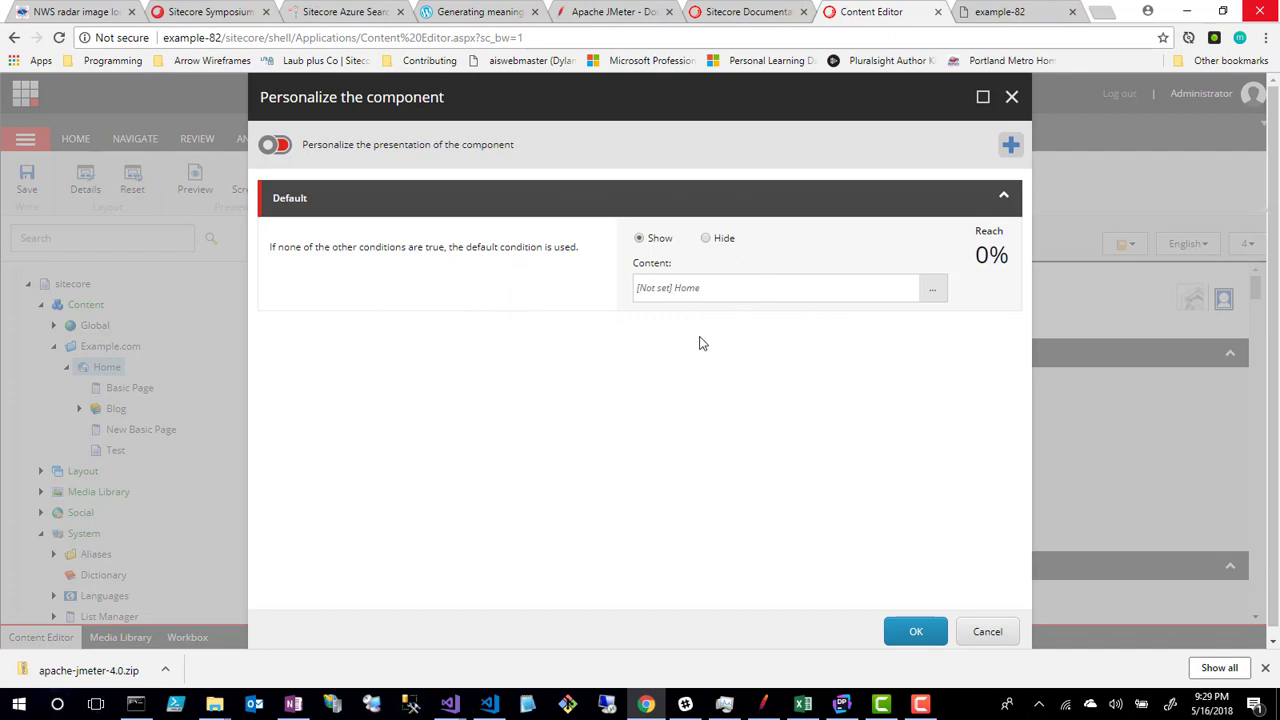
{"action": "left_click", "coordinate": [706, 239]}
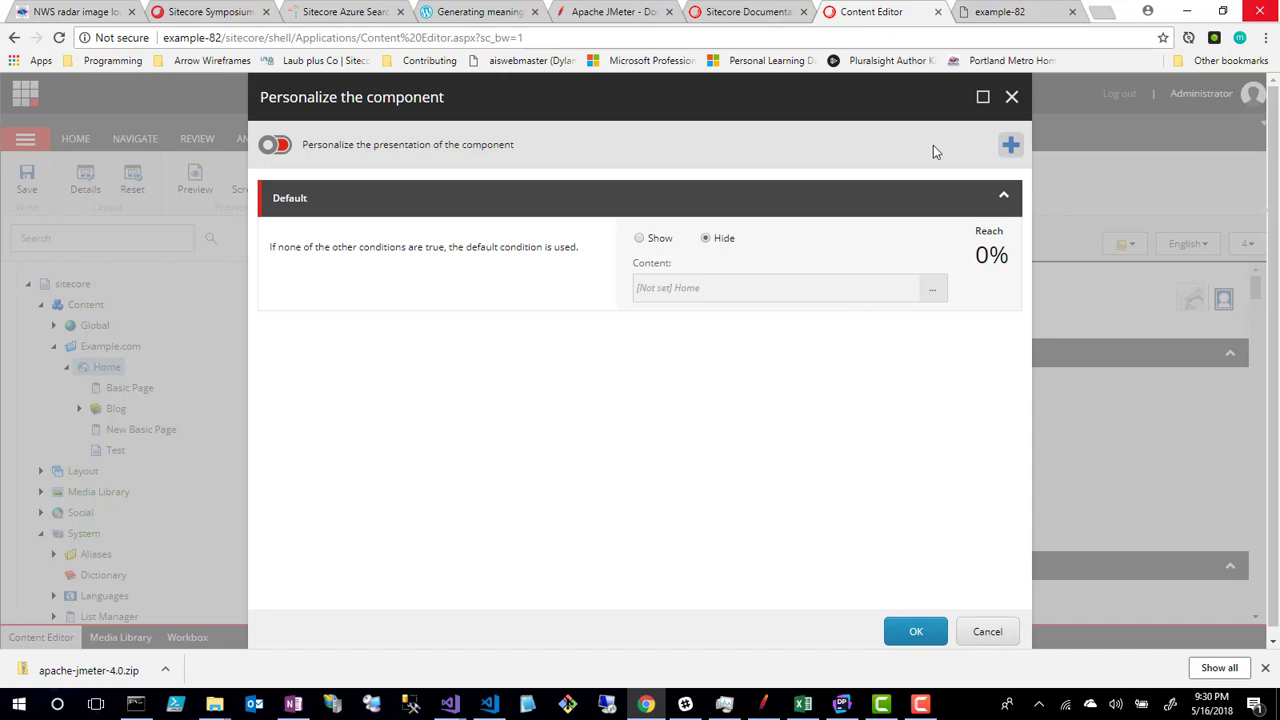
Add two personalization conditions to the component, named PageTrigger and QStringTrigger.
{"action": "left_click", "coordinate": [1010, 146]}
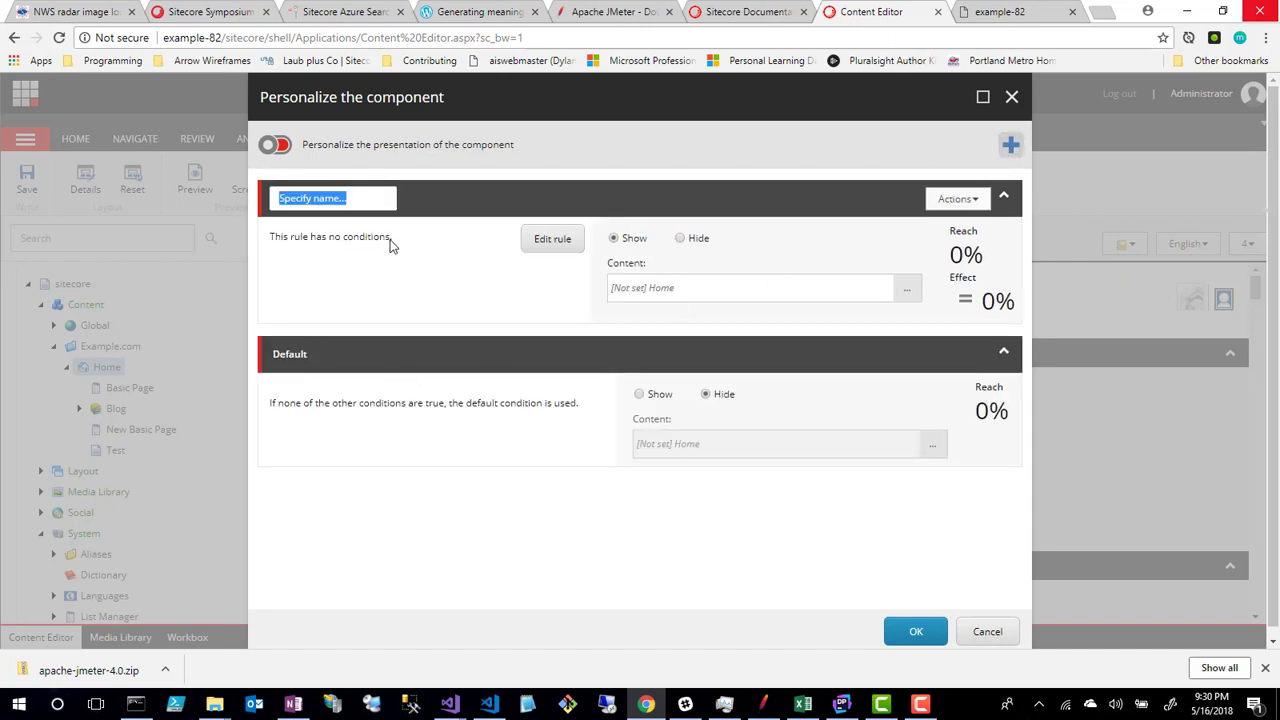
{"action": "type", "text": "Page"}
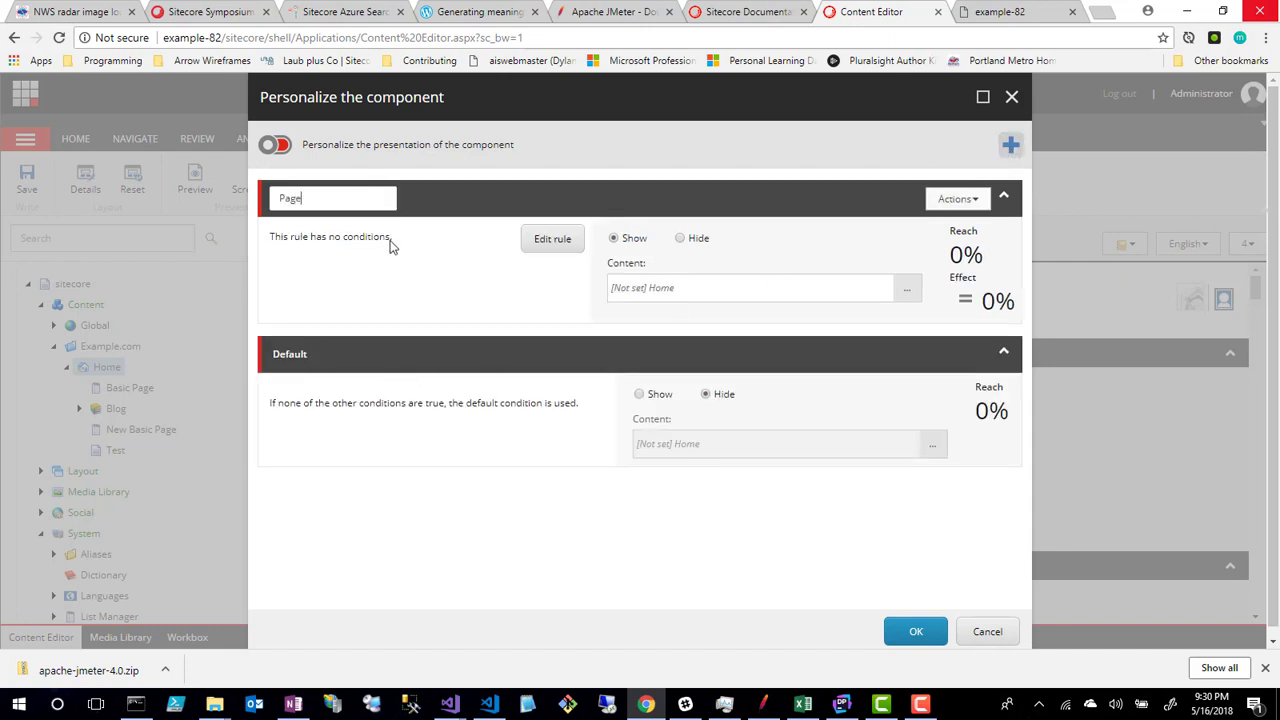
{"action": "type", "text": "Trigger"}
{"action": "left_click", "coordinate": [1008, 145]}
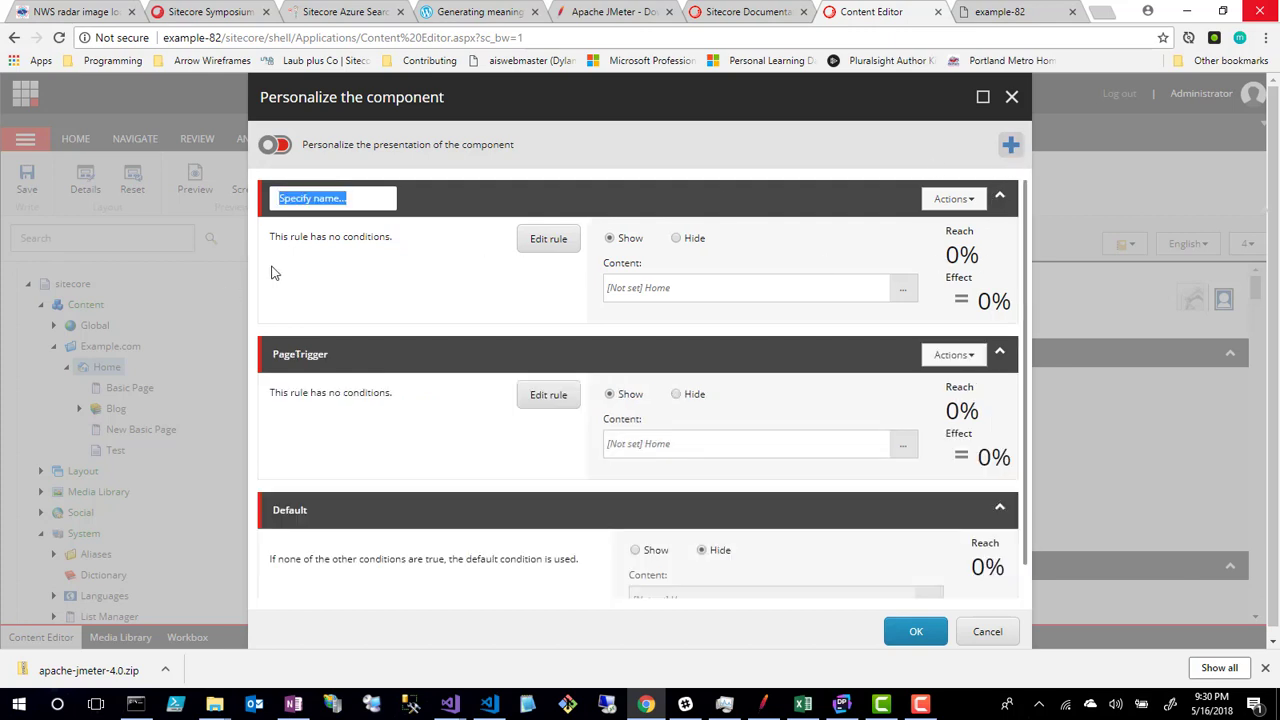
{"action": "type", "text": "QStringTrigger"}
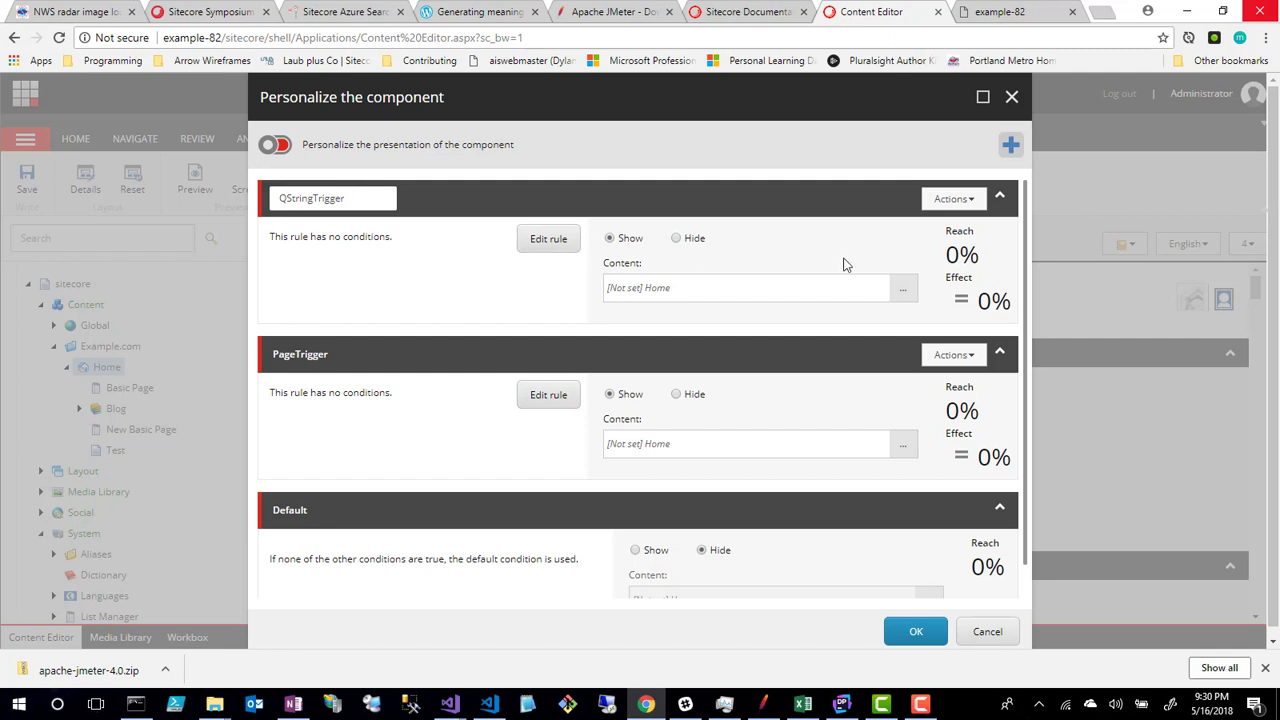
{"action": "left_click", "coordinate": [522, 292]}
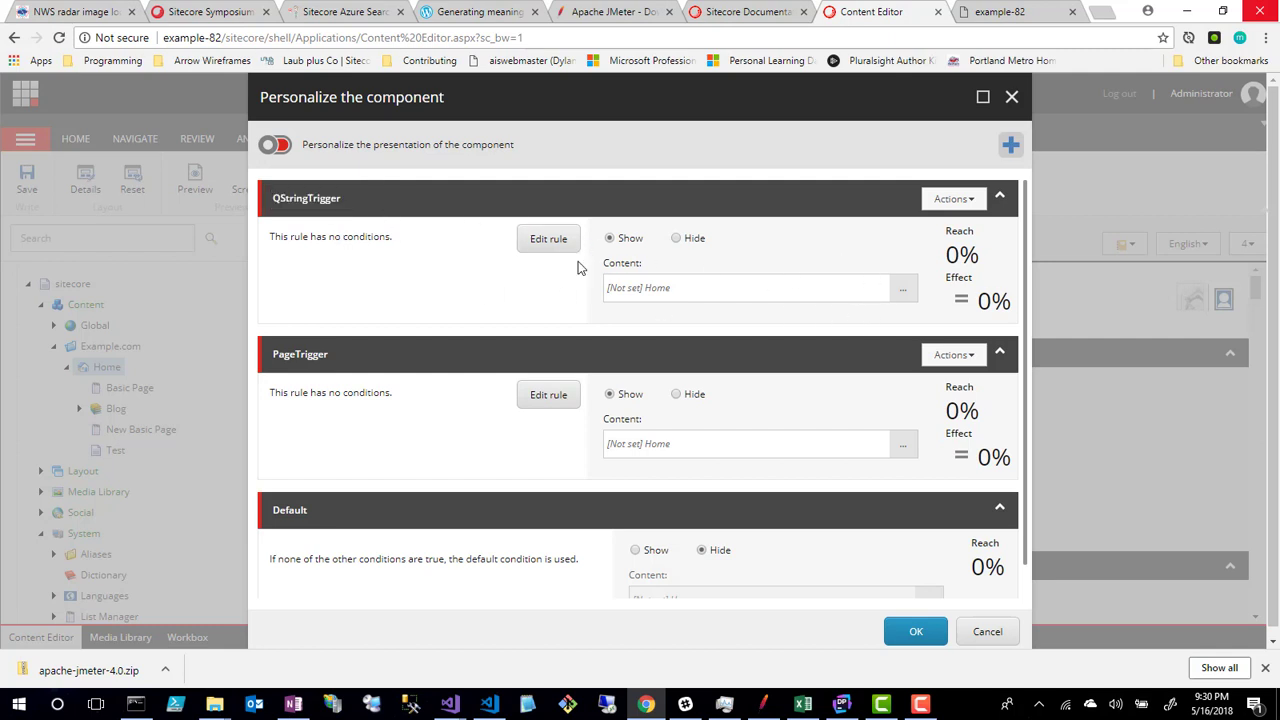
Set the QStringTrigger condition's content to the blog post Create Glass Mapper Models with Leprechaun from 2018/05.
{"action": "left_click", "coordinate": [905, 292]}
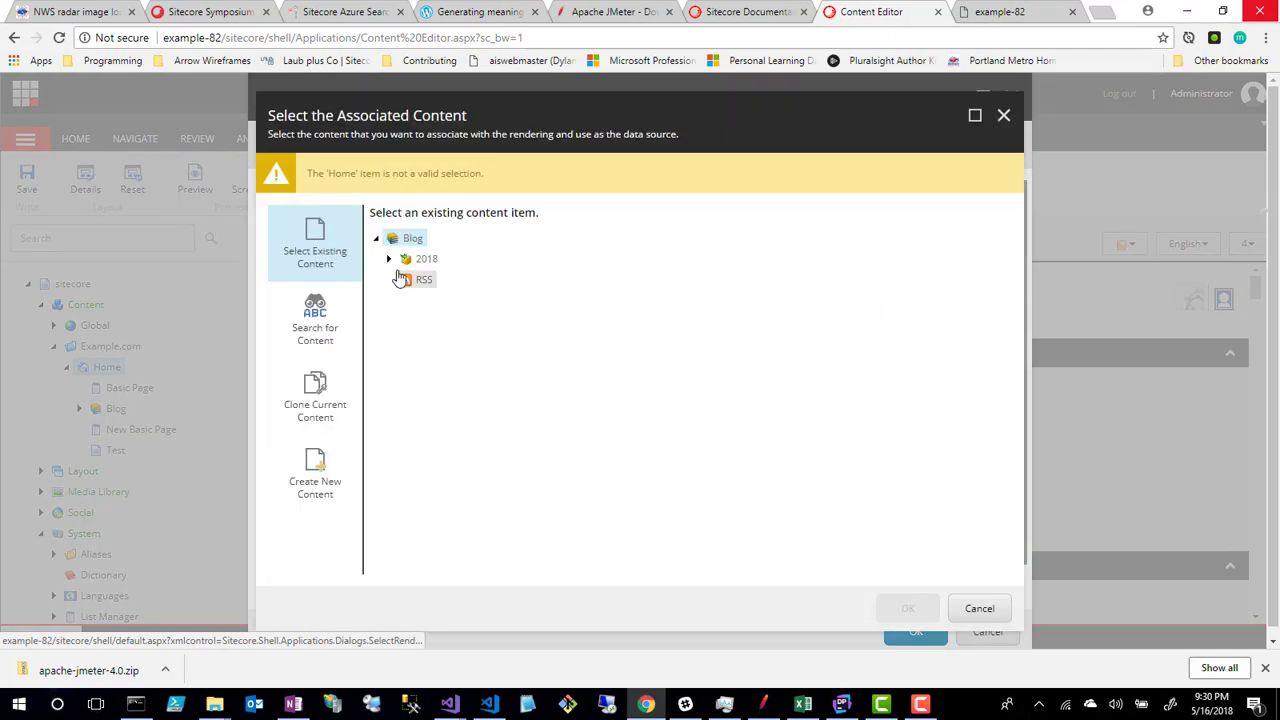
{"action": "left_click", "coordinate": [389, 259]}
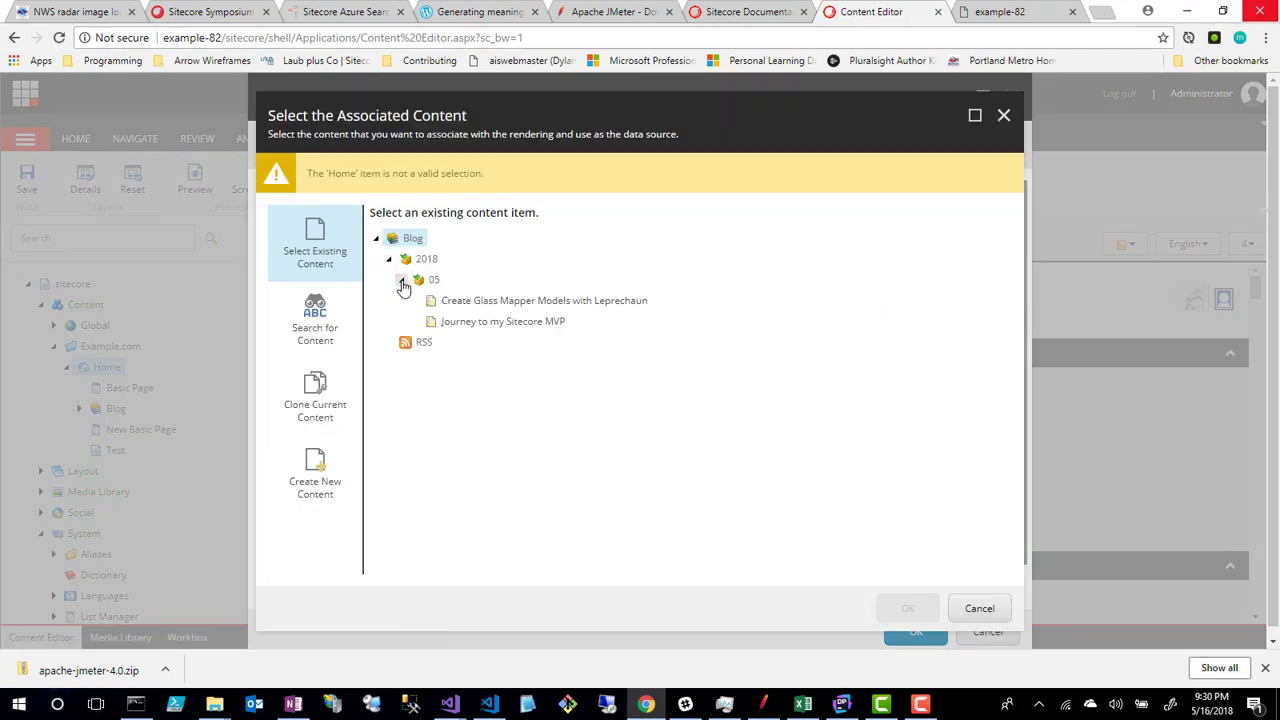
{"action": "left_click", "coordinate": [480, 300]}
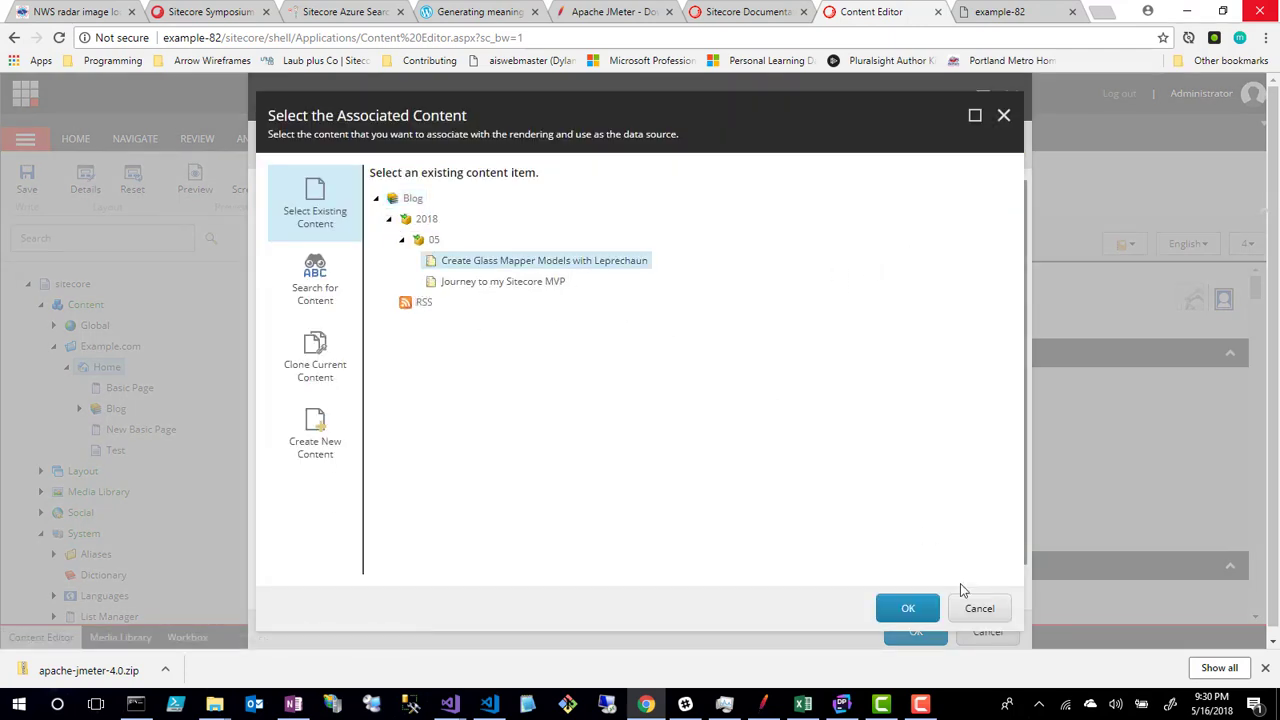
{"action": "left_click", "coordinate": [905, 608]}
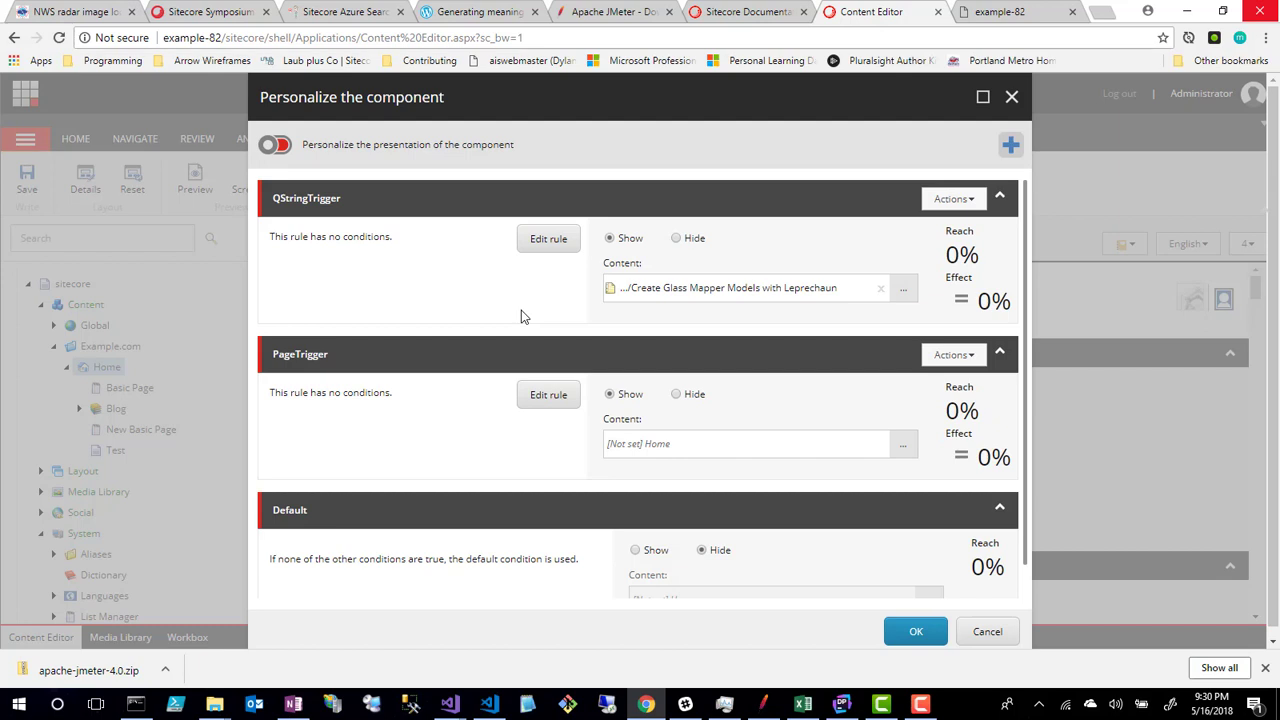
Set the PageTrigger condition's content to the blog post Journey to my Sitecore MVP from 2018/05.
{"action": "left_click", "coordinate": [902, 444]}
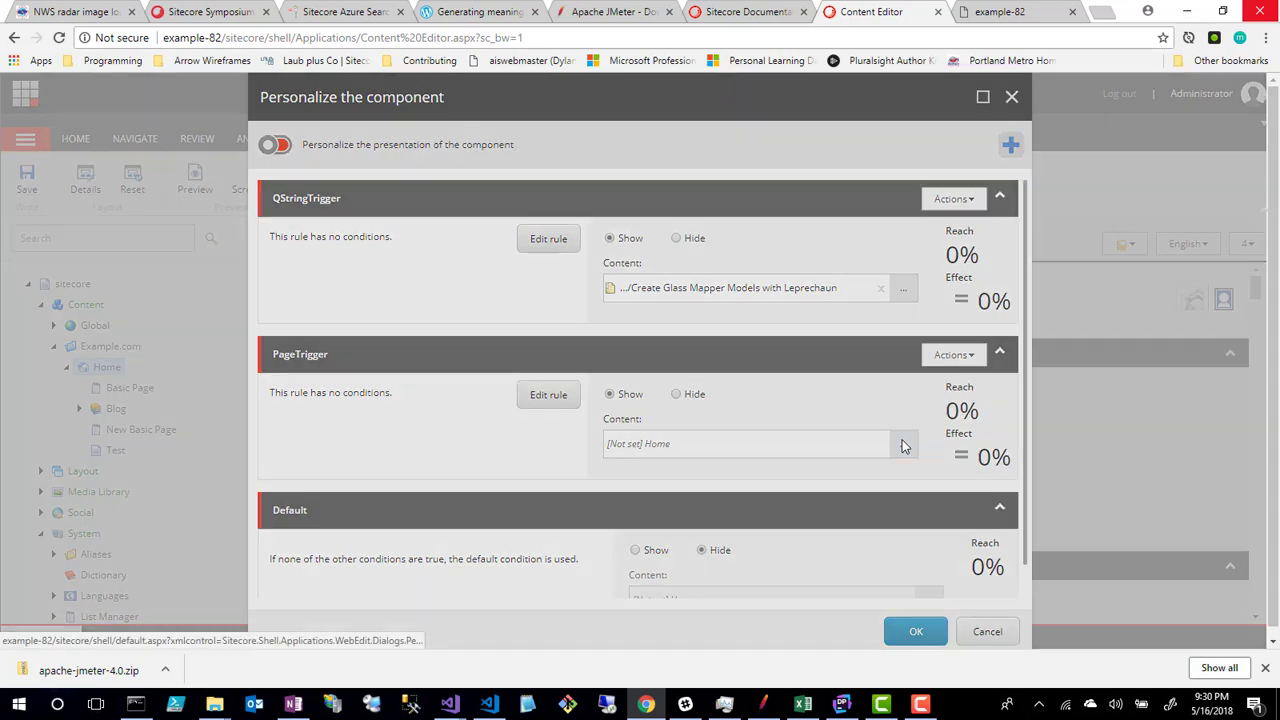
{"action": "left_click", "coordinate": [389, 258]}
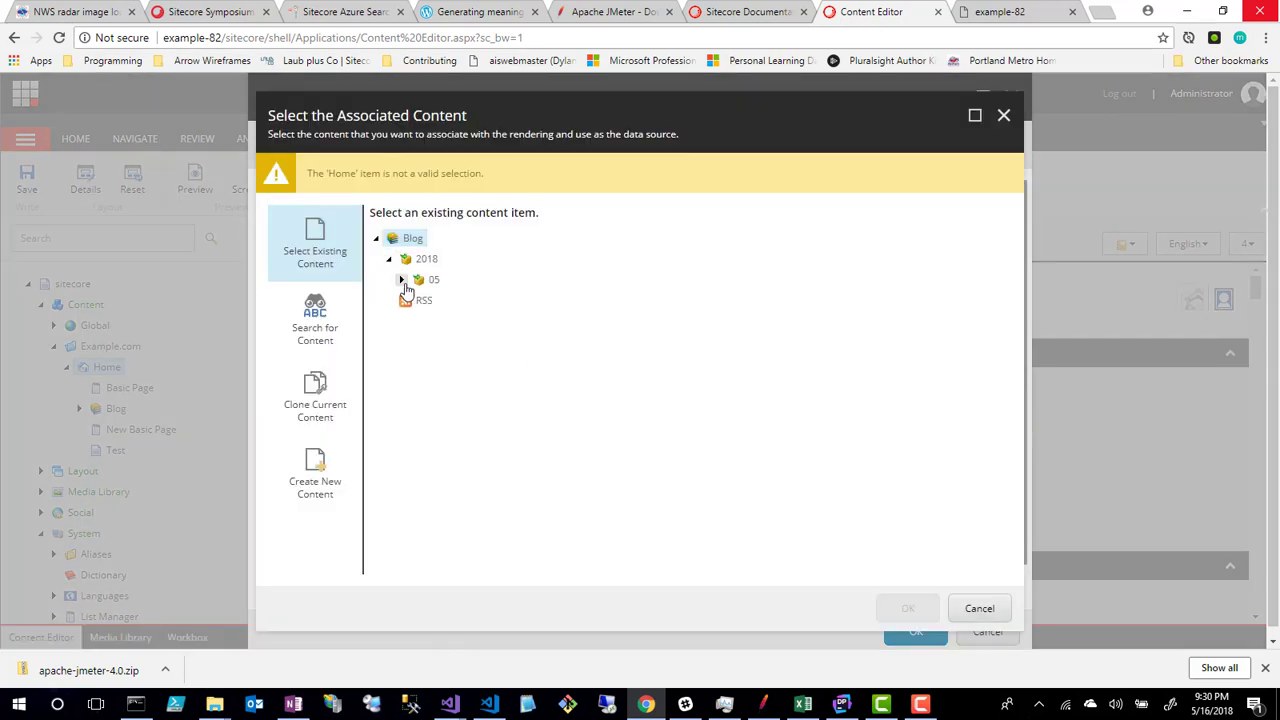
{"action": "left_click", "coordinate": [401, 279]}
{"action": "left_click", "coordinate": [463, 321]}
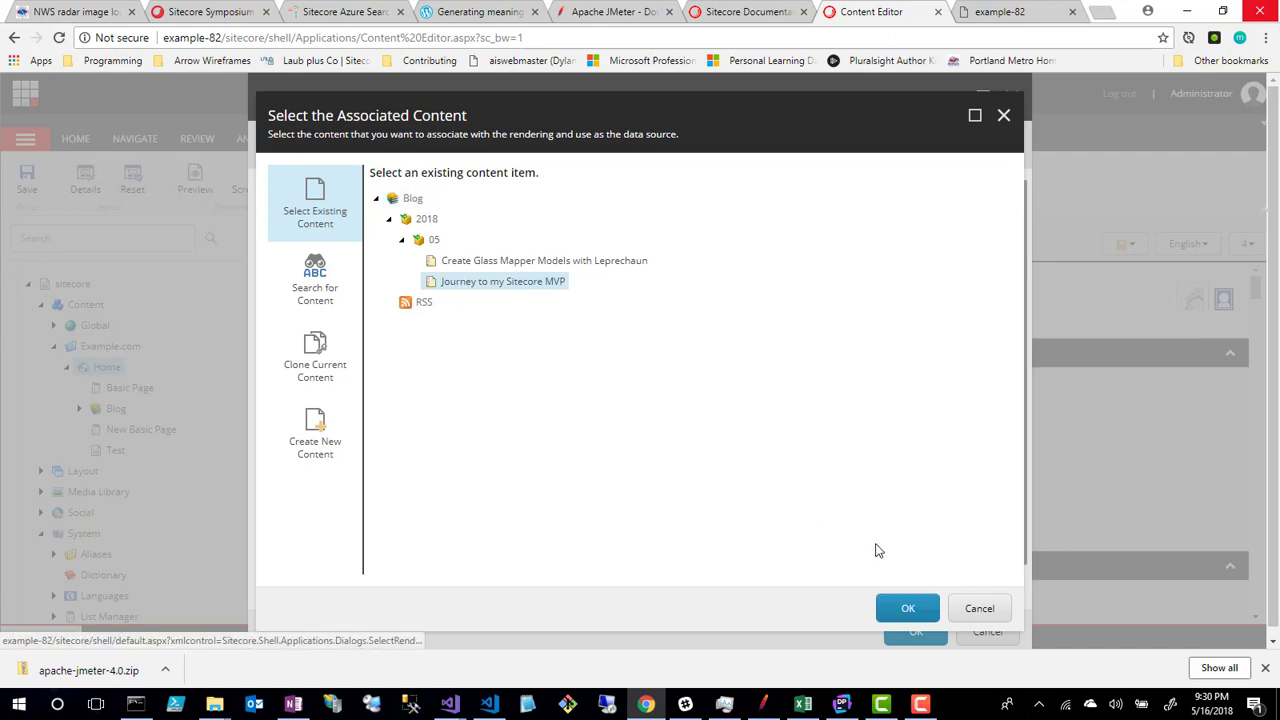
{"action": "left_click", "coordinate": [905, 609]}
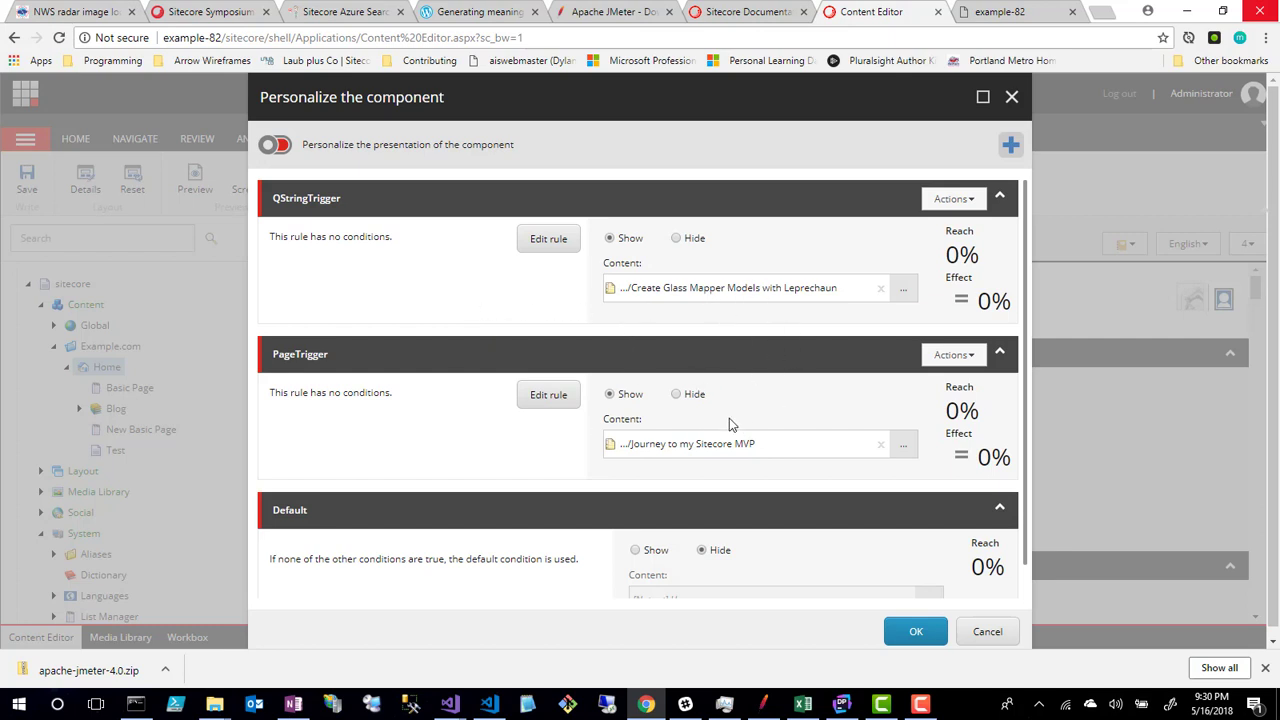
Search the QStringTrigger rule's conditions for "goal" and add "where the specific goal was triggered during the current visit" twice.
{"action": "scroll", "coordinate": [909, 397], "scroll_direction": "down", "scroll_amount": 1}
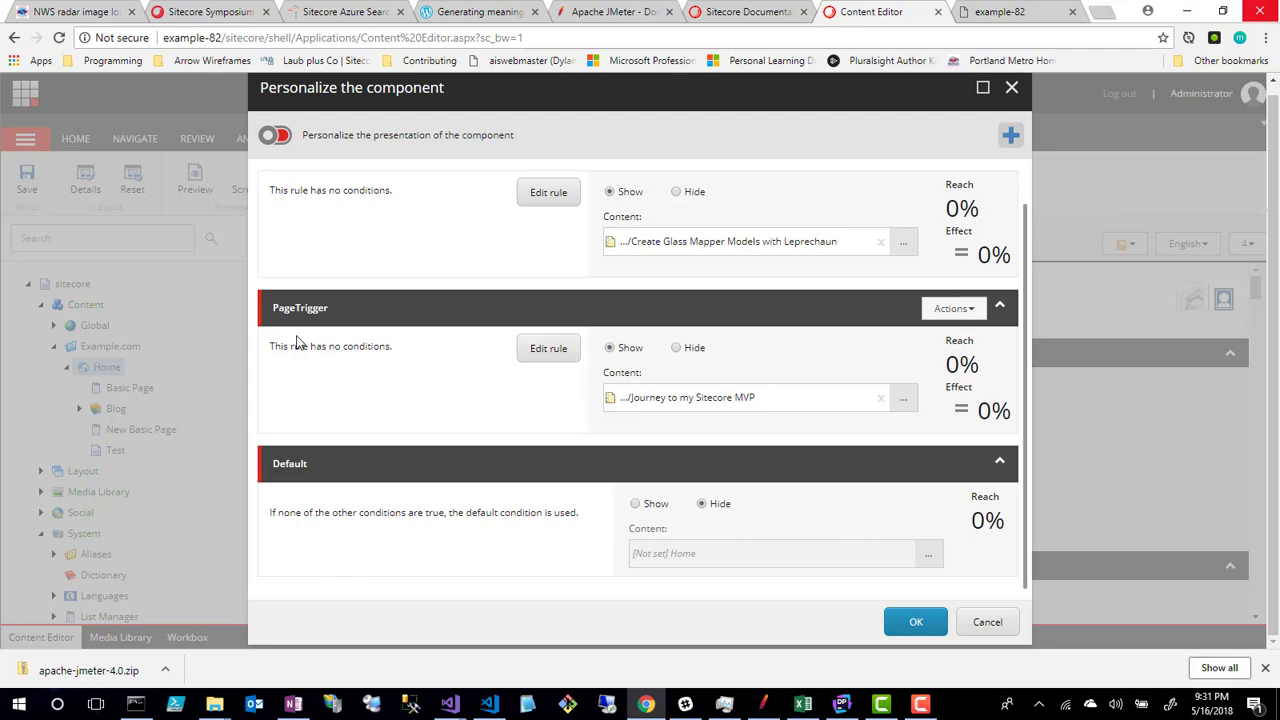
{"action": "scroll", "coordinate": [377, 238], "scroll_direction": "up", "scroll_amount": 1}
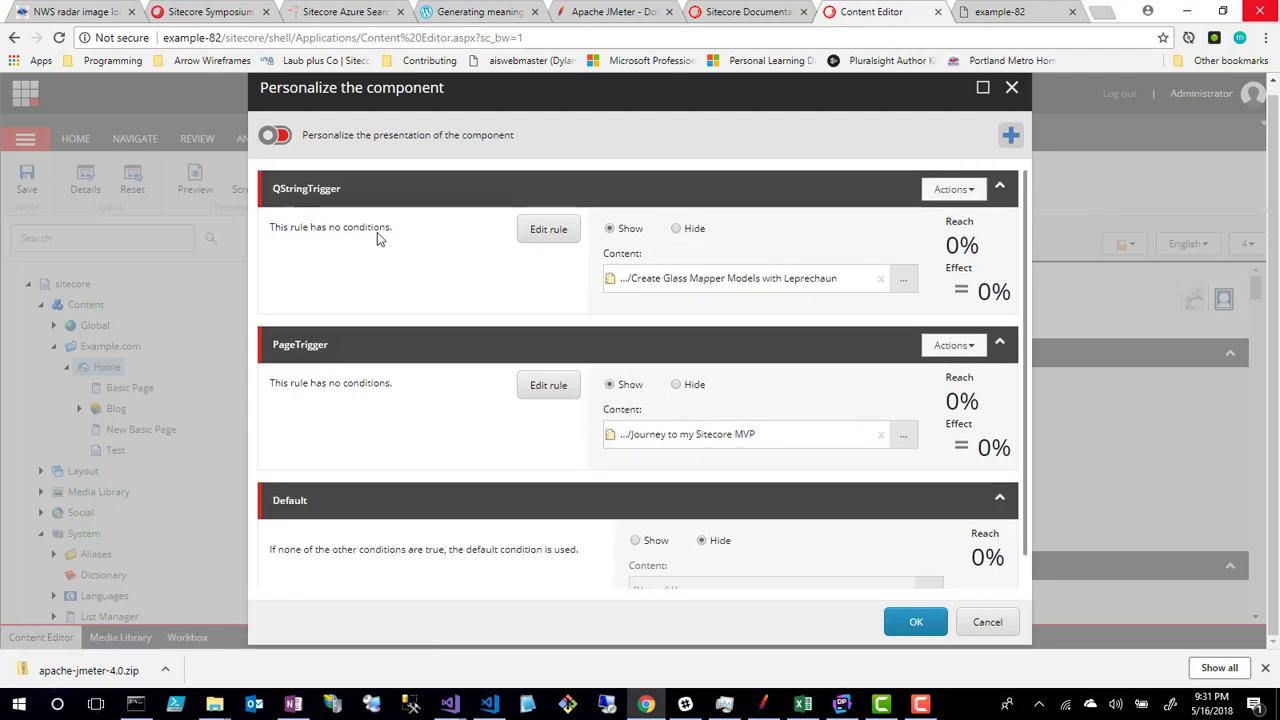
{"action": "left_click", "coordinate": [540, 231]}
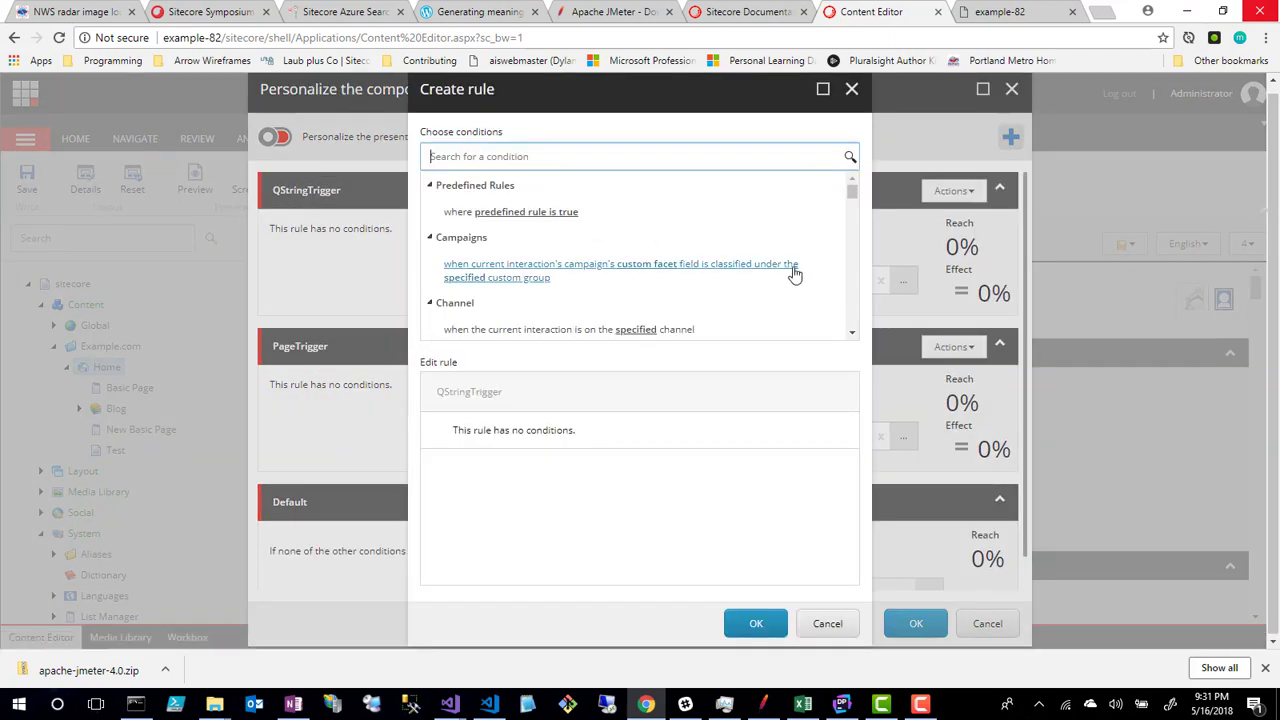
{"action": "scroll", "coordinate": [783, 242], "scroll_direction": "down", "scroll_amount": 1}
{"action": "scroll", "coordinate": [783, 242], "scroll_direction": "down", "scroll_amount": 4}
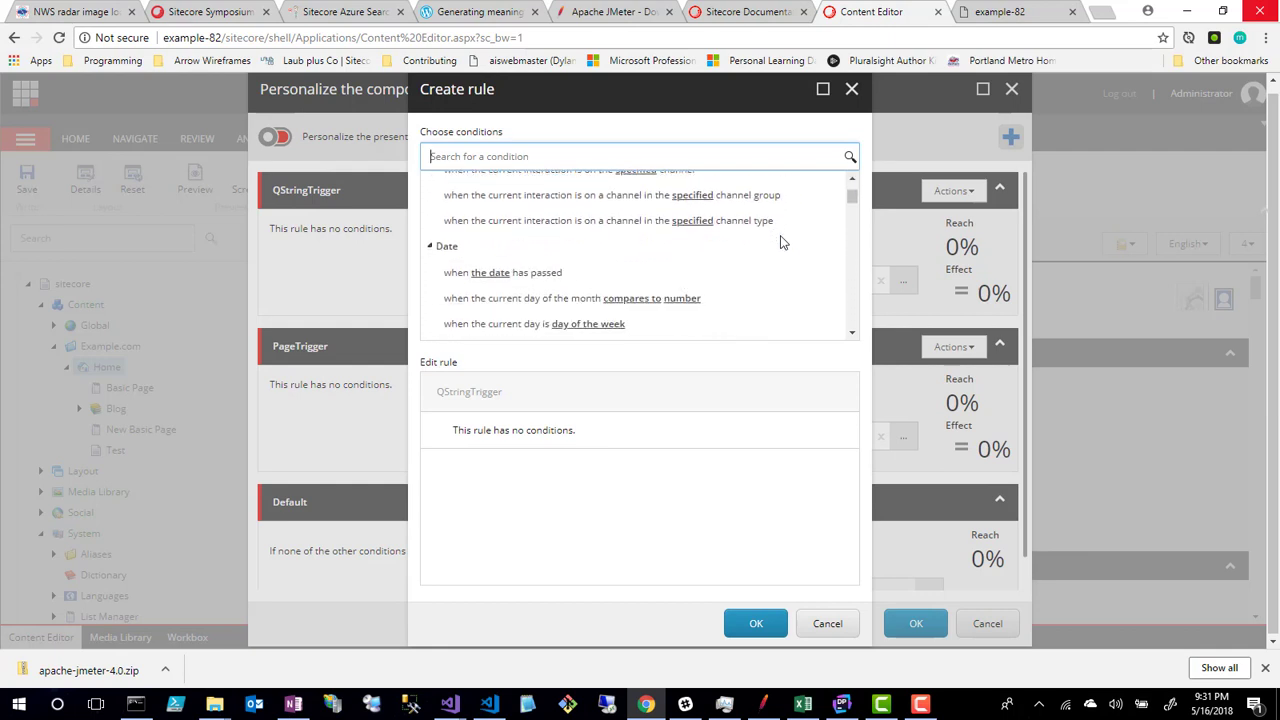
{"action": "scroll", "coordinate": [783, 242], "scroll_direction": "up", "scroll_amount": 3}
{"action": "scroll", "coordinate": [783, 242], "scroll_direction": "down", "scroll_amount": 3}
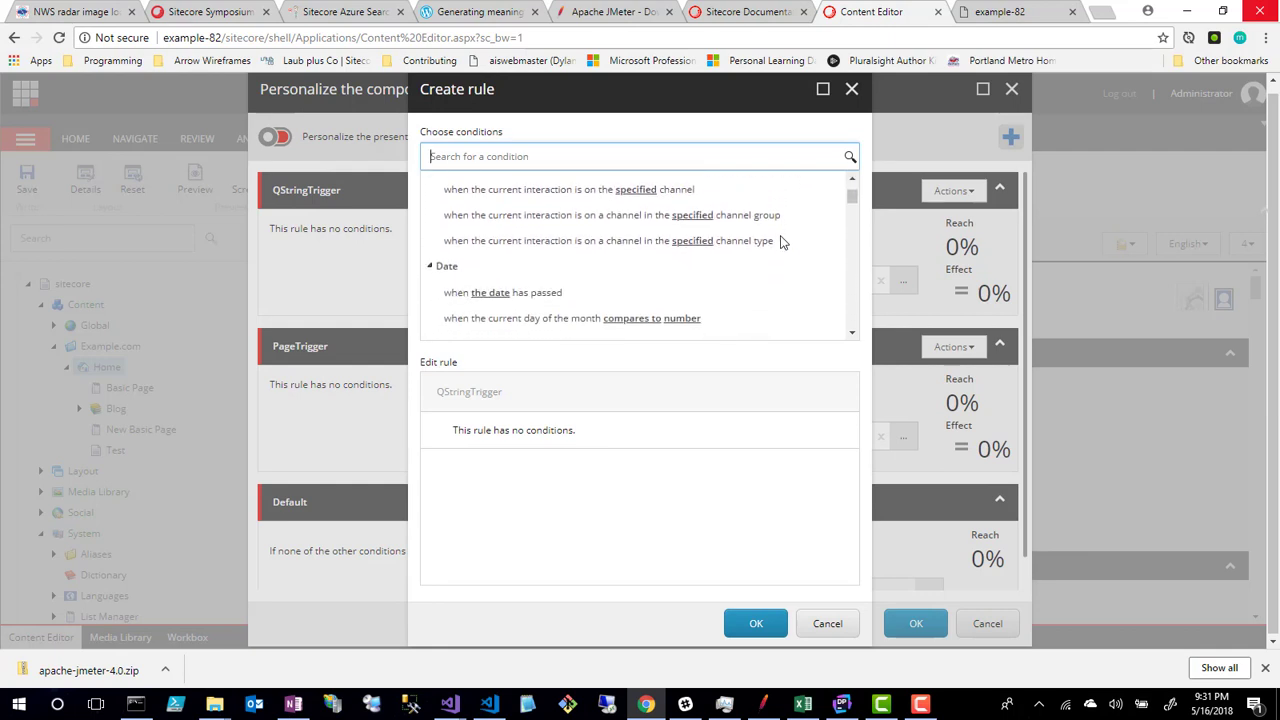
{"action": "left_click", "coordinate": [511, 156]}
{"action": "type", "text": "goal"}
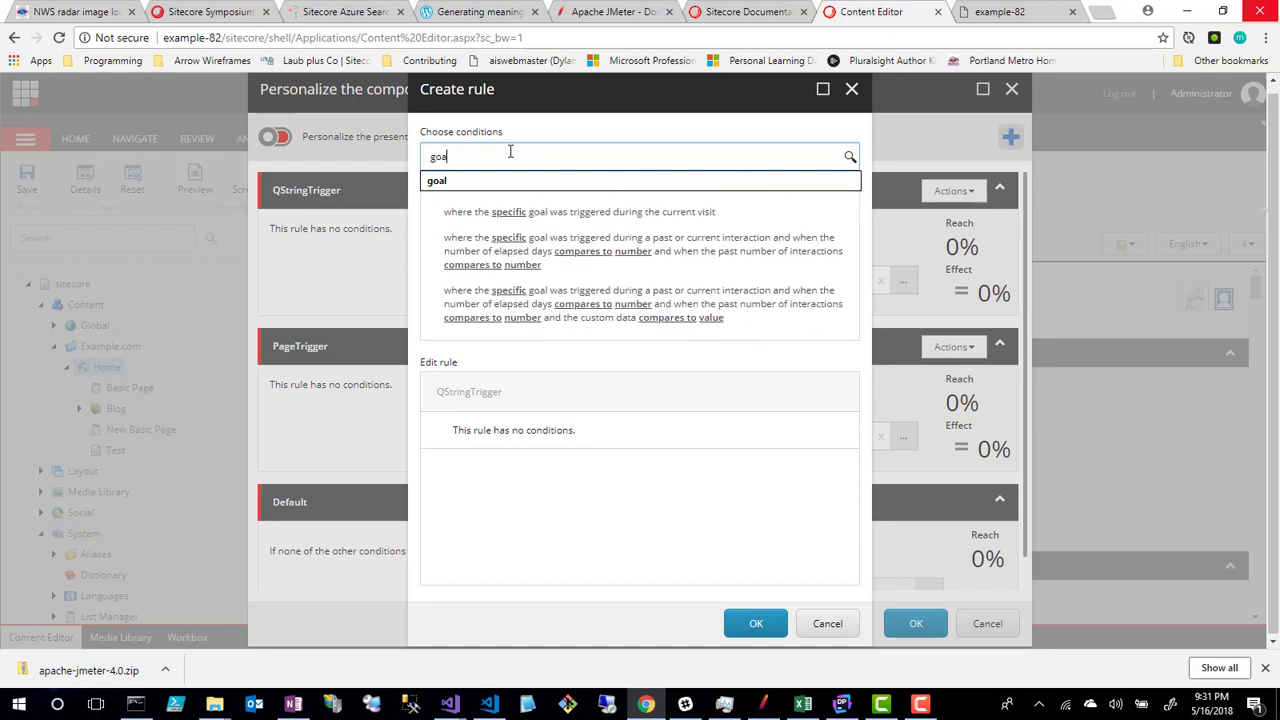
{"action": "left_click", "coordinate": [481, 213]}
{"action": "left_click", "coordinate": [481, 211]}
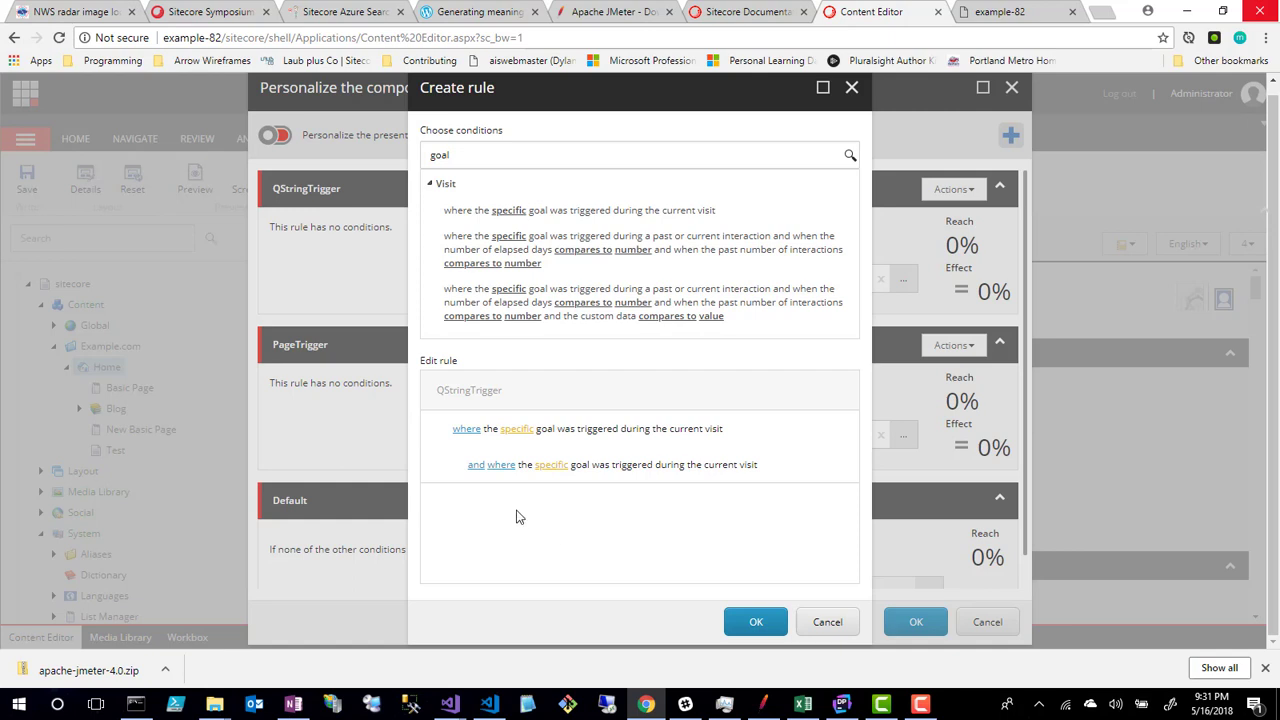
Set the specific goal in the QStringTrigger rule's first condition to QString.
{"action": "left_click", "coordinate": [519, 430]}
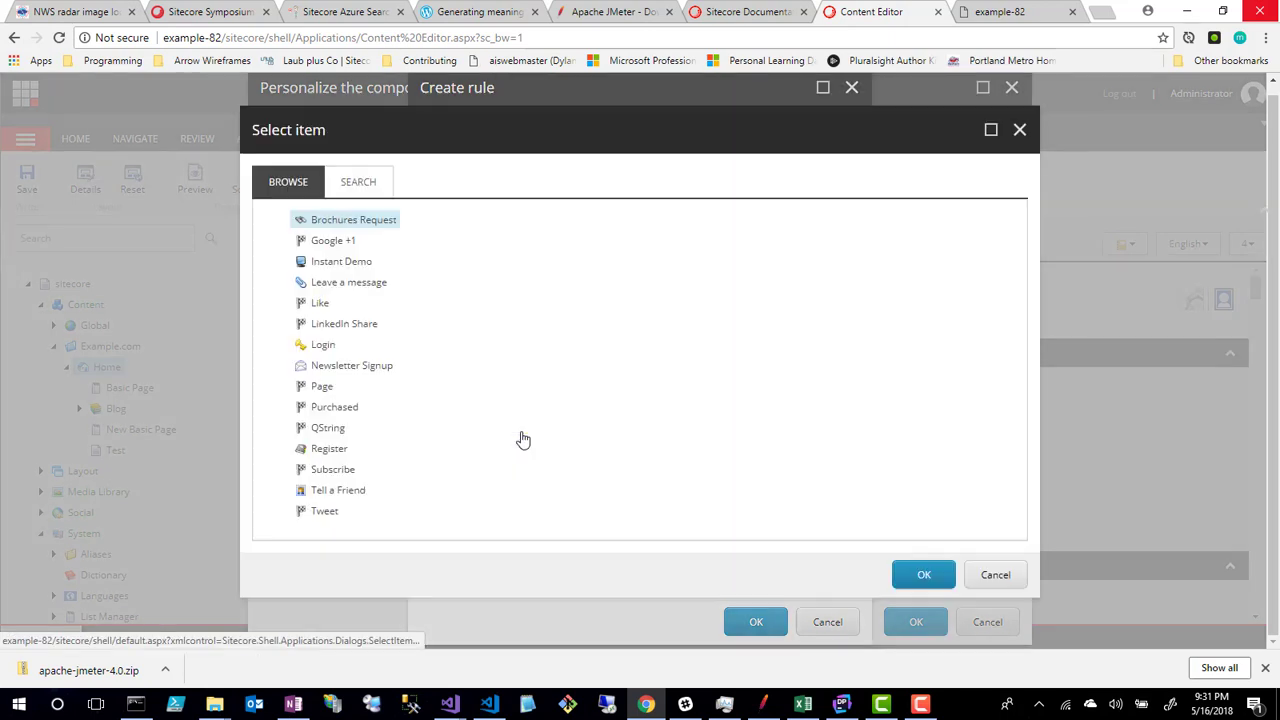
{"action": "left_click", "coordinate": [327, 427]}
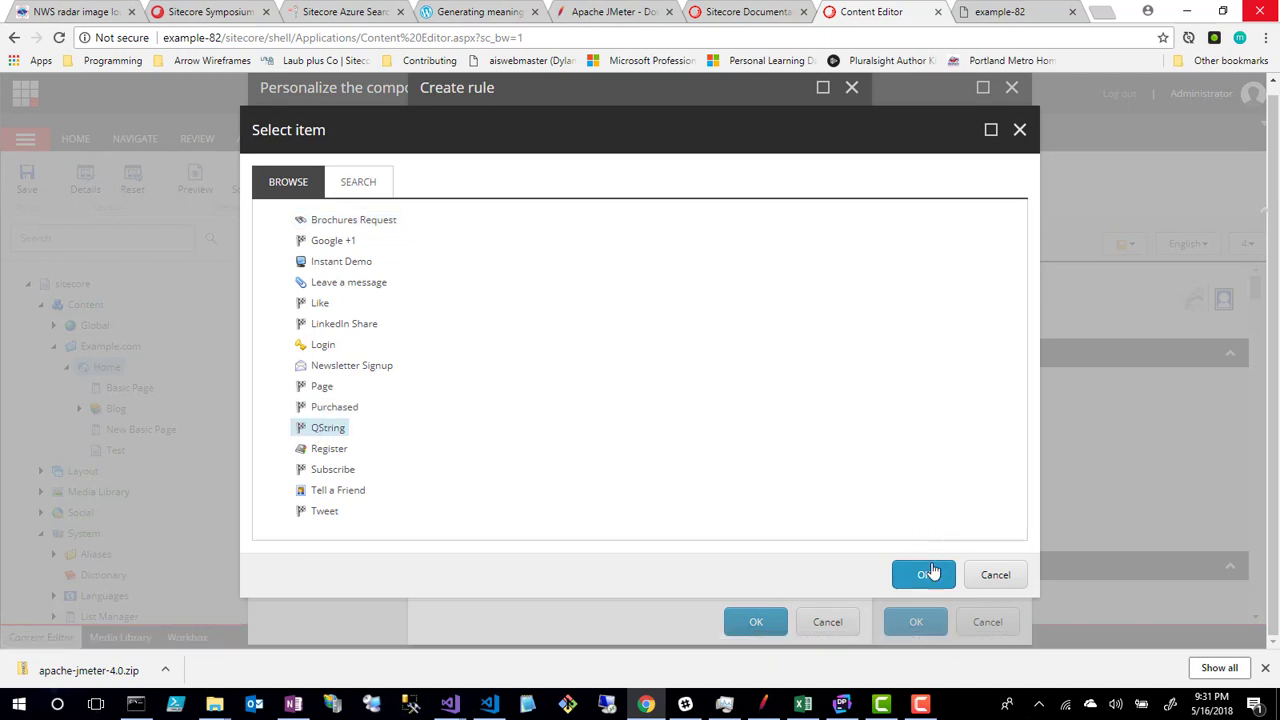
{"action": "left_click", "coordinate": [926, 573]}
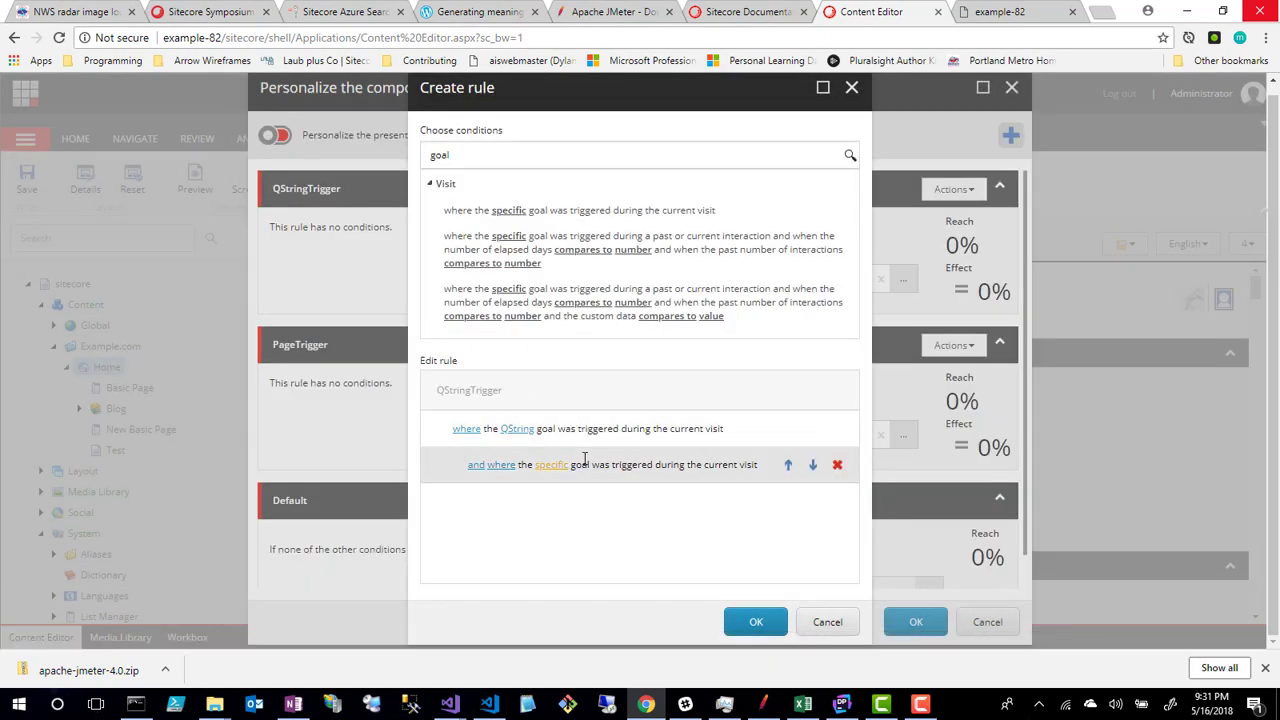
Change the QStringTrigger rule's second condition to "except where" with the Page goal and accept the rule.
{"action": "left_click", "coordinate": [498, 467]}
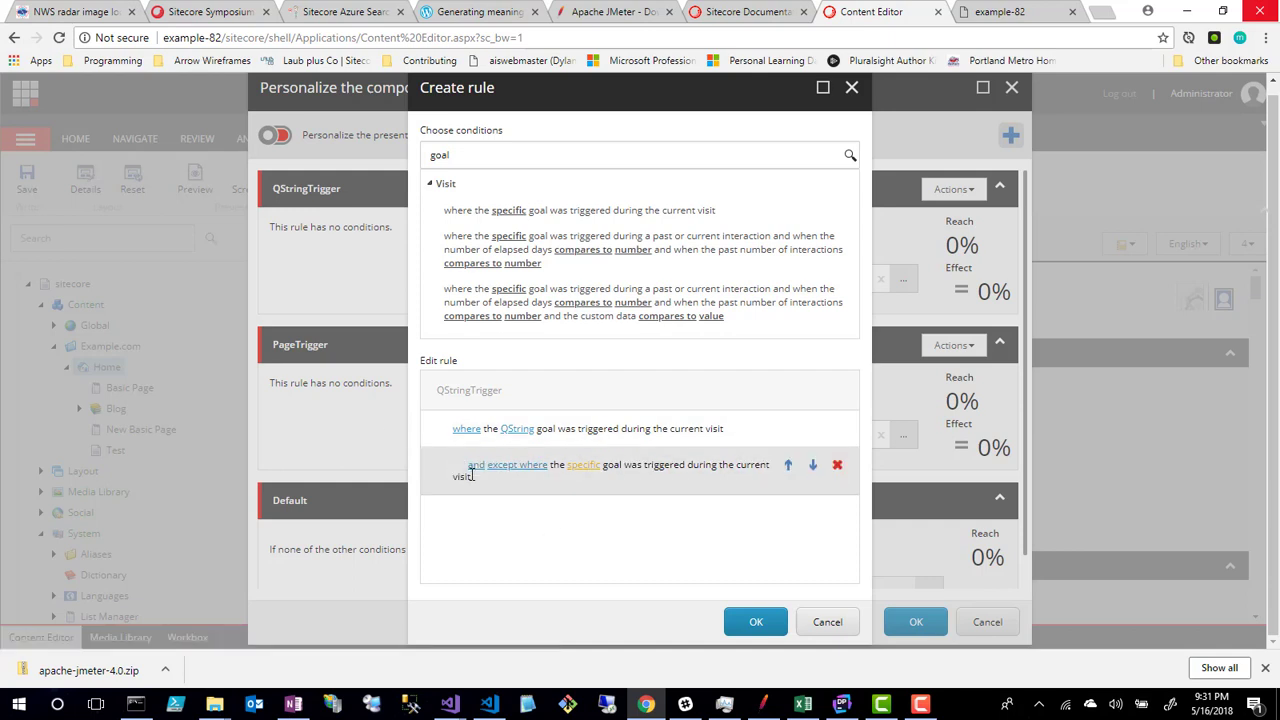
{"action": "left_click", "coordinate": [583, 466]}
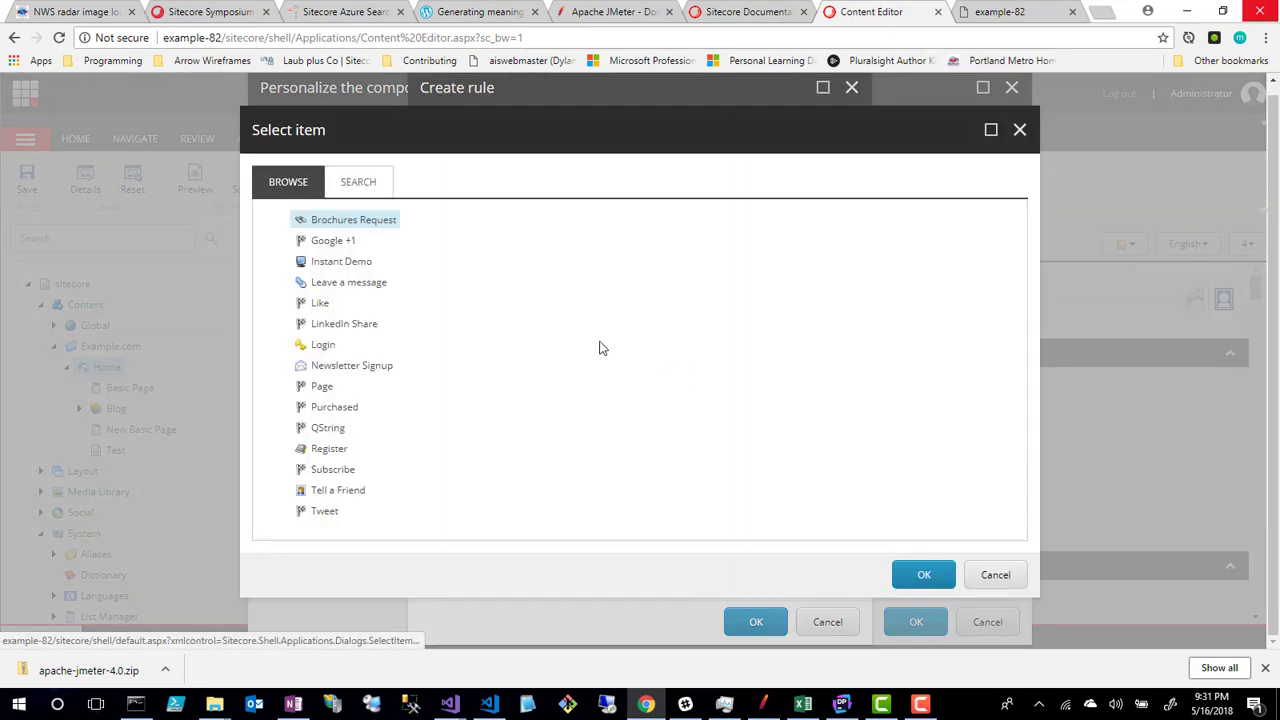
{"action": "left_click", "coordinate": [321, 387]}
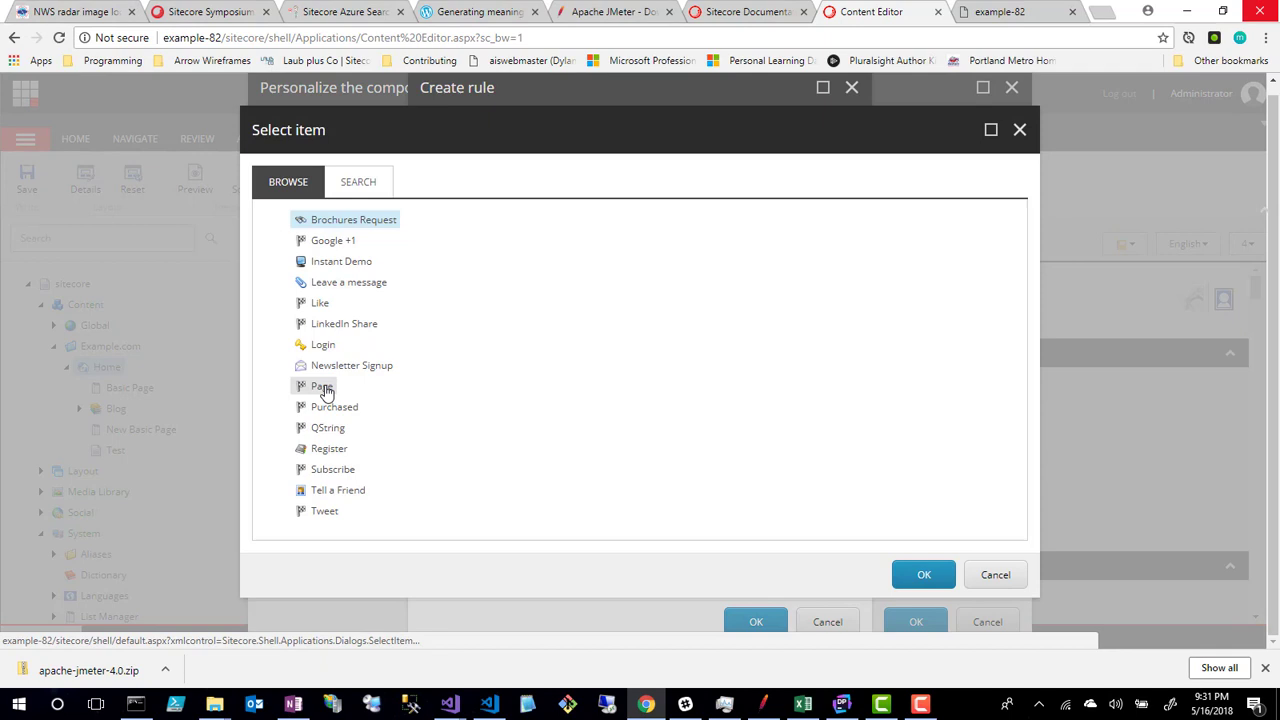
{"action": "left_click", "coordinate": [905, 575]}
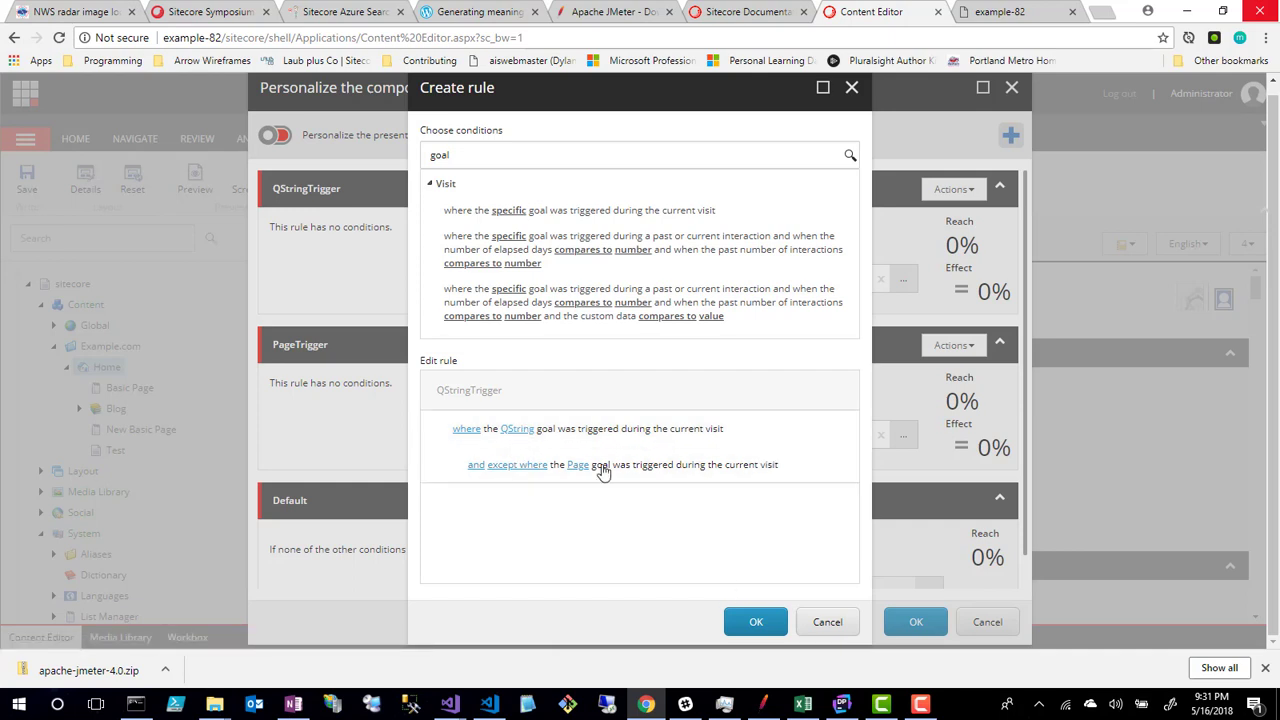
{"action": "left_click", "coordinate": [766, 621]}
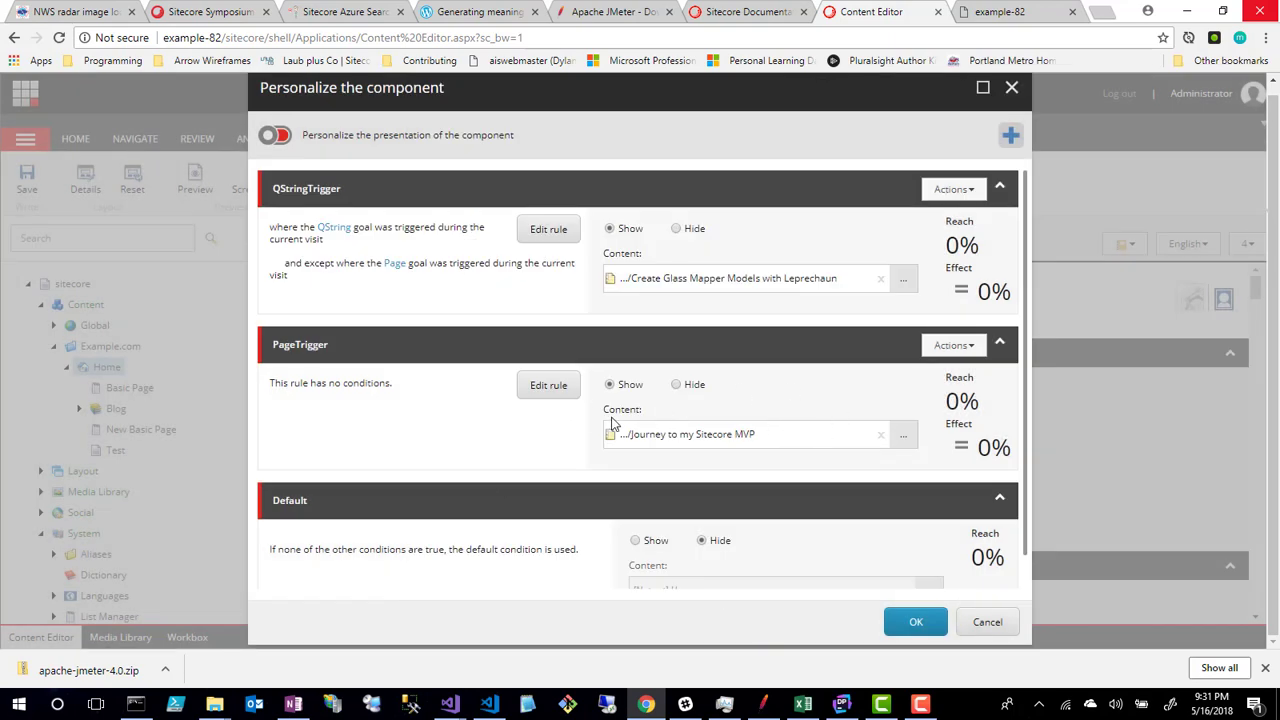
Search the PageTrigger rule's conditions for "goal" and add "where the specific goal was triggered during the current visit" twice.
{"action": "left_click", "coordinate": [549, 387]}
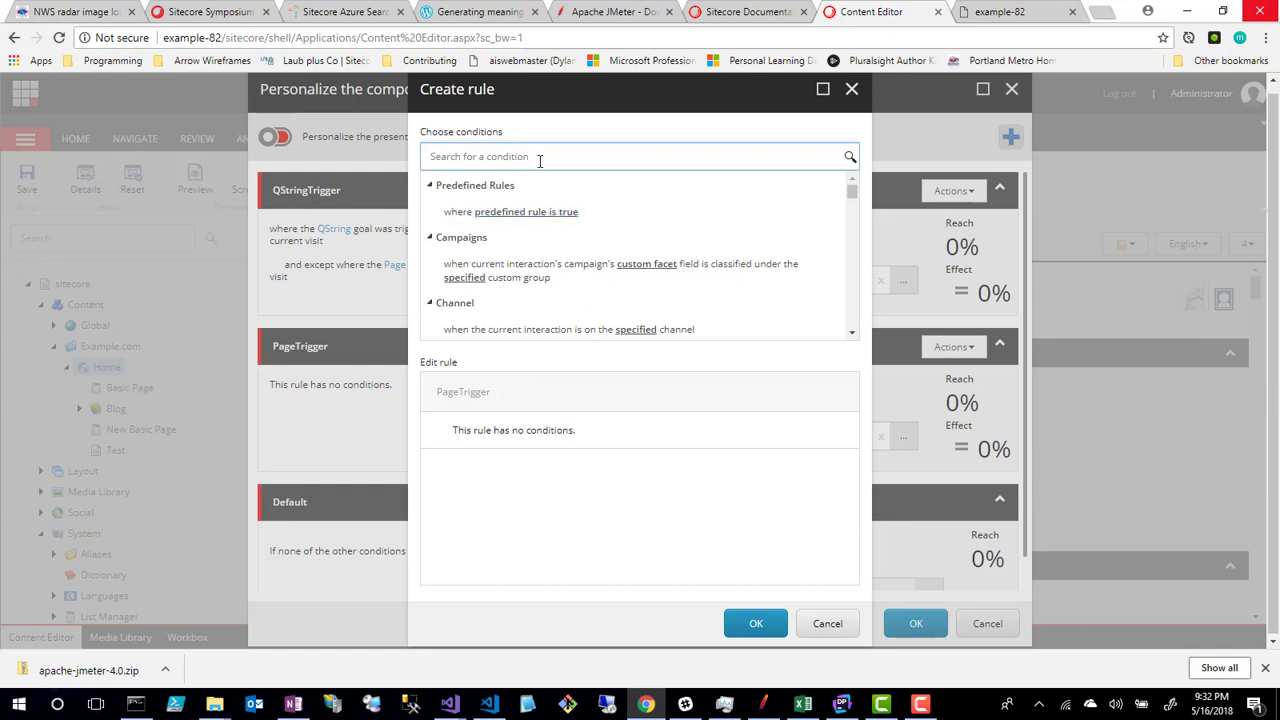
{"action": "type", "text": "goal"}
{"action": "type", "text": "goa"}
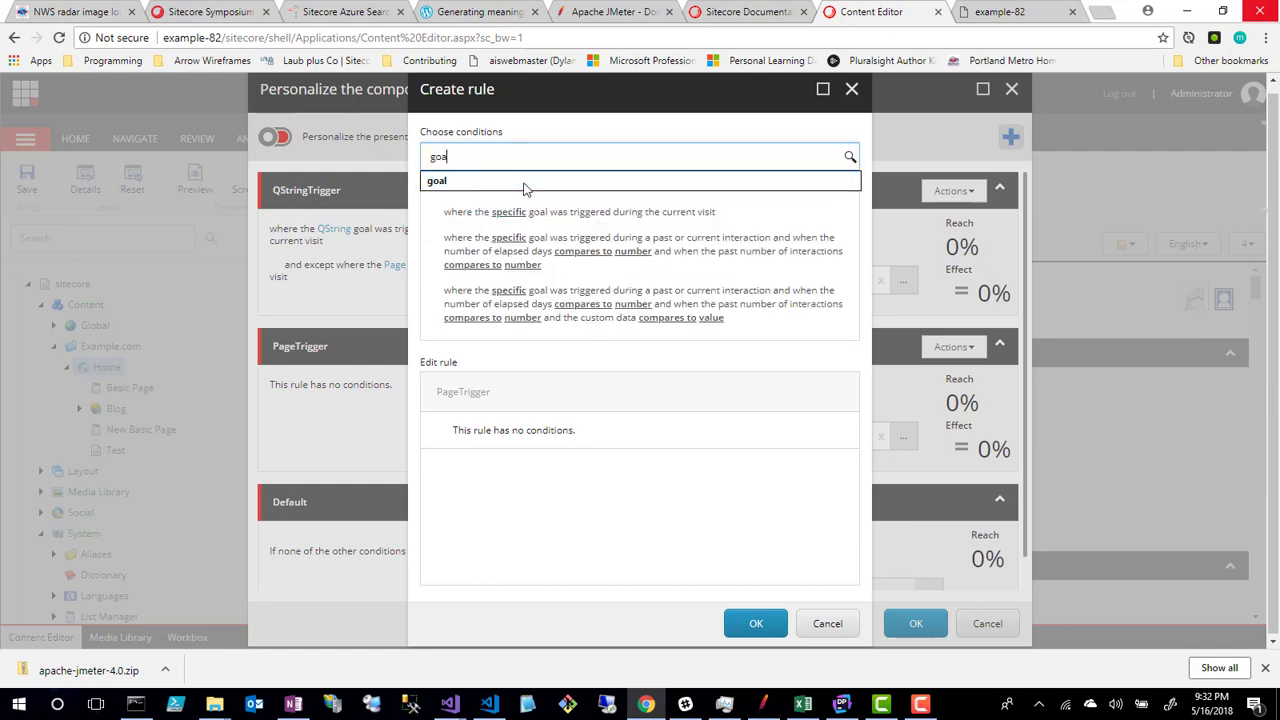
{"action": "left_click", "coordinate": [586, 212]}
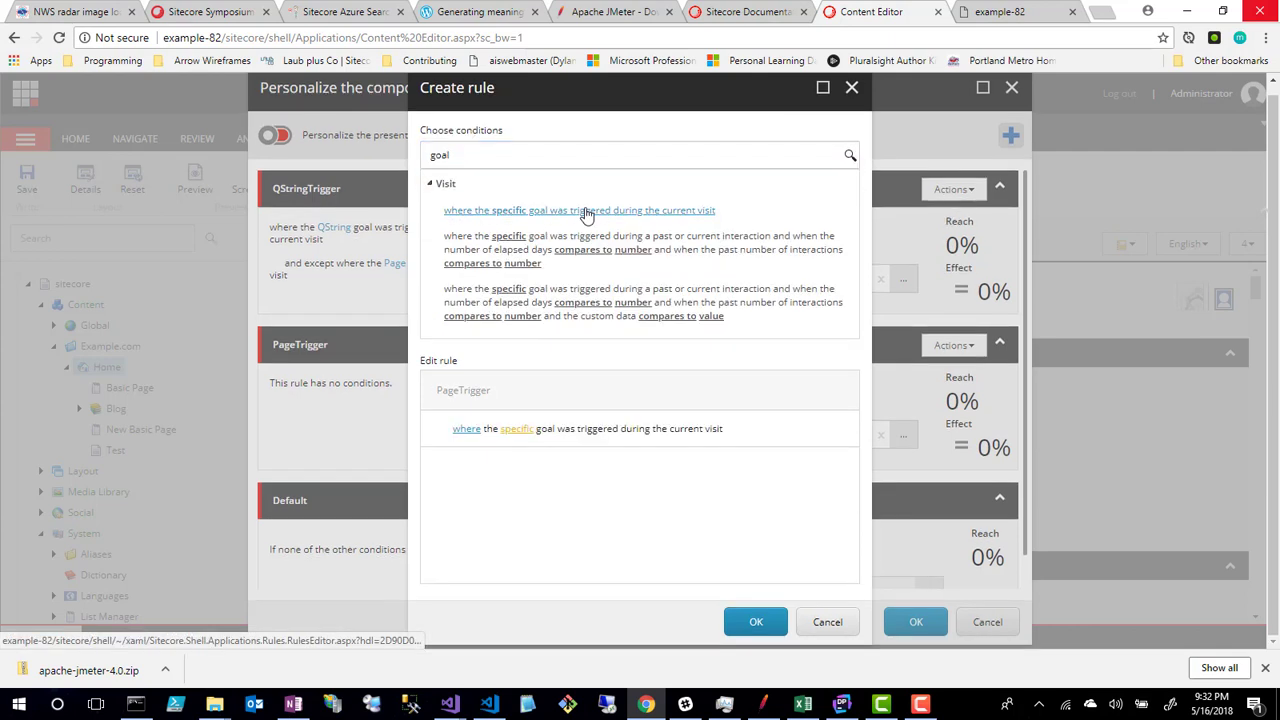
{"action": "left_click", "coordinate": [586, 212]}
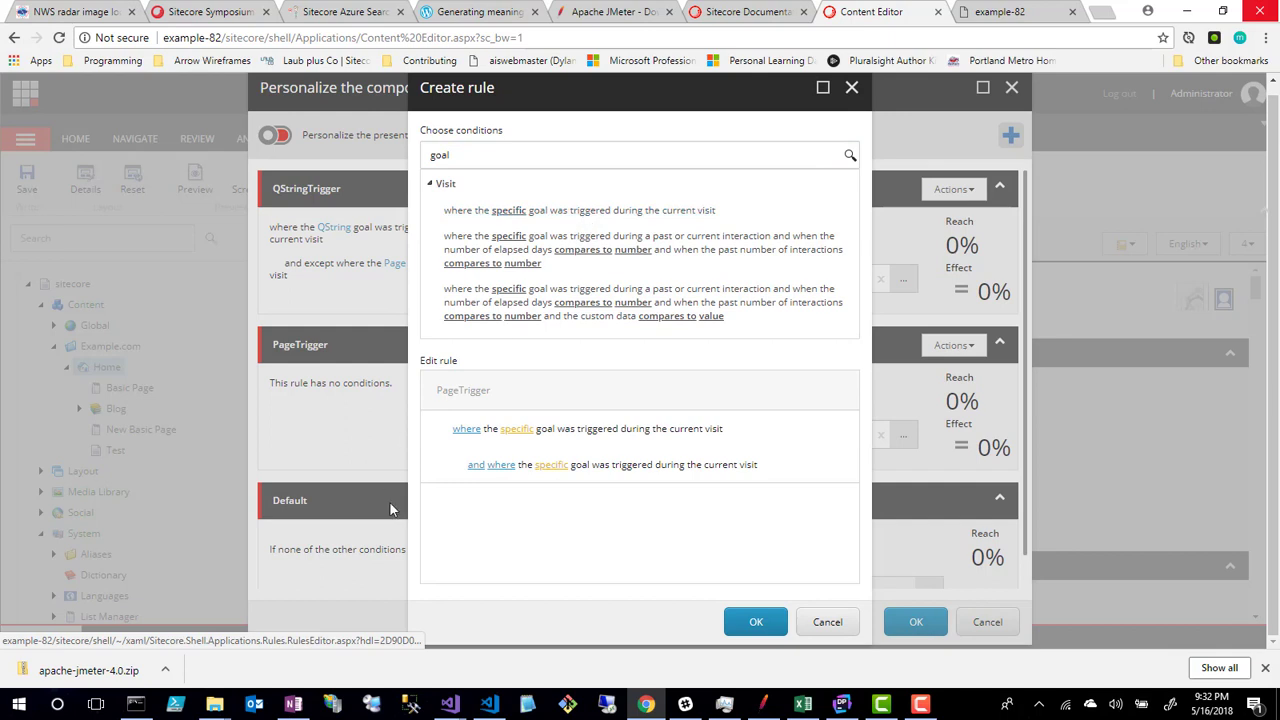
Set the PageTrigger rule's first condition to the QString goal and its second to the Page goal, and accept the rule.
{"action": "left_click", "coordinate": [516, 430]}
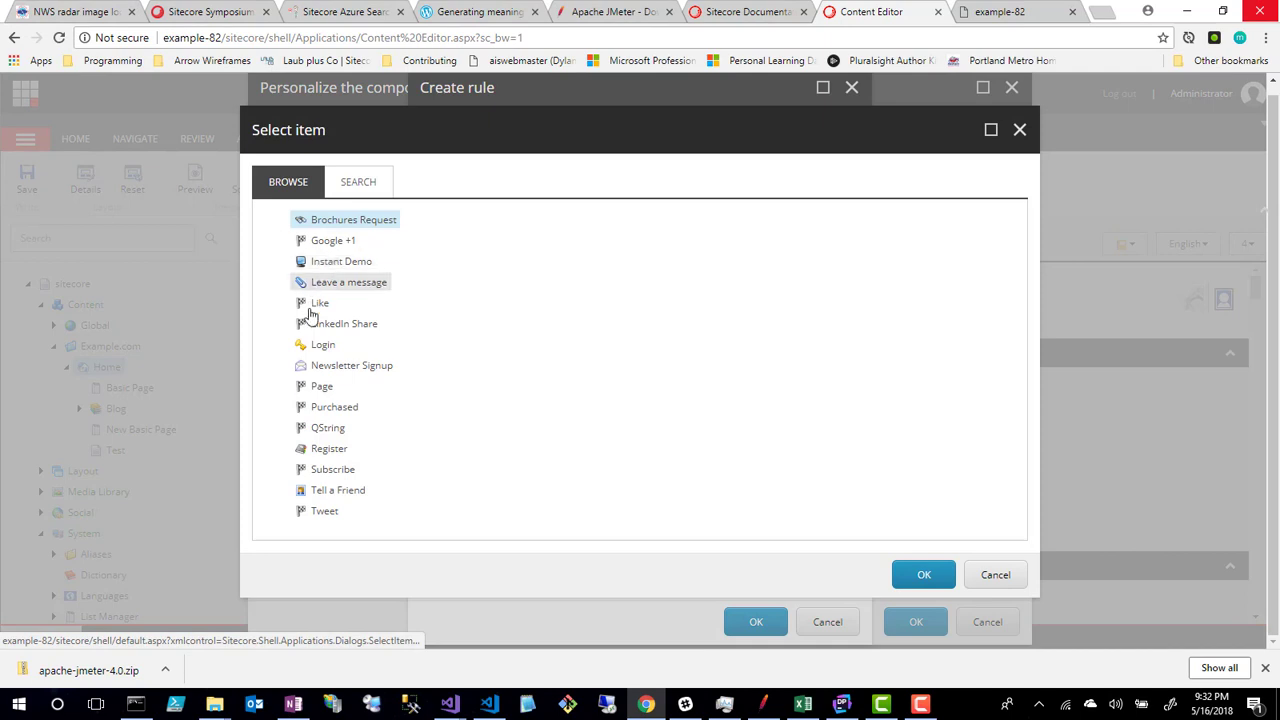
{"action": "left_click", "coordinate": [318, 428]}
{"action": "left_click", "coordinate": [916, 590]}
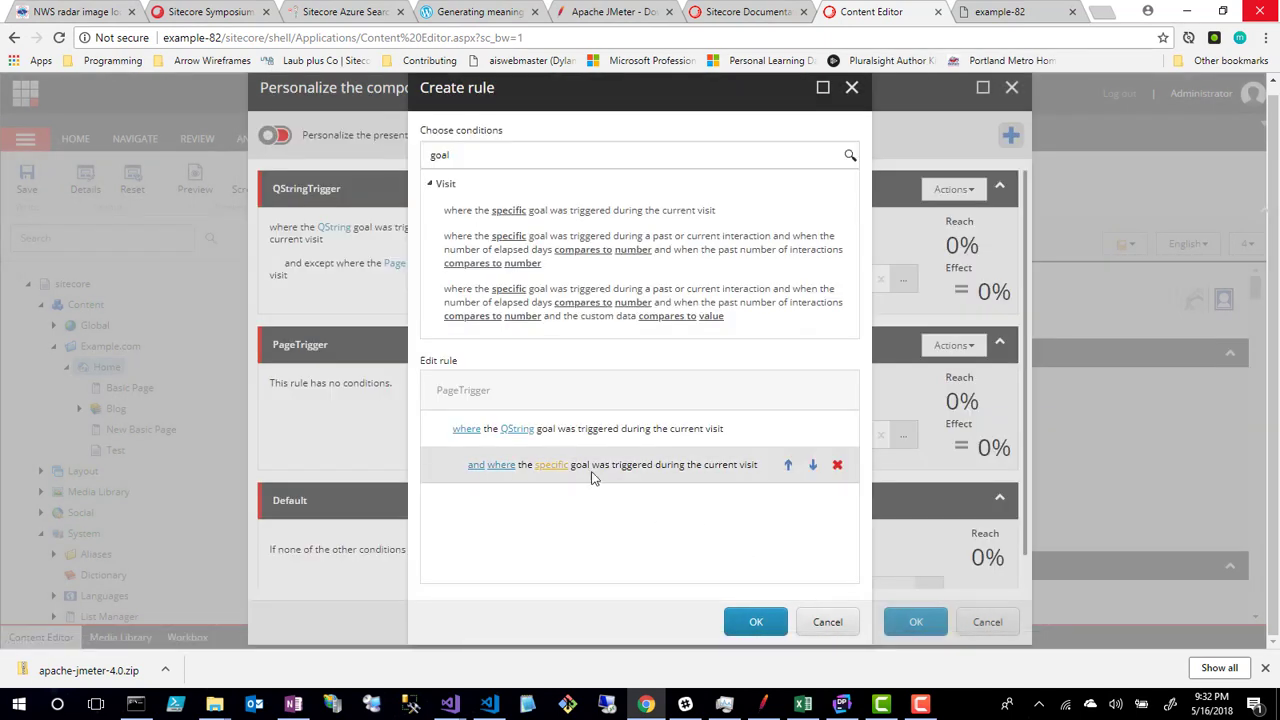
{"action": "left_click", "coordinate": [551, 472]}
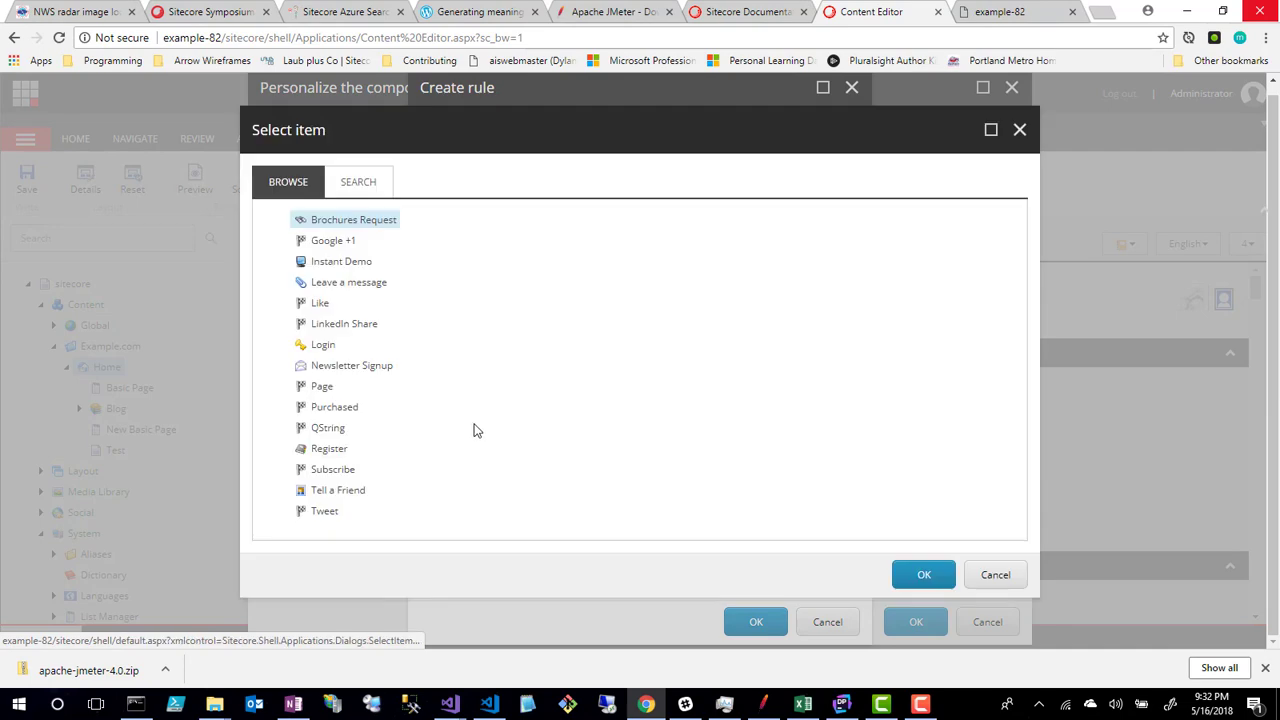
{"action": "left_click", "coordinate": [322, 386]}
{"action": "left_click", "coordinate": [910, 577]}
{"action": "left_click", "coordinate": [755, 617]}
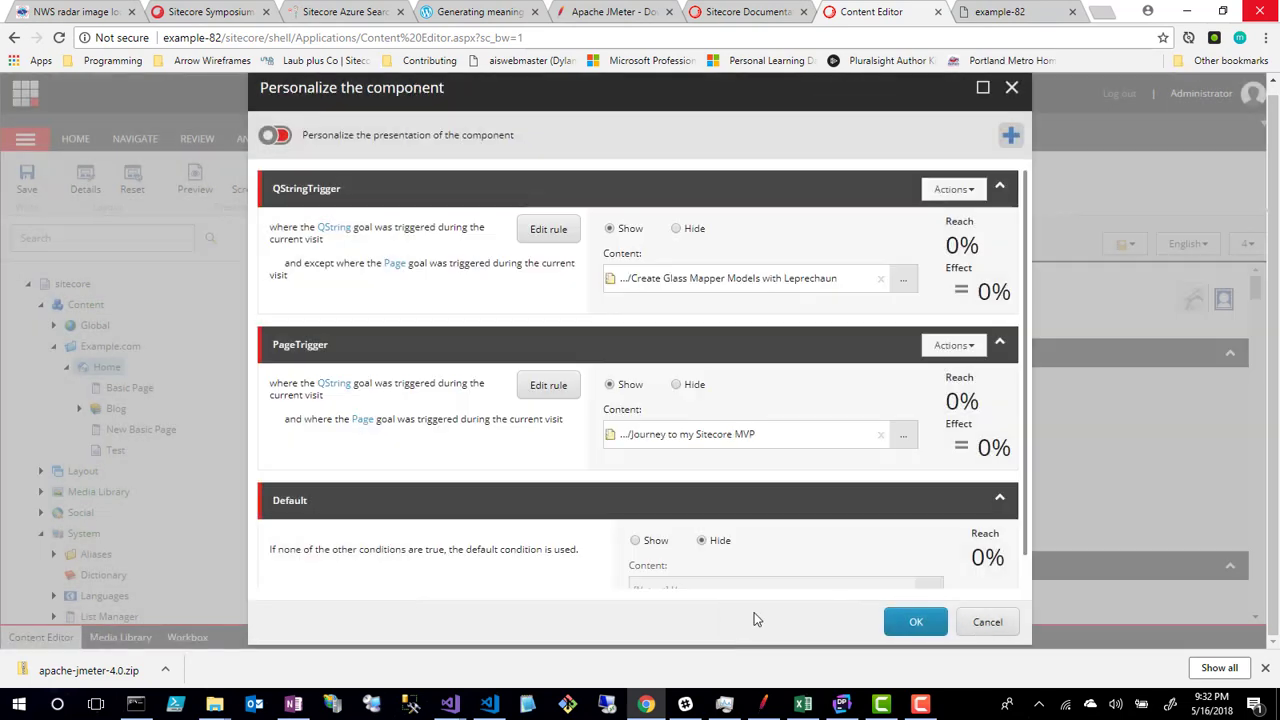
Accept the Articles - Card personalization and confirm the device and layout details of the Home item.
{"action": "scroll", "coordinate": [818, 497], "scroll_direction": "down", "scroll_amount": 1}
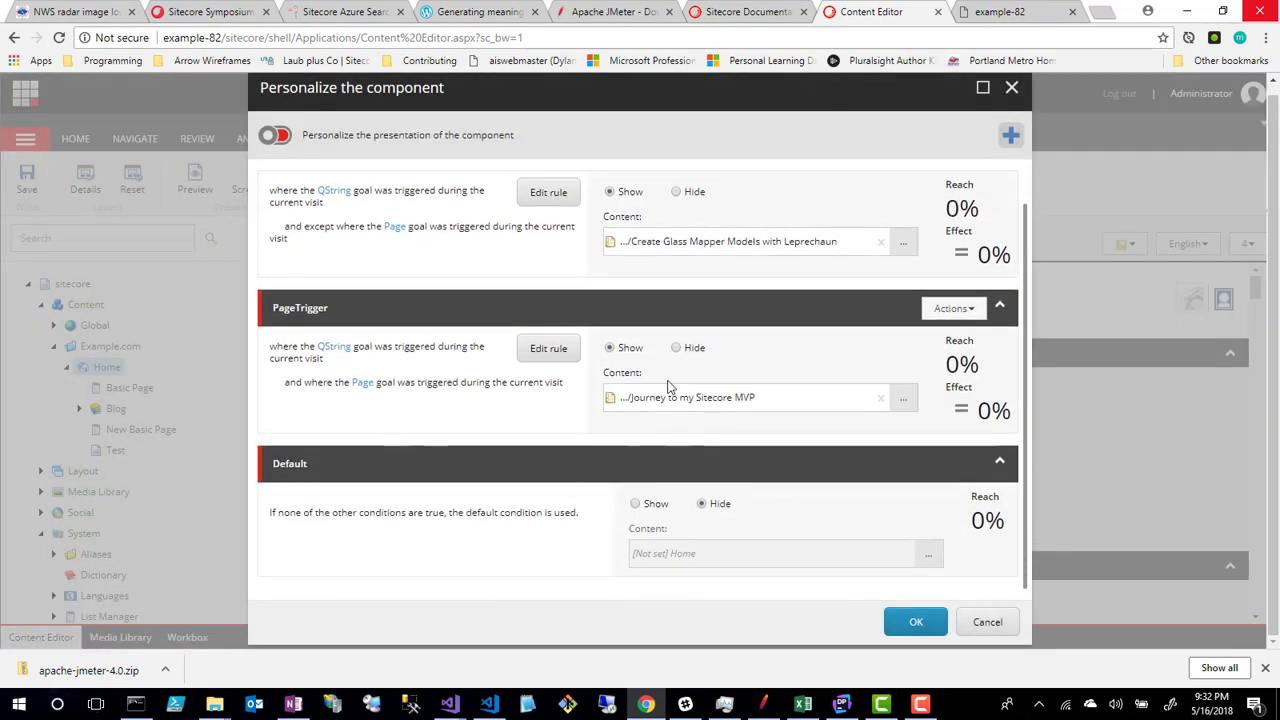
{"action": "left_click", "coordinate": [918, 624]}
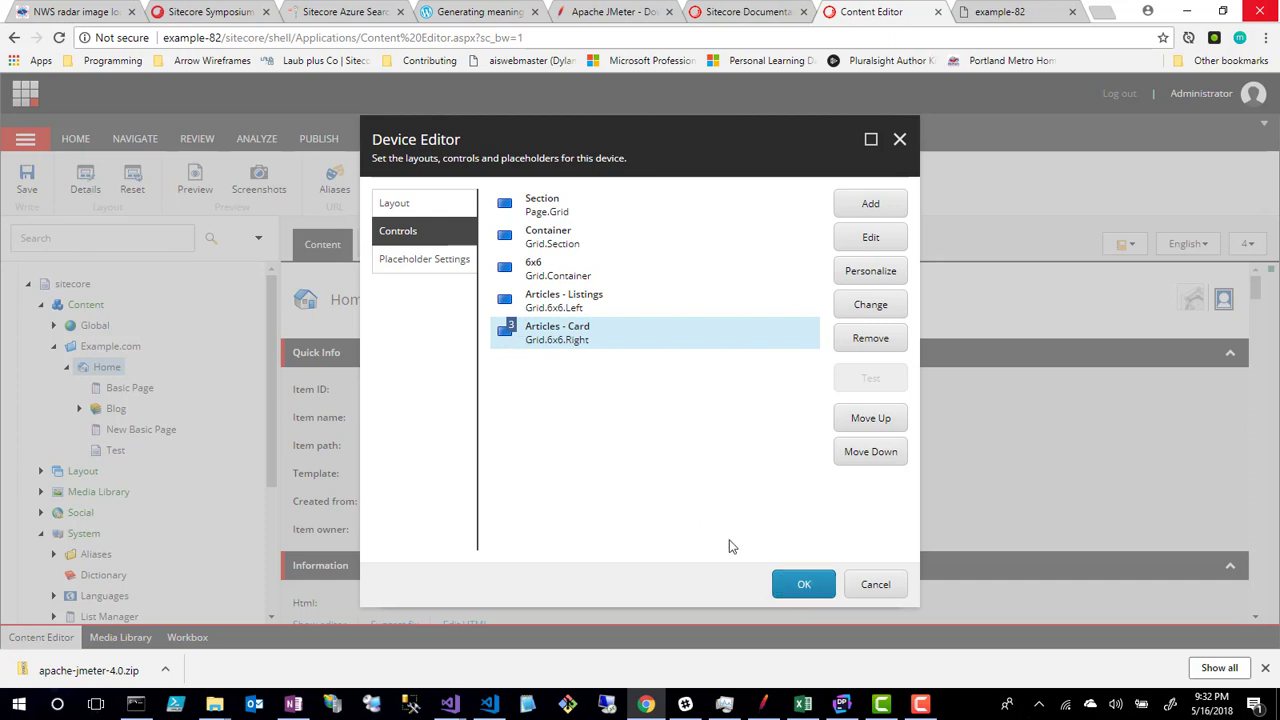
{"action": "left_click", "coordinate": [790, 588]}
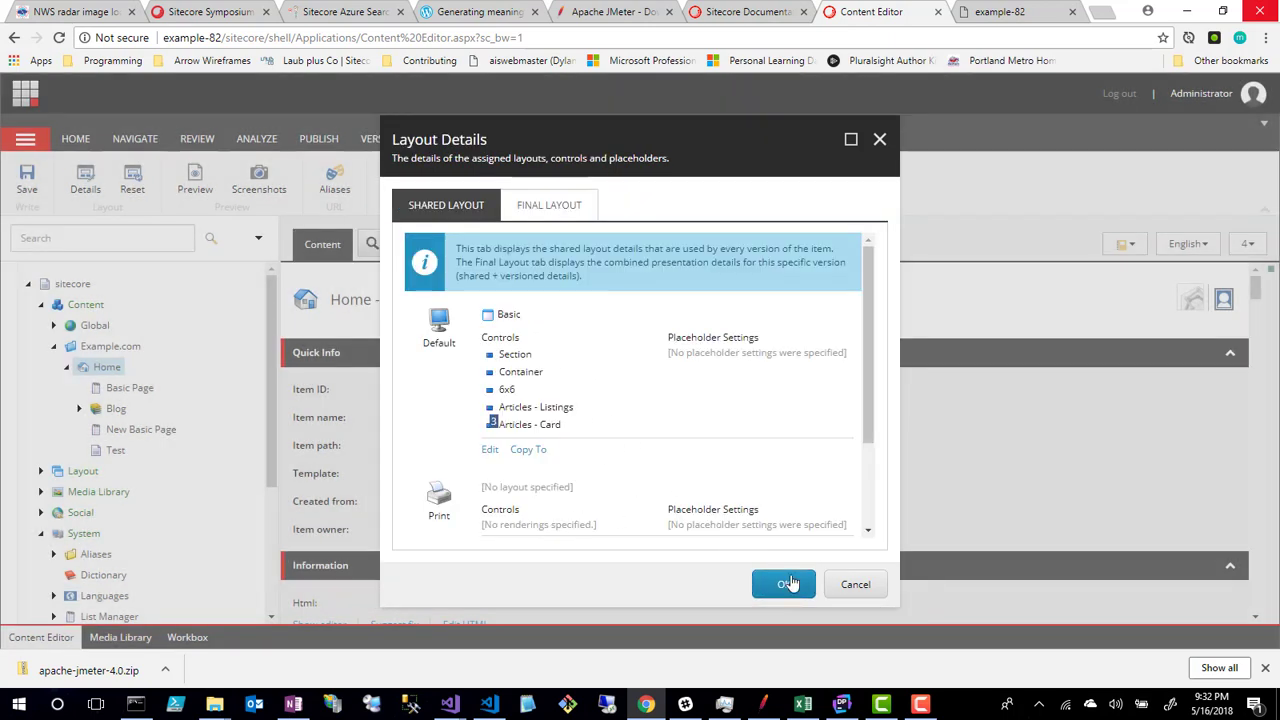
{"action": "key", "text": "Return"}
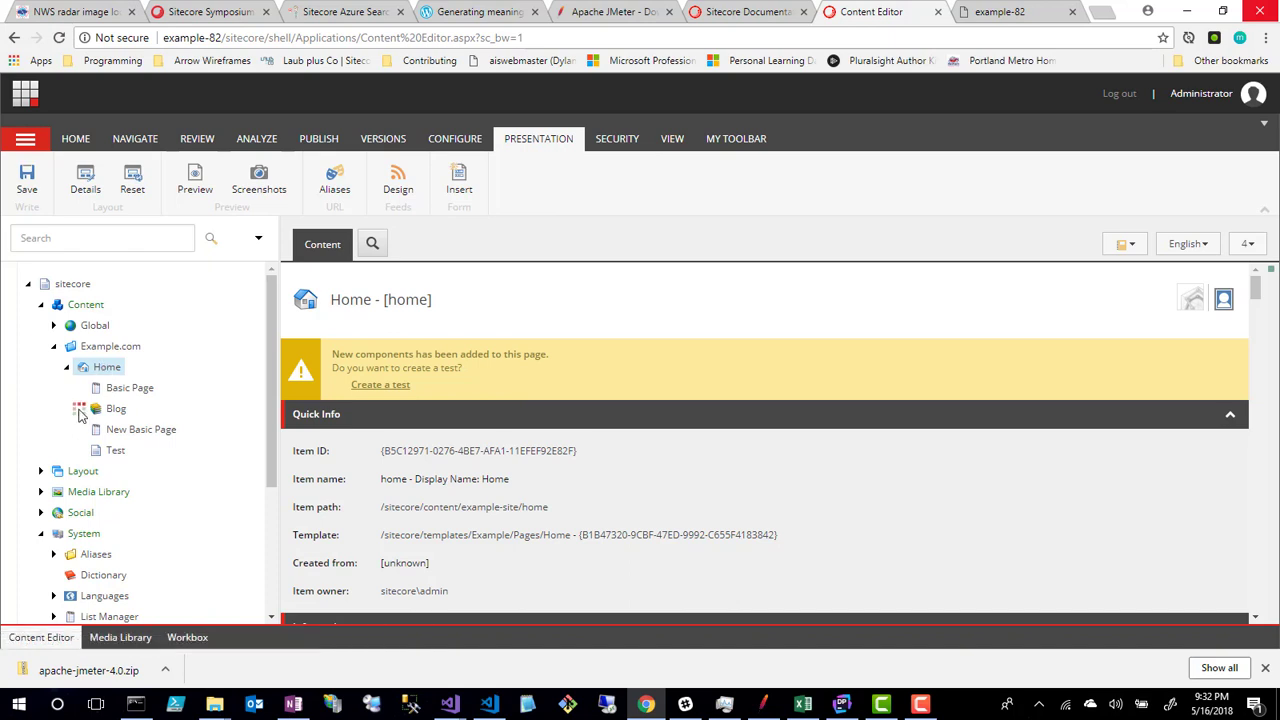
Expand the Home item's Blog branch down to the 2018/05 articles and check the example-82 home page.
{"action": "left_click", "coordinate": [79, 408]}
{"action": "left_click", "coordinate": [91, 430]}
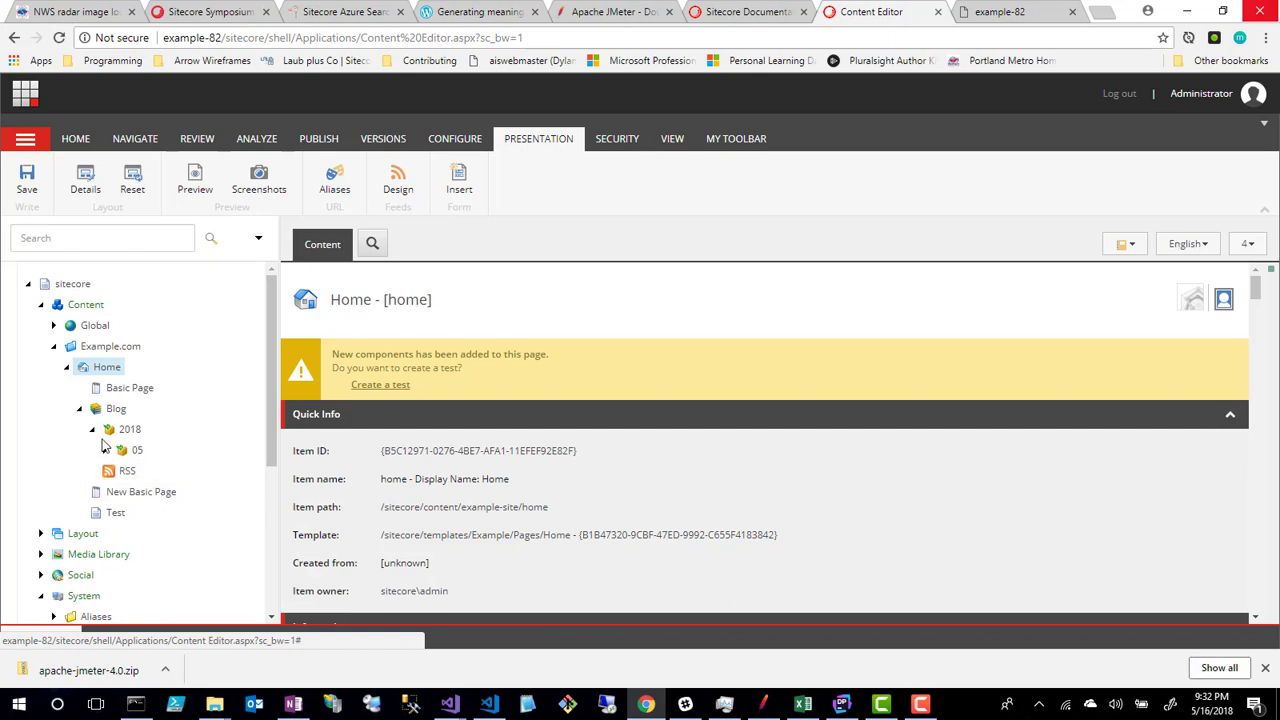
{"action": "left_click", "coordinate": [104, 450]}
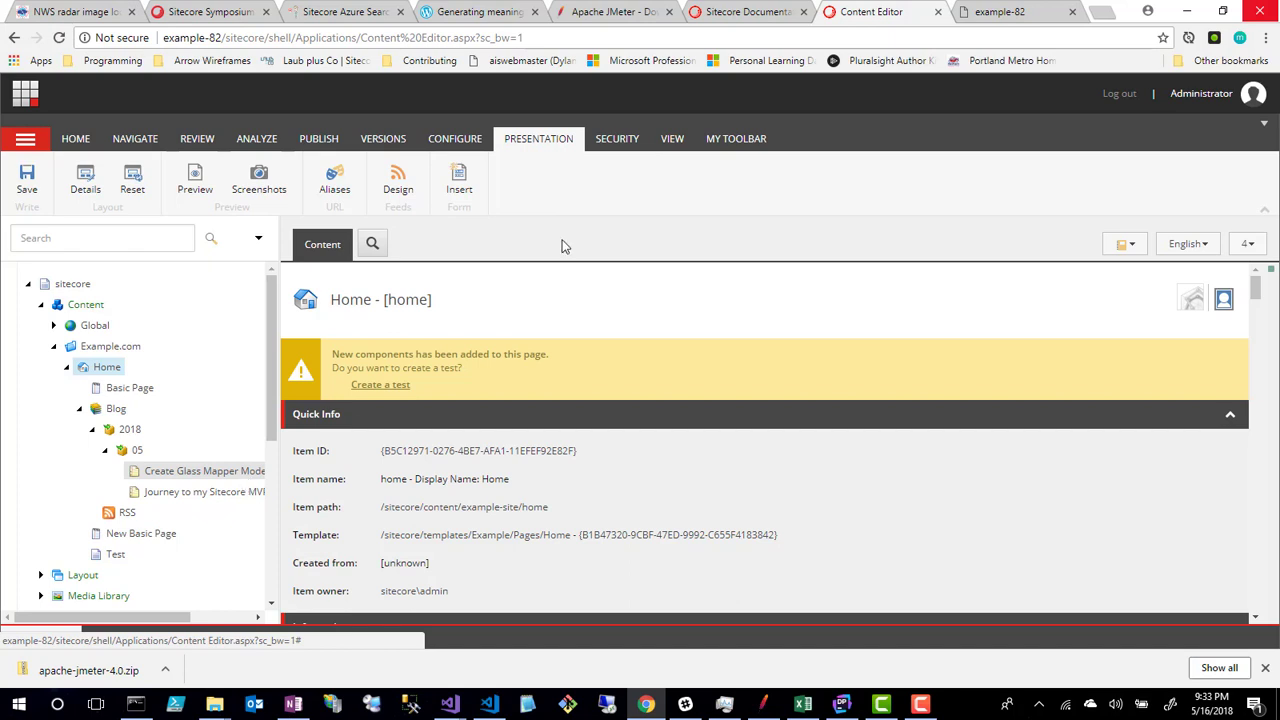
{"action": "left_click", "coordinate": [1010, 12]}
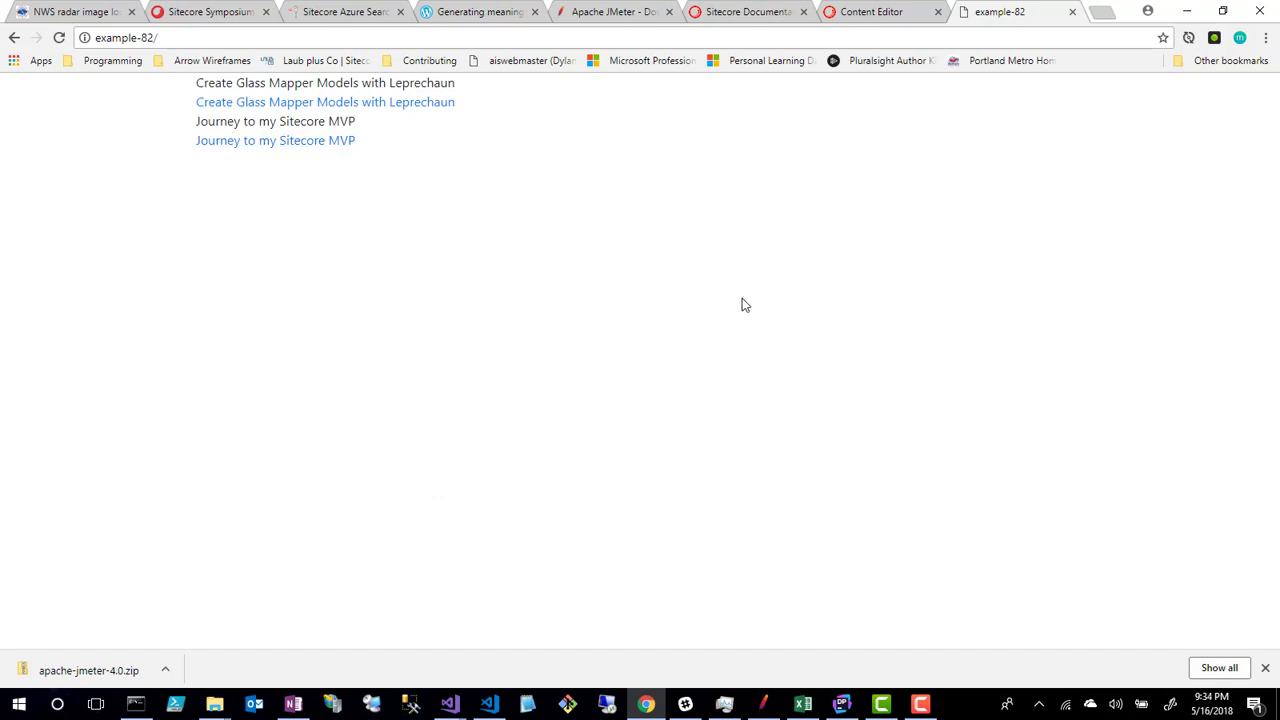
{"action": "left_click", "coordinate": [890, 14]}
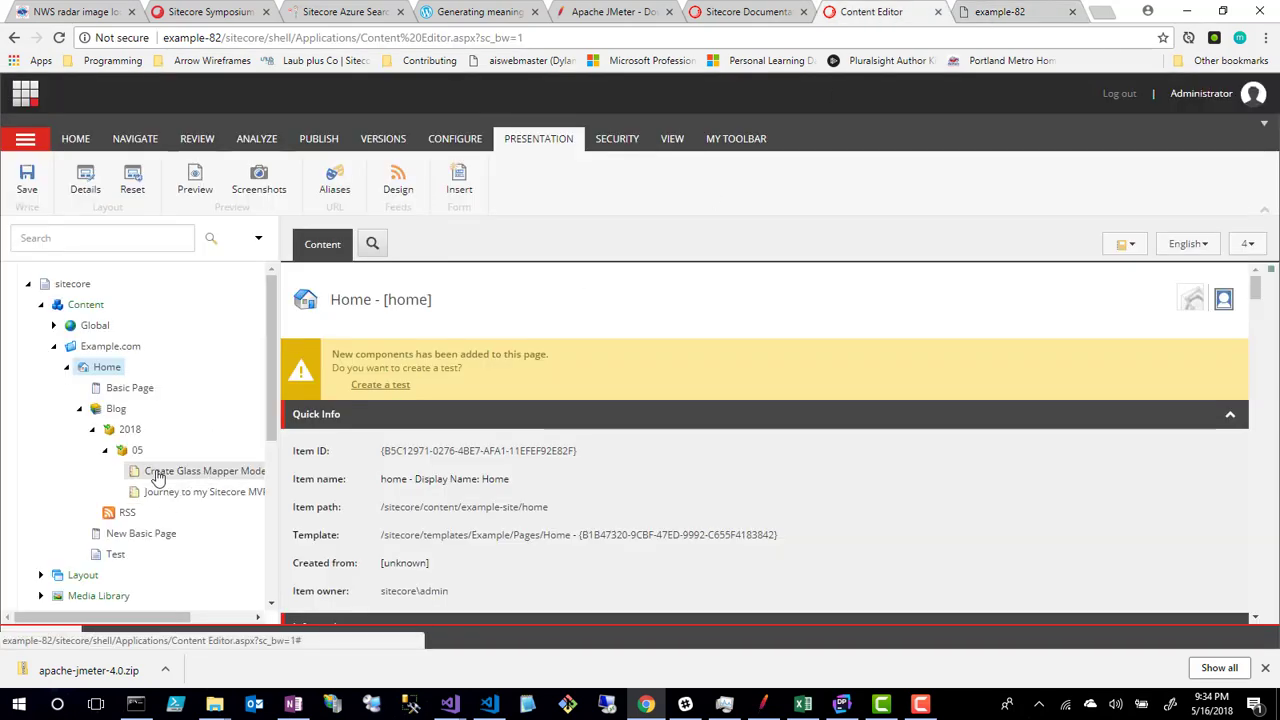
Associate the Page goal with the Create Glass Mapper Models with Leprechaun article and save the item.
{"action": "left_click", "coordinate": [199, 474]}
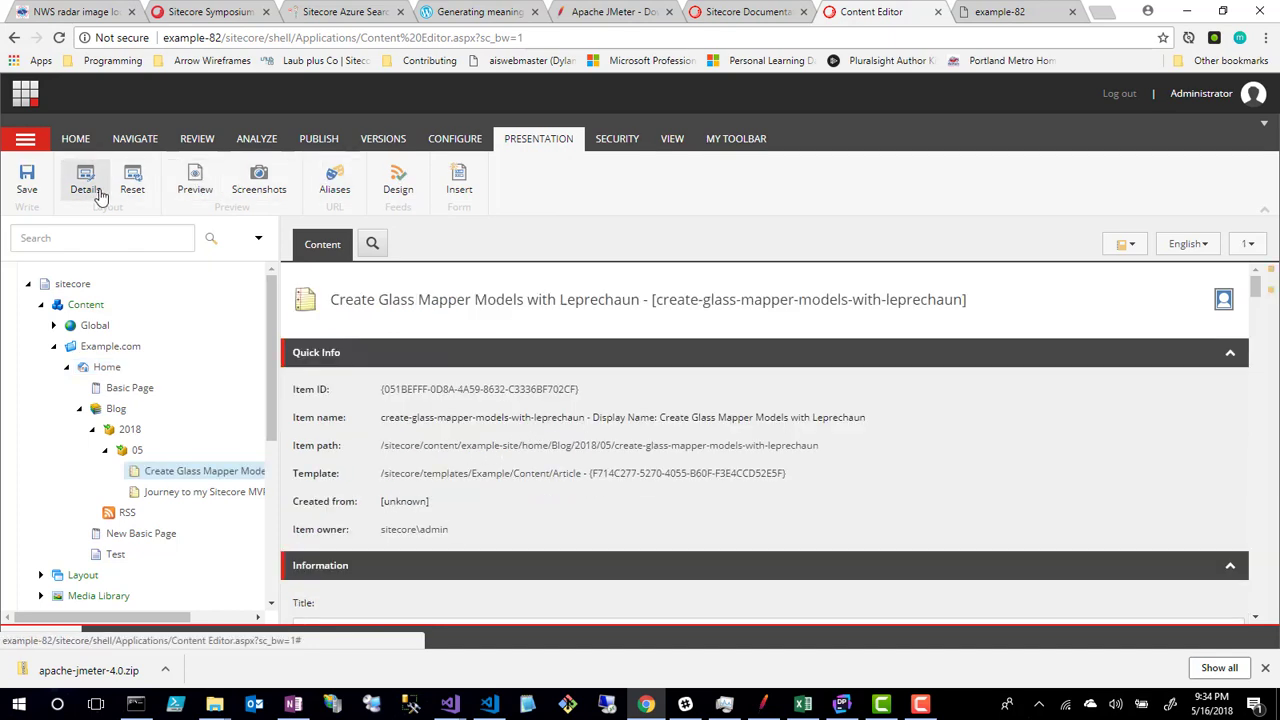
{"action": "left_click", "coordinate": [197, 139]}
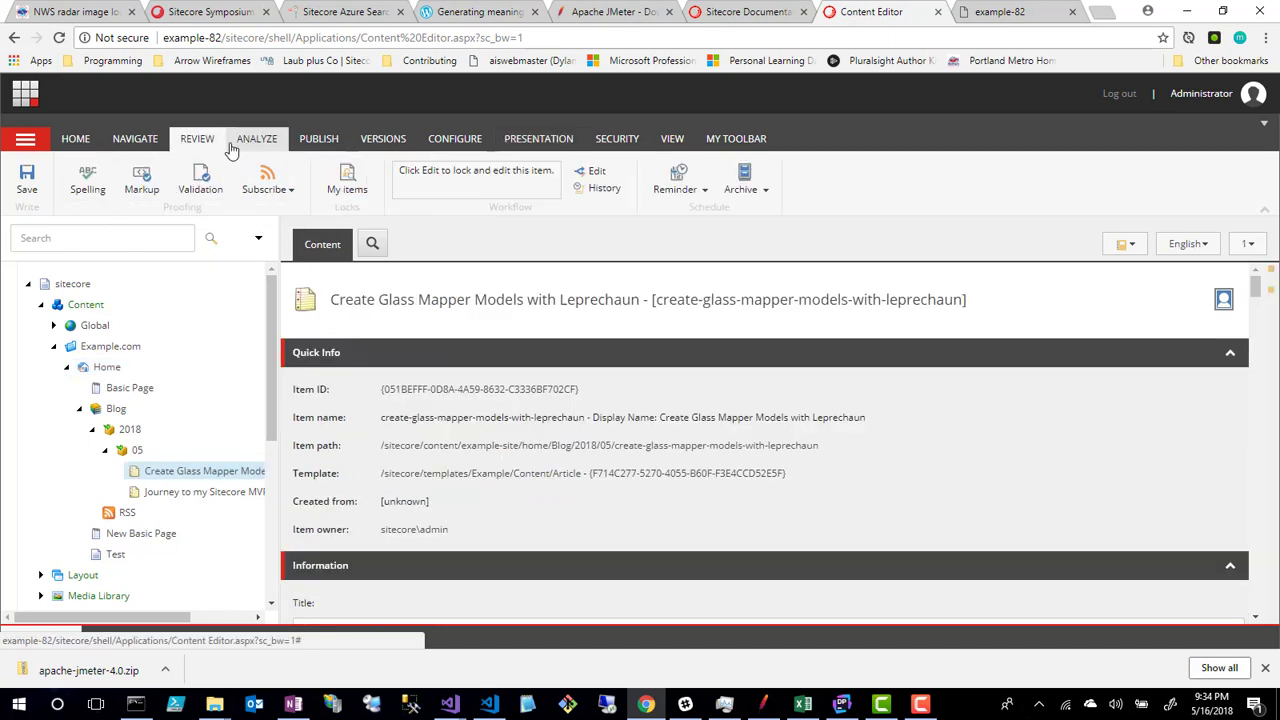
{"action": "left_click", "coordinate": [252, 140]}
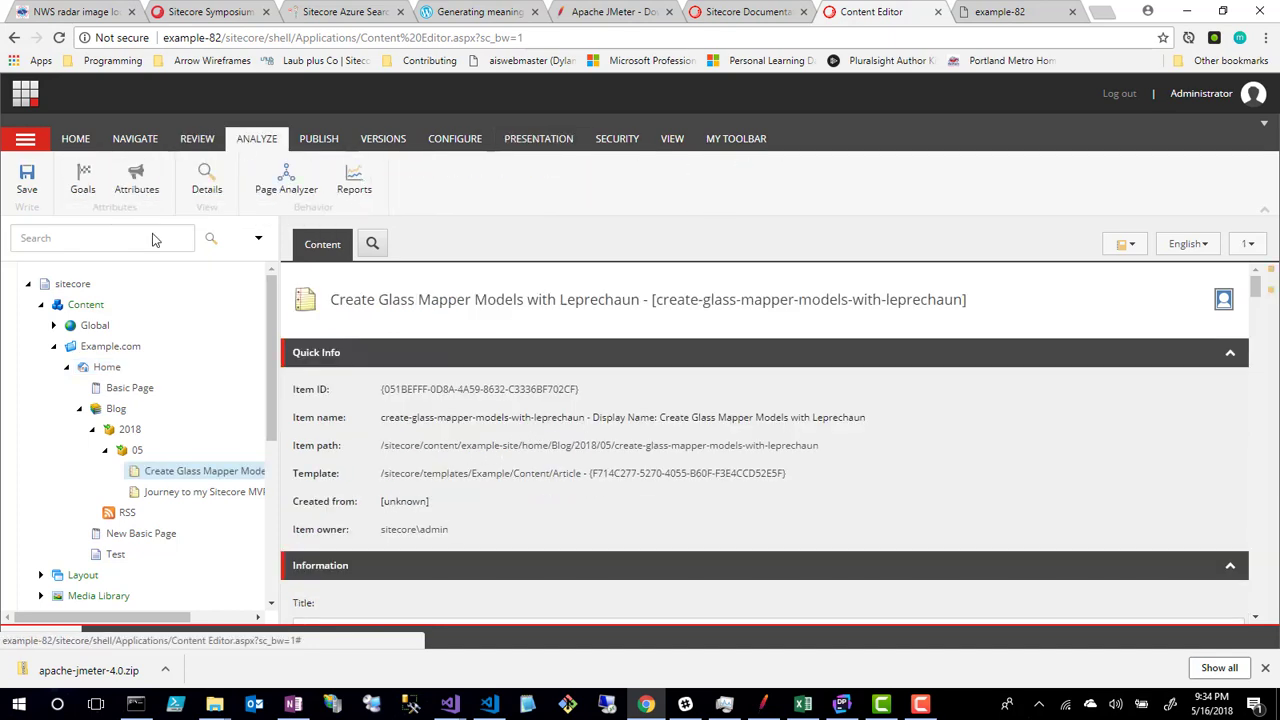
{"action": "left_click", "coordinate": [84, 180]}
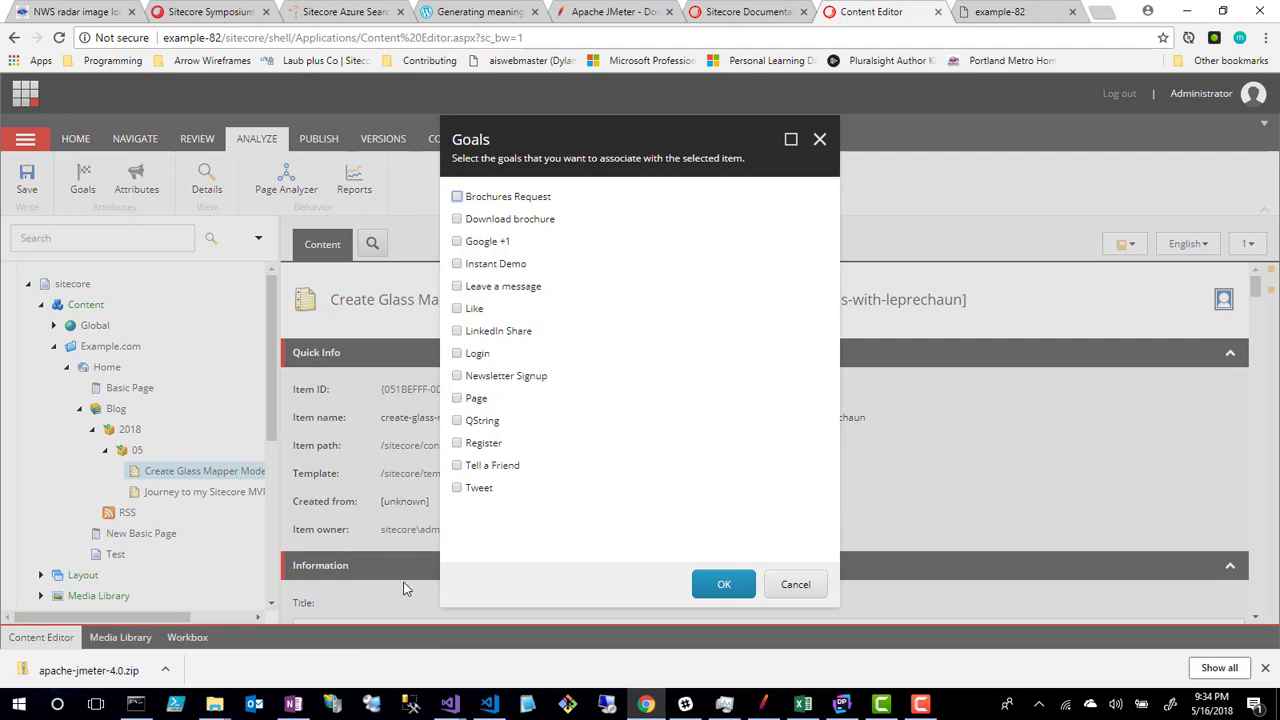
{"action": "left_click", "coordinate": [457, 399]}
{"action": "left_click", "coordinate": [718, 594]}
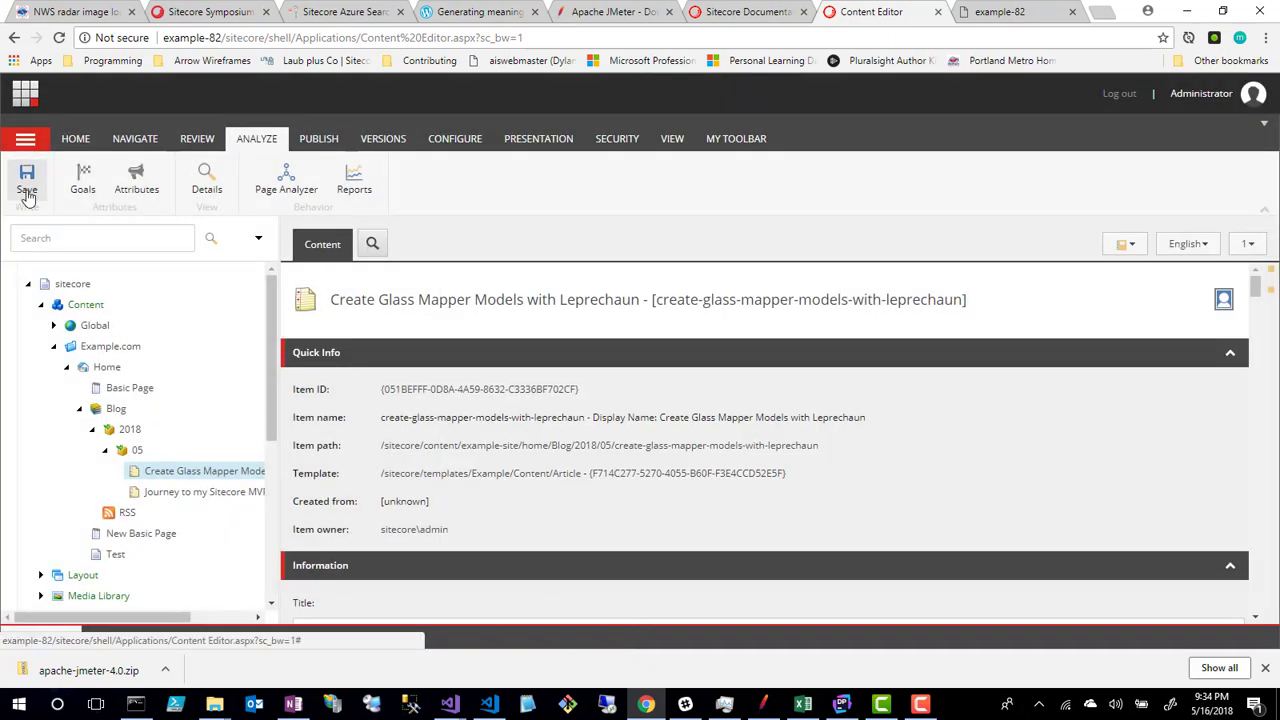
{"action": "left_click", "coordinate": [27, 193]}
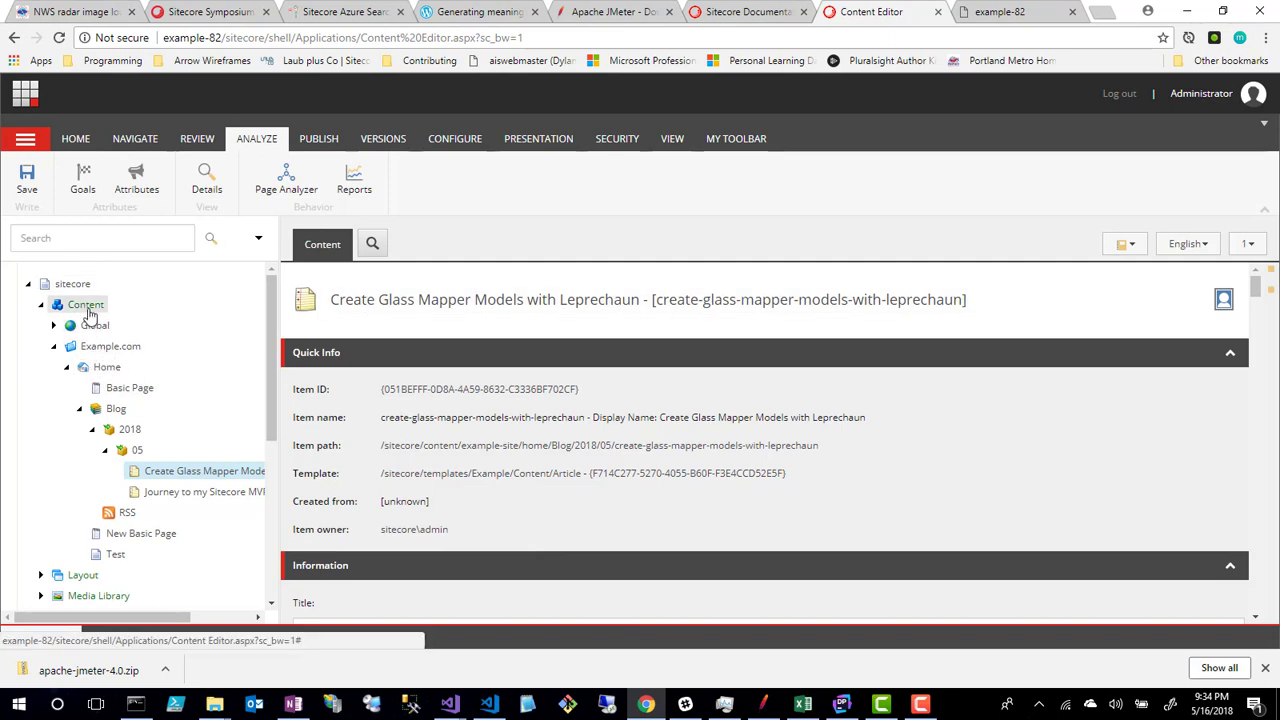
Publish the site with Smart publish in English to the Preview (web) target and close the publishing dialog.
{"action": "left_click", "coordinate": [322, 140]}
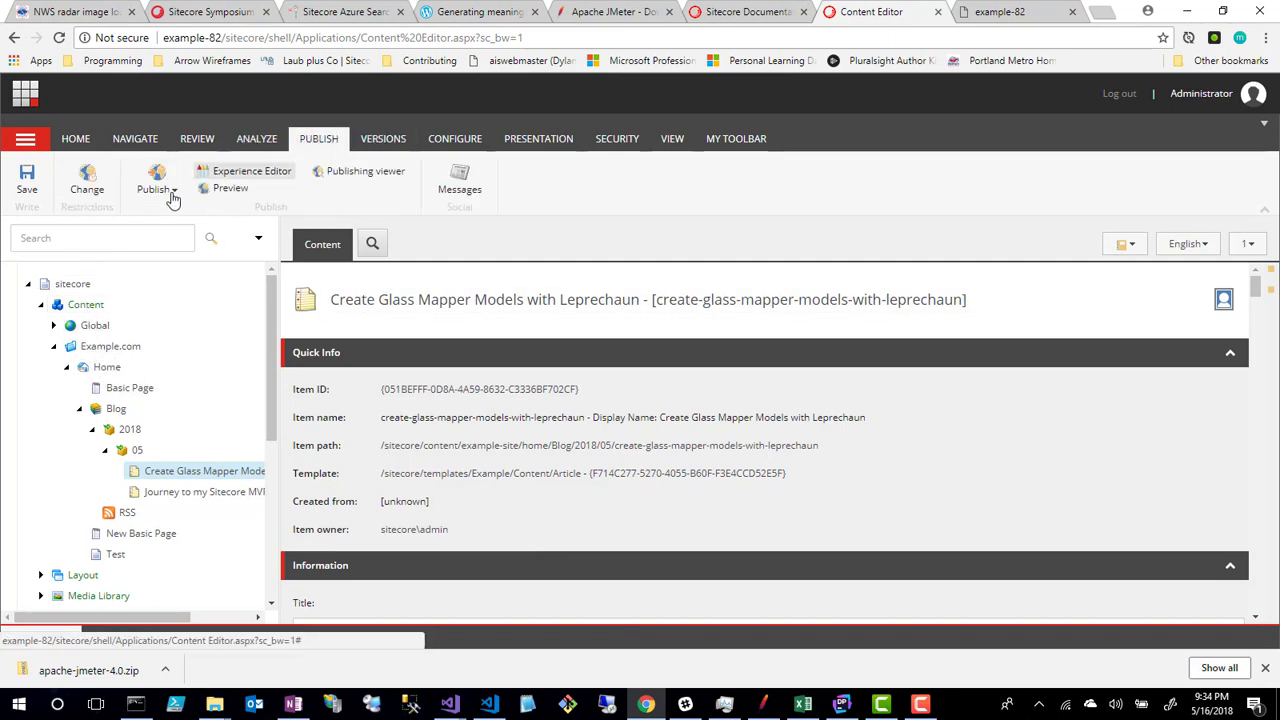
{"action": "left_click", "coordinate": [172, 199]}
{"action": "left_click", "coordinate": [182, 208]}
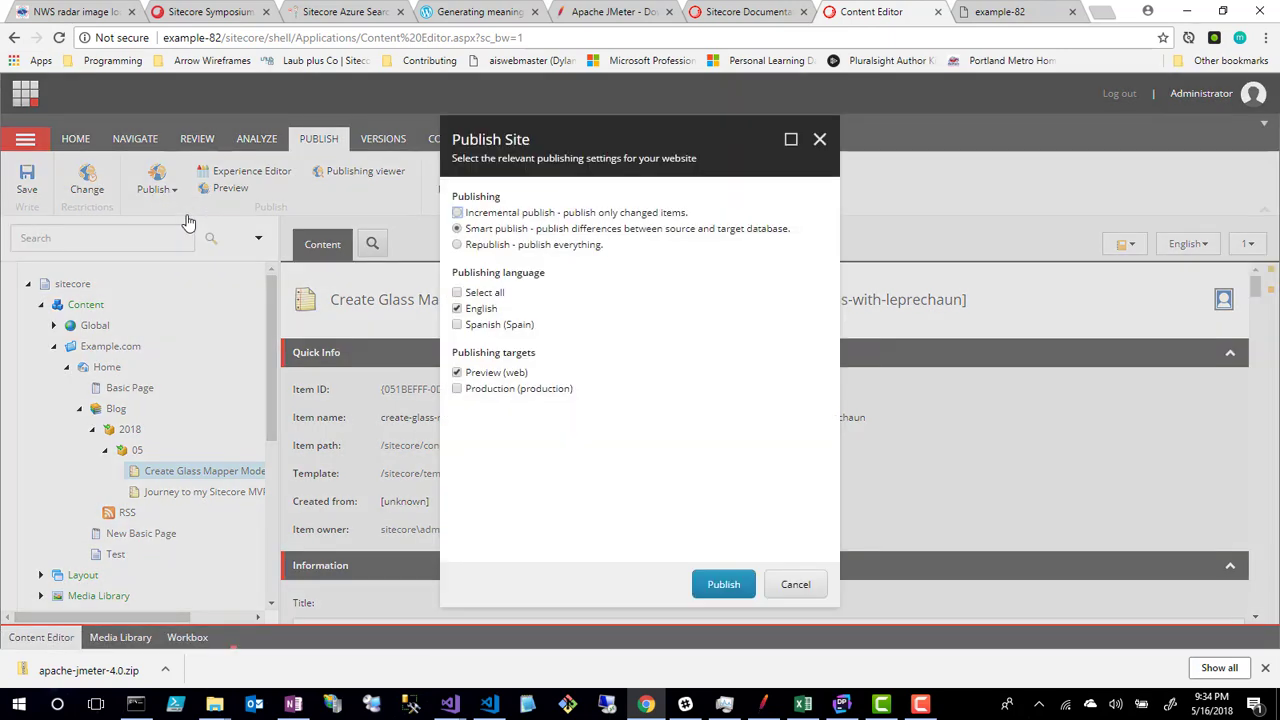
{"action": "left_click", "coordinate": [716, 586]}
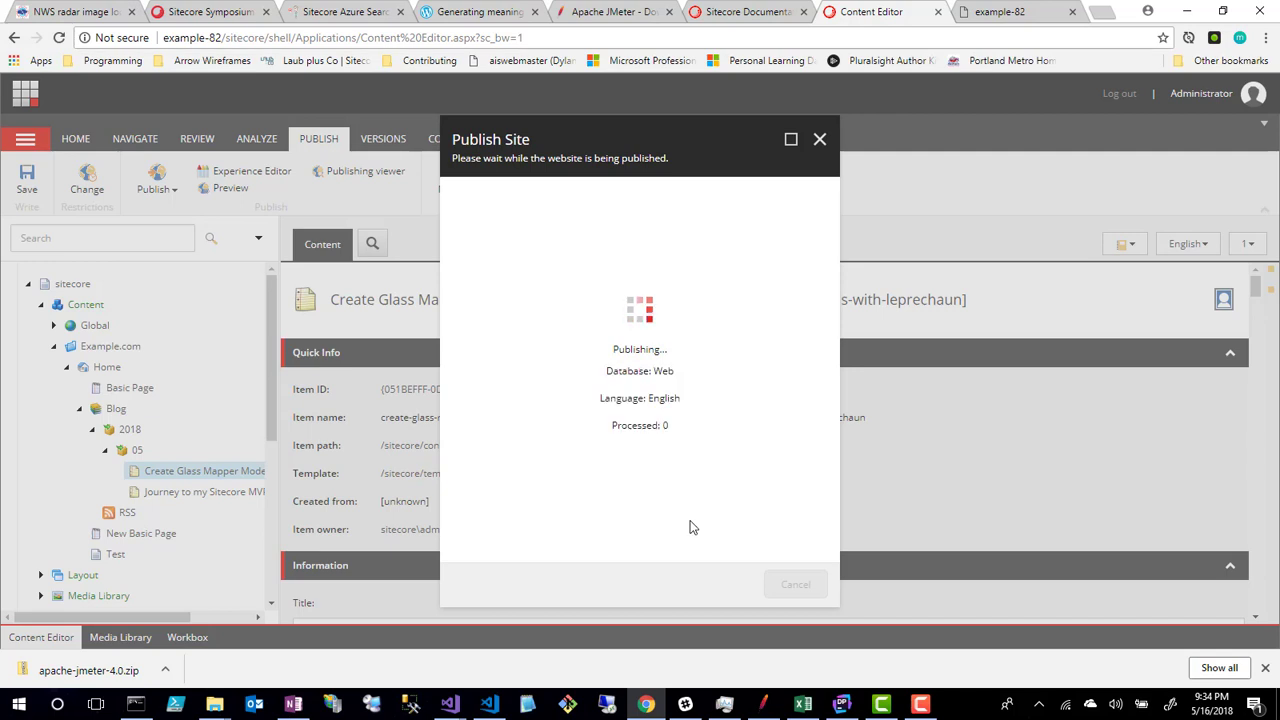
{"action": "left_click", "coordinate": [810, 585]}
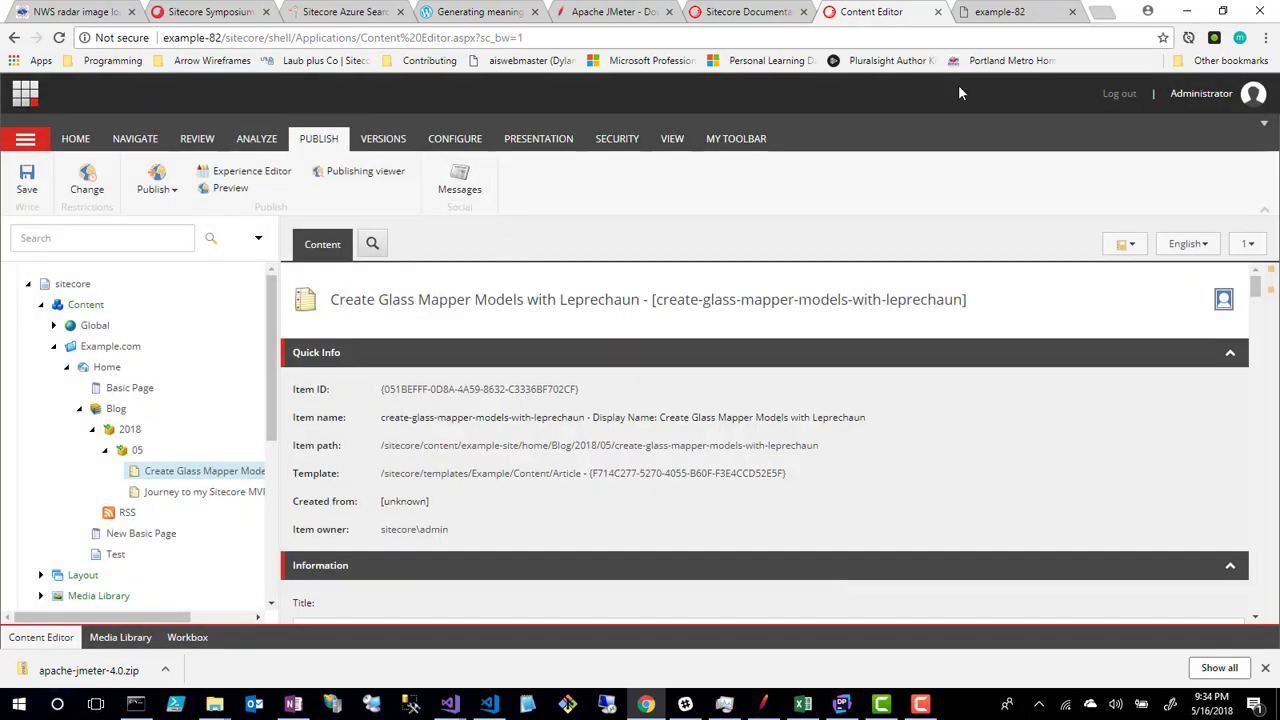
Reload the example-82 home page to check the published articles without any goal triggered.
{"action": "left_click", "coordinate": [1008, 14]}
{"action": "left_click", "coordinate": [222, 36]}
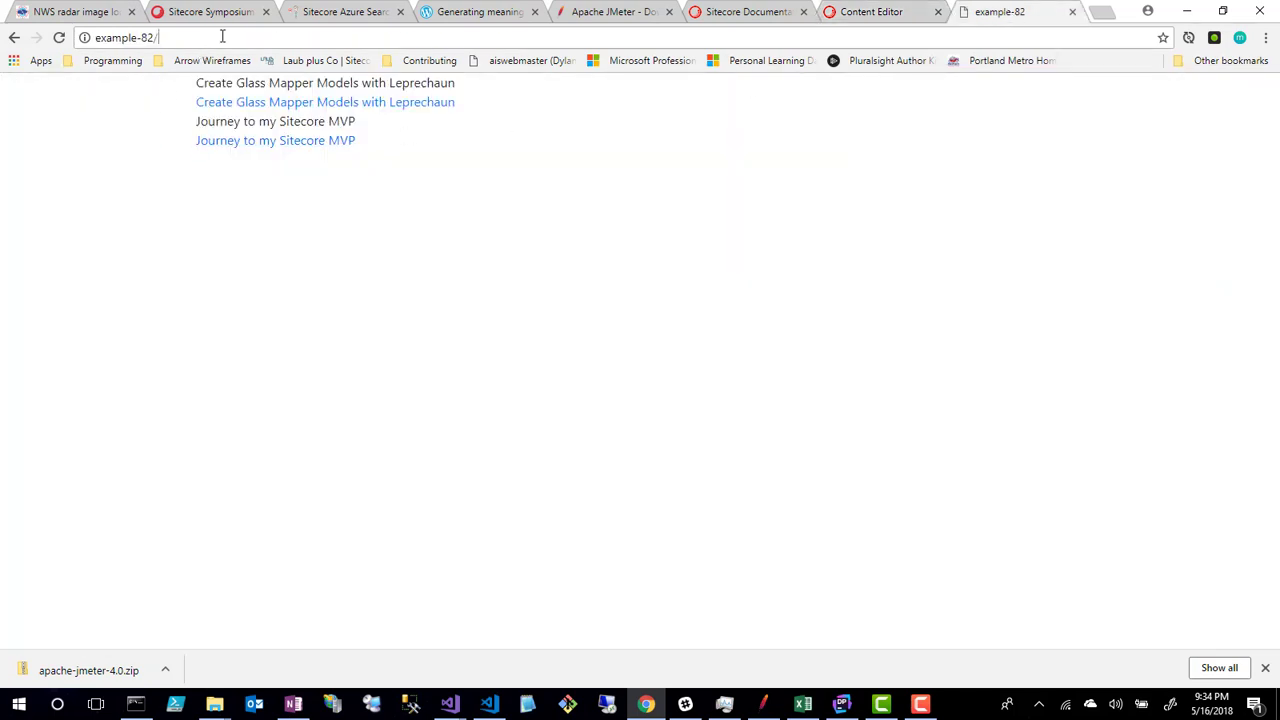
{"action": "key", "text": "Return"}
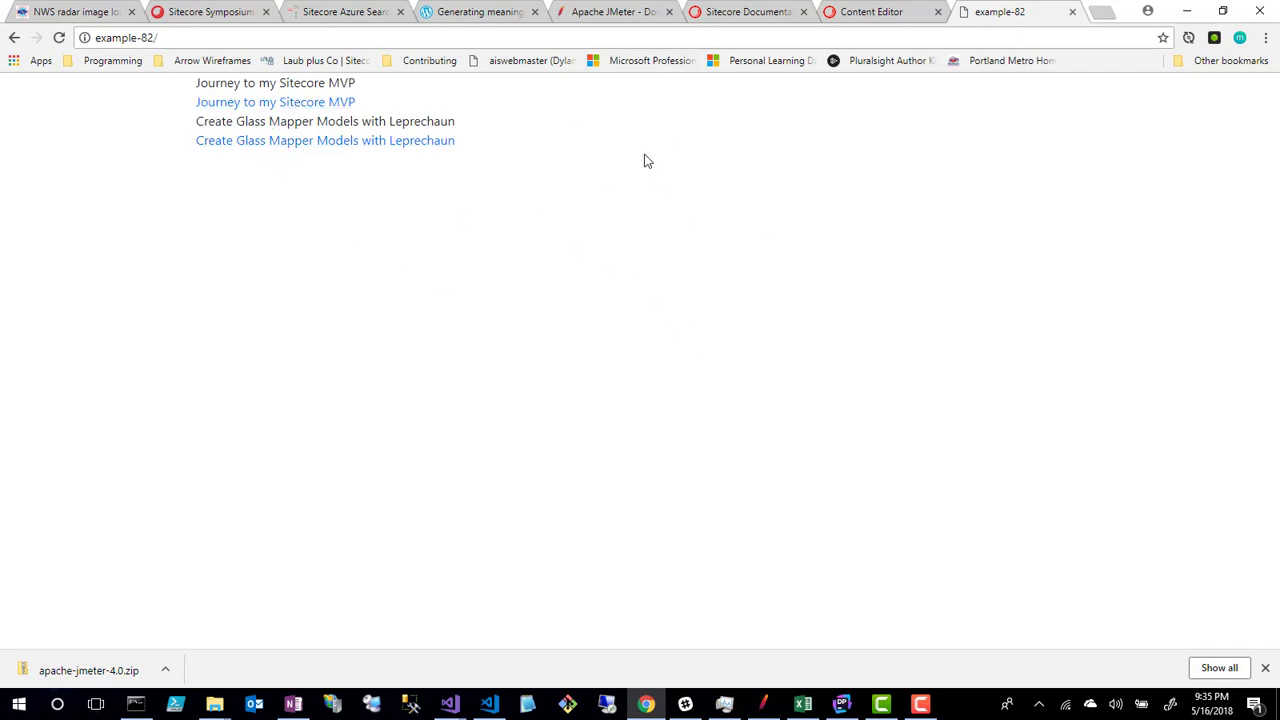
Load the example-82 home page with an empty goal-tracking query string, ?sc_trk=.
{"action": "left_click", "coordinate": [196, 37]}
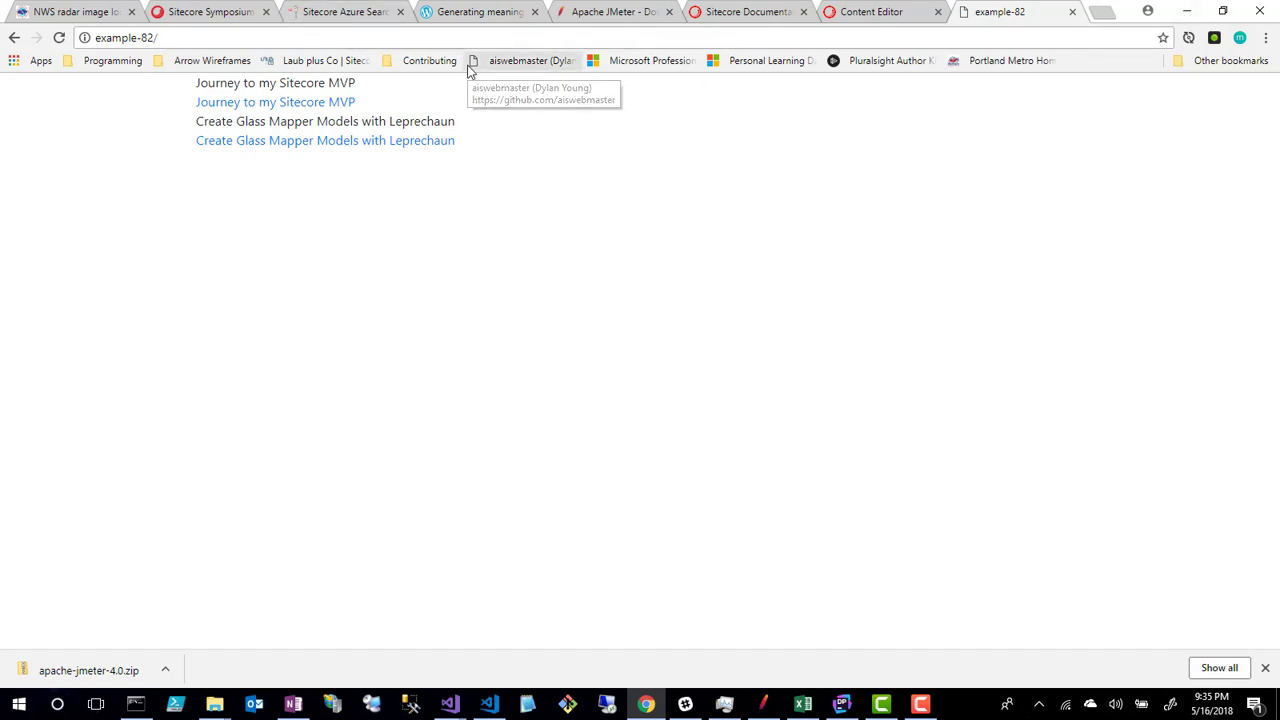
{"action": "type", "text": "?sc"}
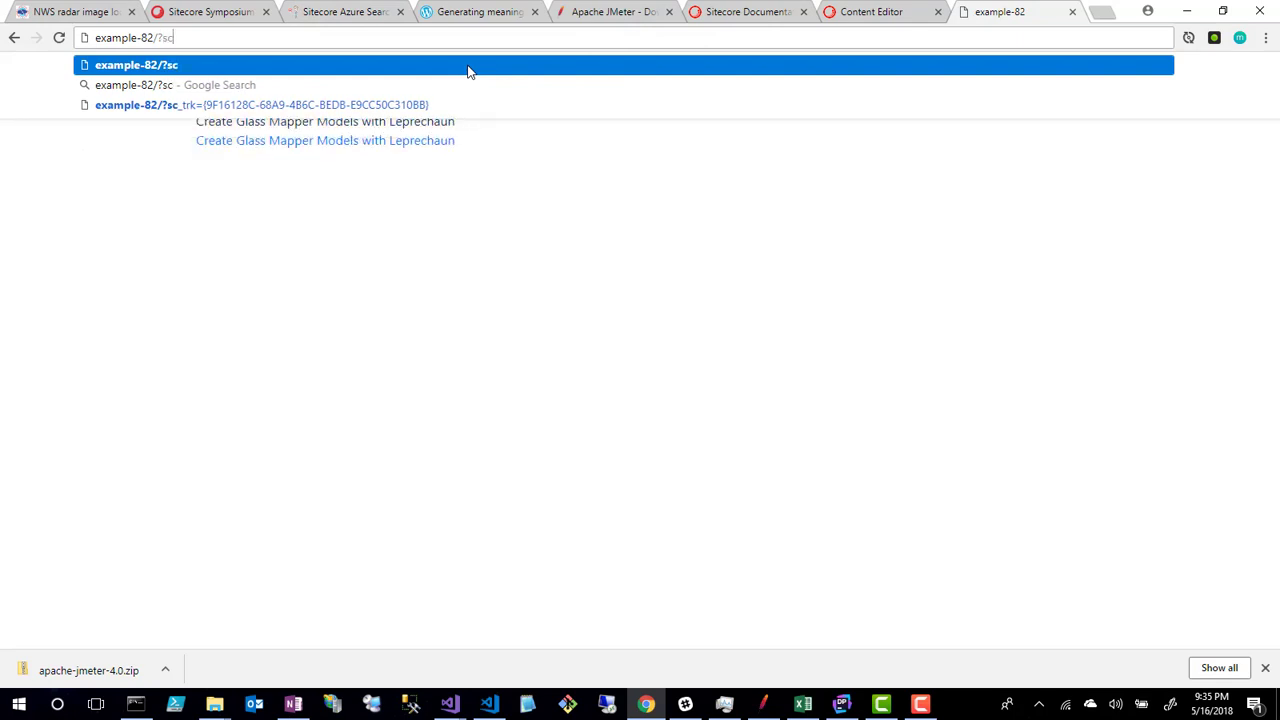
{"action": "type", "text": "+tr"}
{"action": "key", "text": "BackSpace"}
{"action": "key", "text": "BackSpace"}
{"action": "key", "text": "BackSpace"}
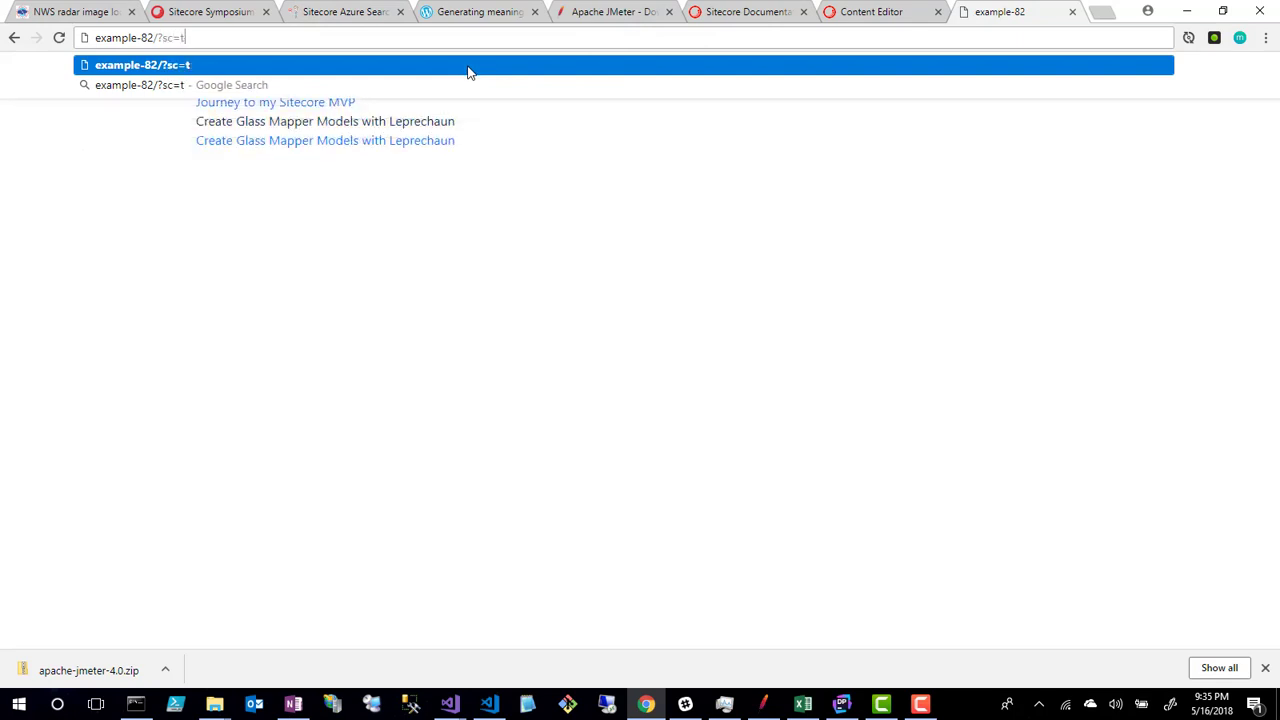
{"action": "type", "text": "_tr"}
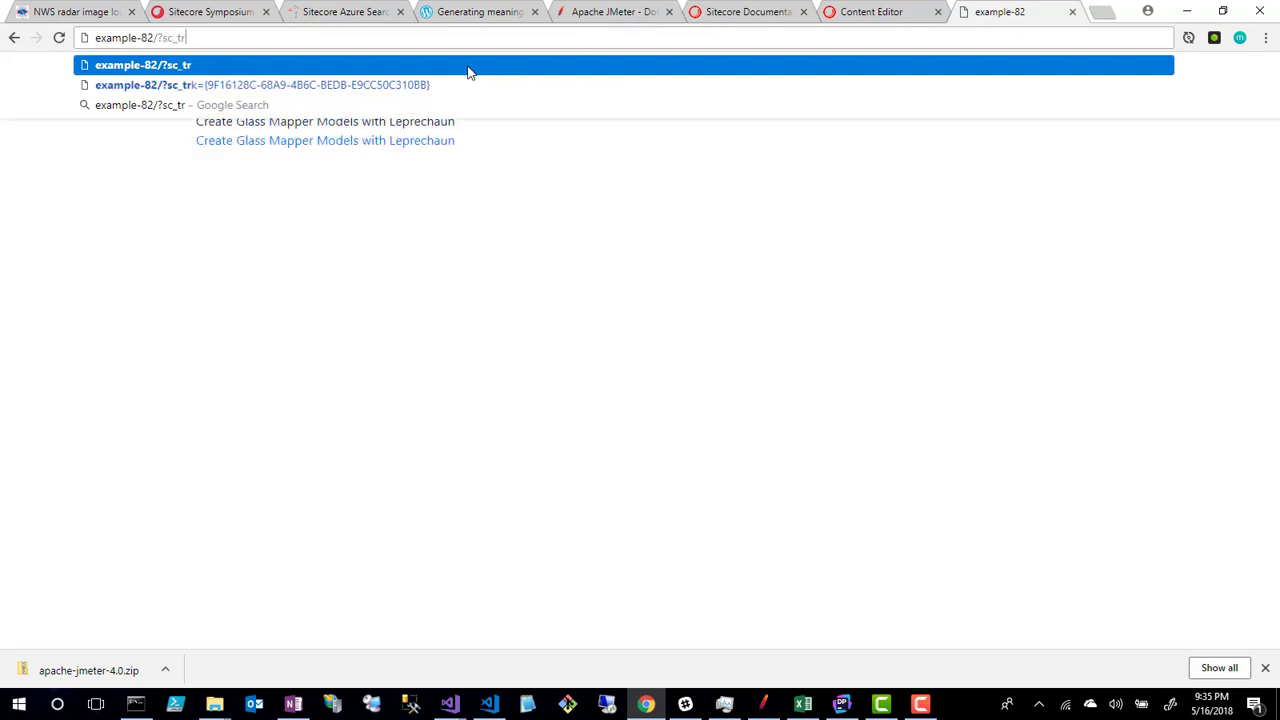
{"action": "type", "text": "k="}
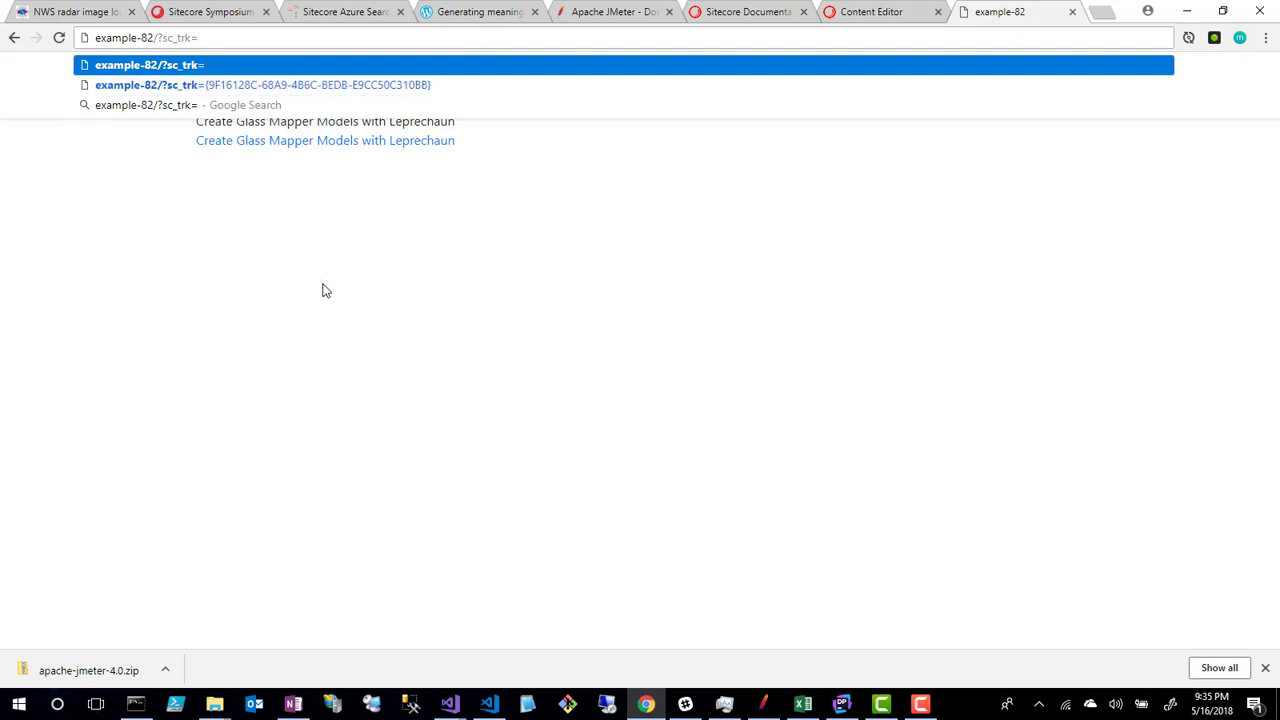
{"action": "key", "text": "Return"}
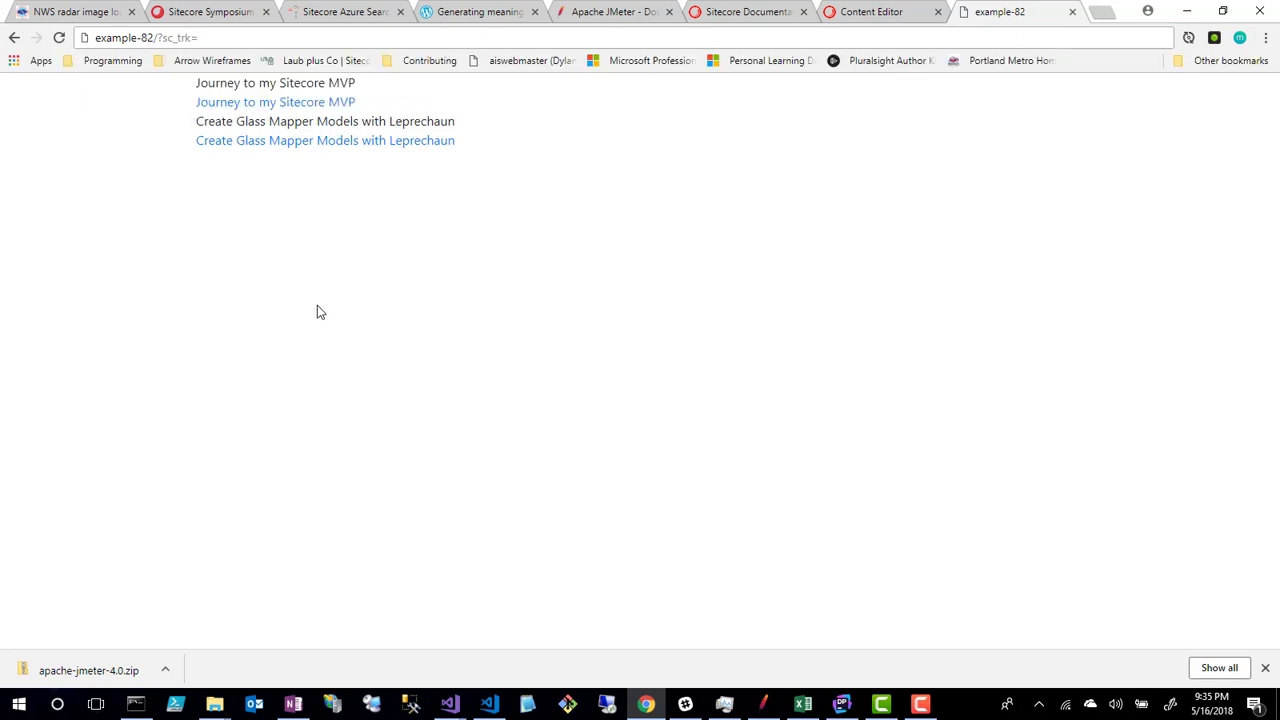
Copy the item ID of the QString goal under System/Marketing Control Panel/Goals in the Content Editor.
{"action": "left_click", "coordinate": [870, 14]}
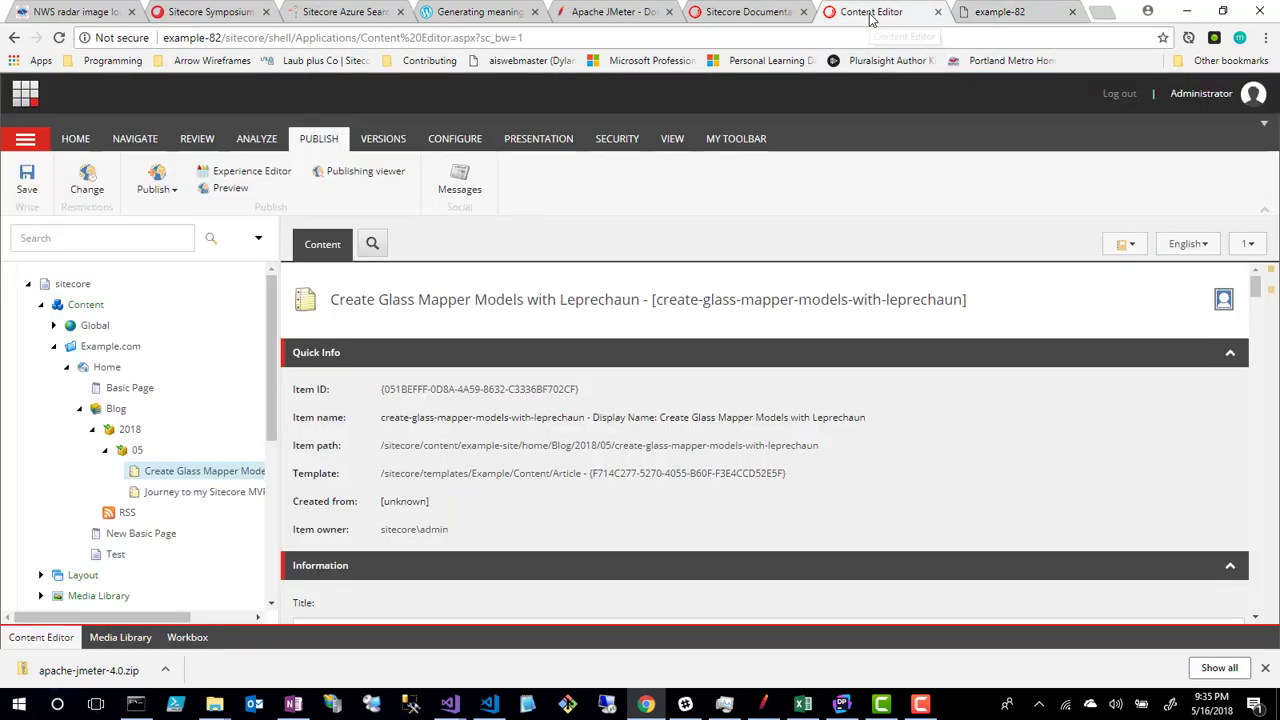
{"action": "scroll", "coordinate": [90, 447], "scroll_direction": "down", "scroll_amount": 3}
{"action": "scroll", "coordinate": [90, 447], "scroll_direction": "down", "scroll_amount": 2}
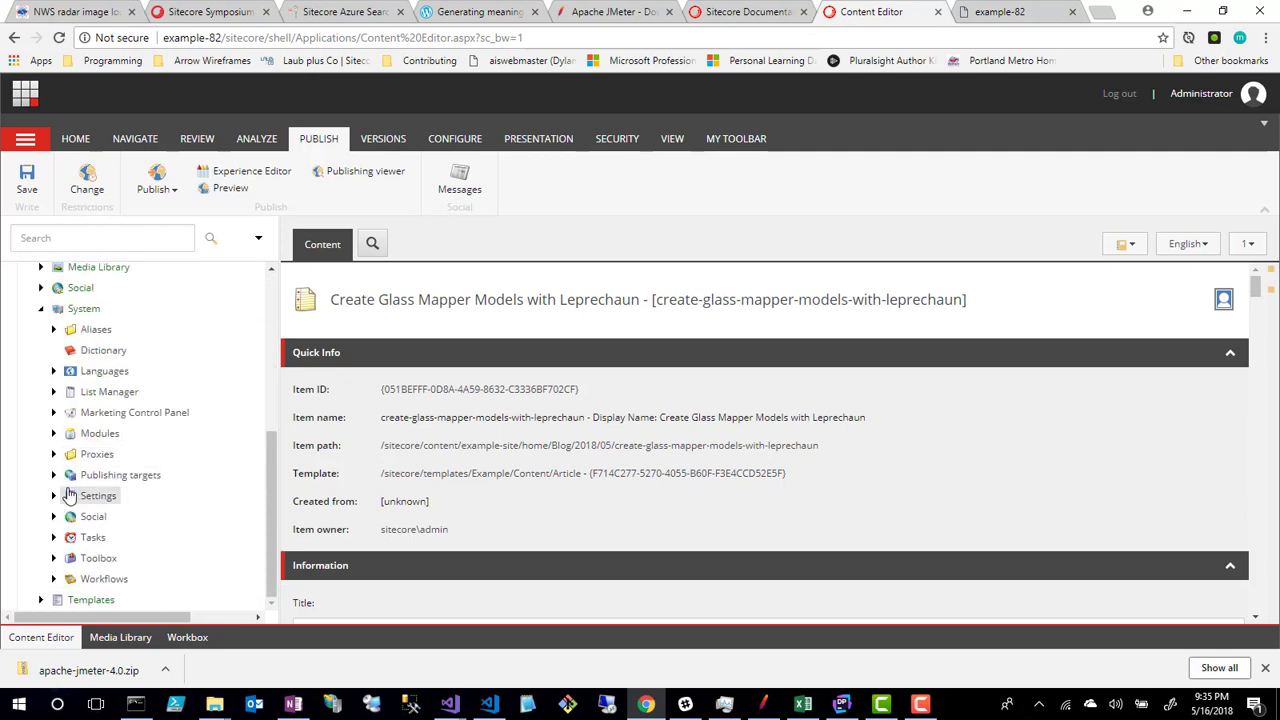
{"action": "scroll", "coordinate": [35, 385], "scroll_direction": "up", "scroll_amount": 1}
{"action": "scroll", "coordinate": [35, 405], "scroll_direction": "down", "scroll_amount": 1}
{"action": "scroll", "coordinate": [31, 408], "scroll_direction": "down", "scroll_amount": 1}
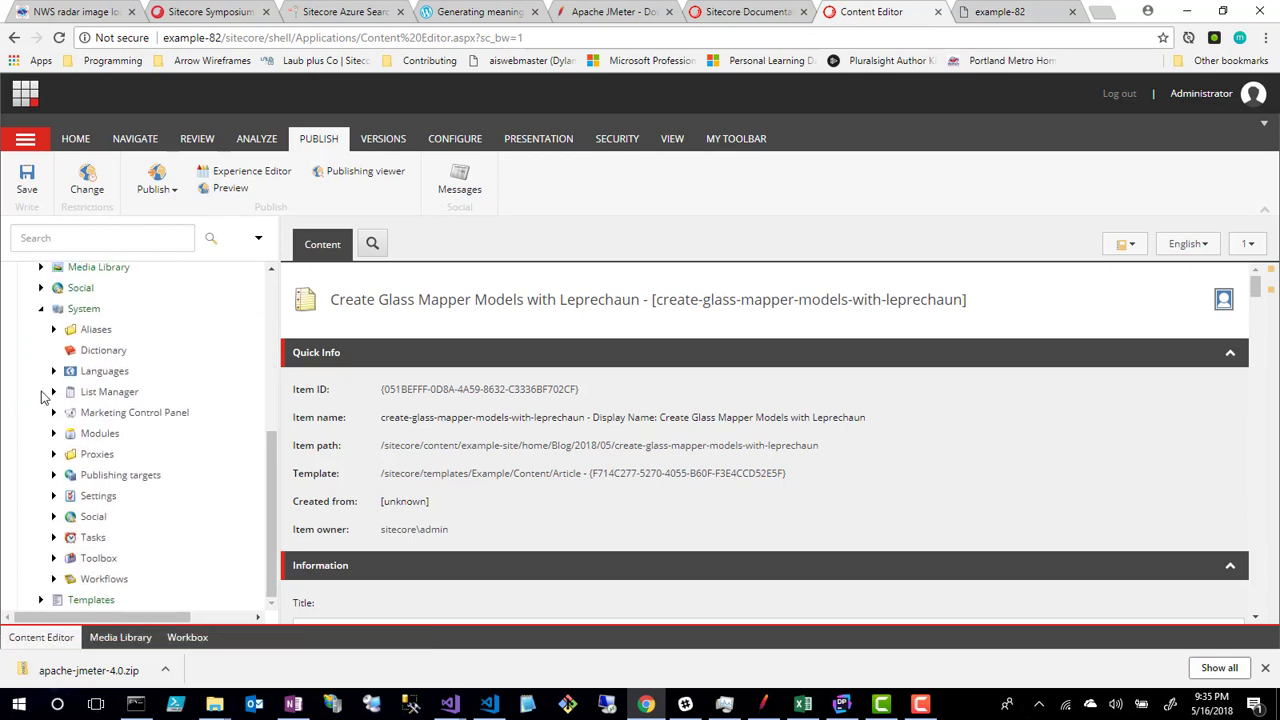
{"action": "left_click", "coordinate": [54, 415]}
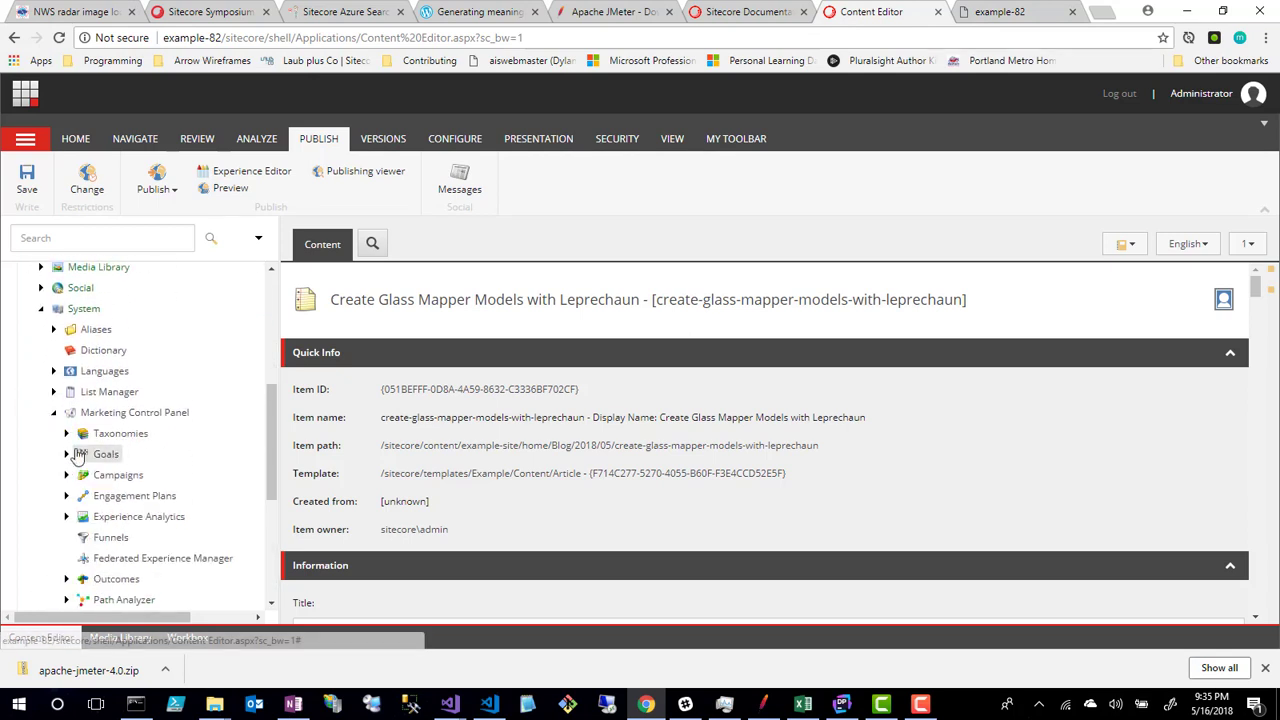
{"action": "left_click", "coordinate": [66, 454]}
{"action": "scroll", "coordinate": [137, 512], "scroll_direction": "down", "scroll_amount": 2}
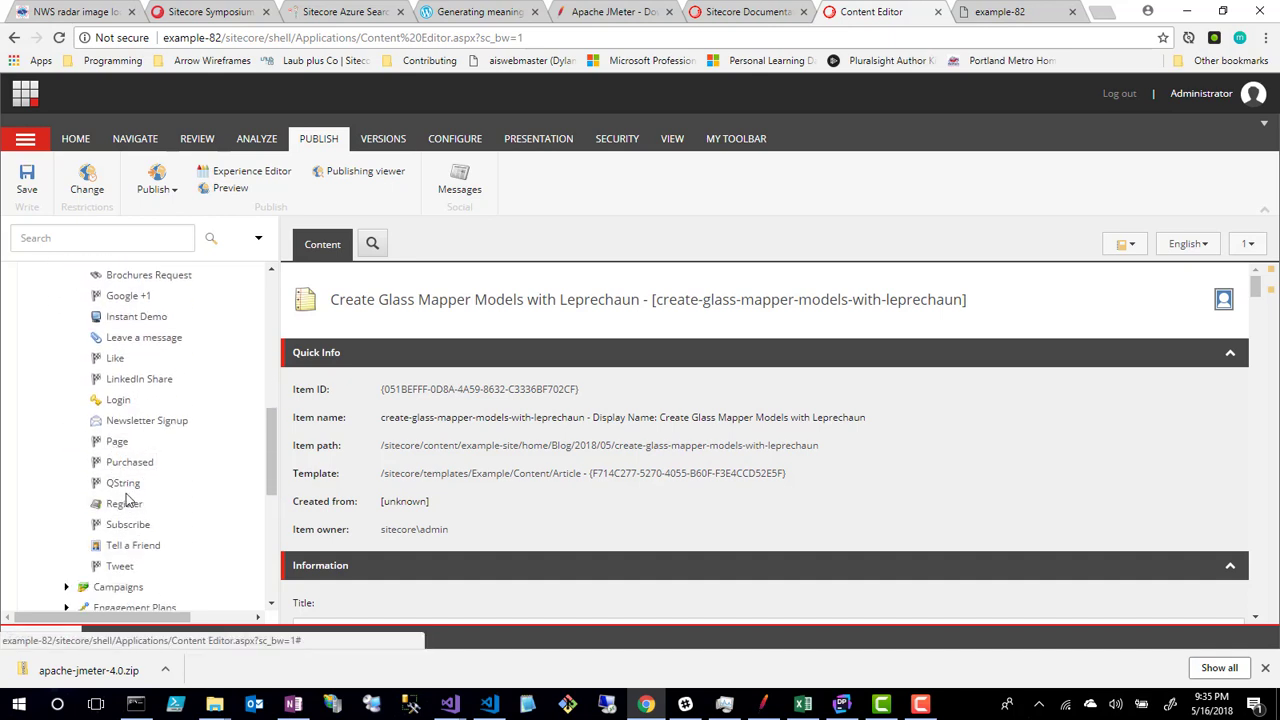
{"action": "left_click", "coordinate": [123, 483]}
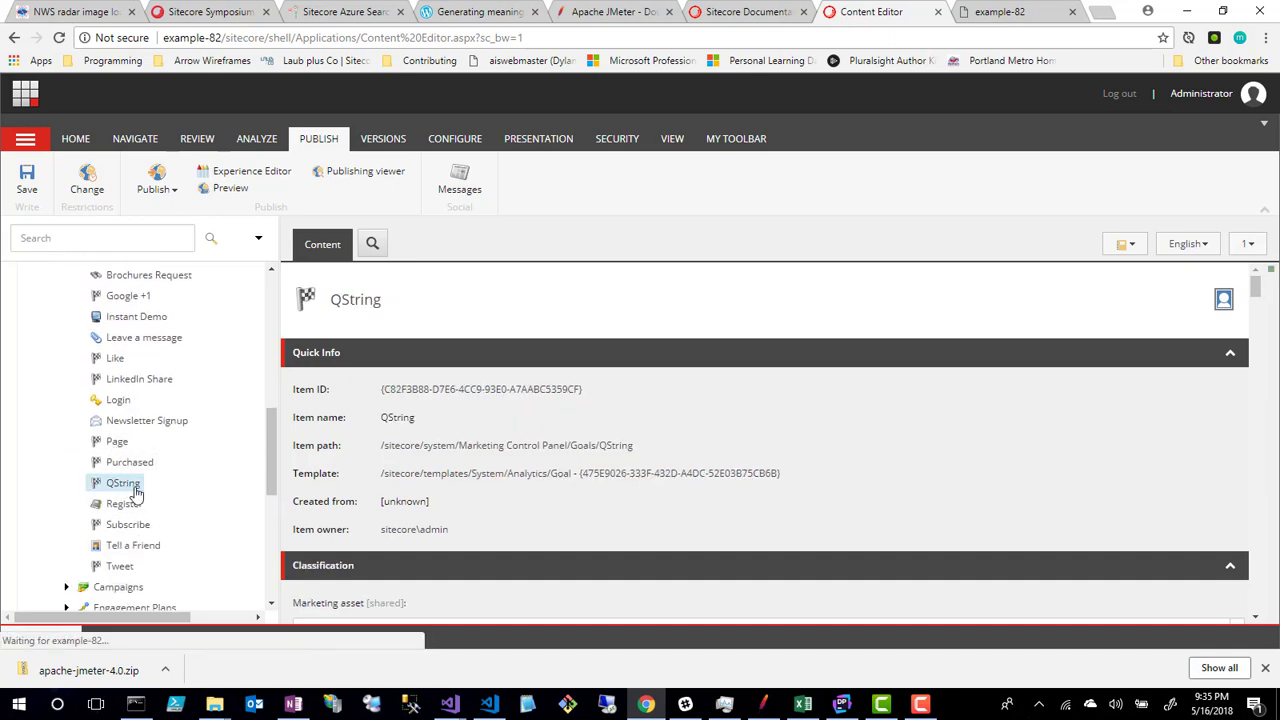
{"action": "triple_click", "coordinate": [457, 390]}
{"action": "key", "text": "ctrl+c"}
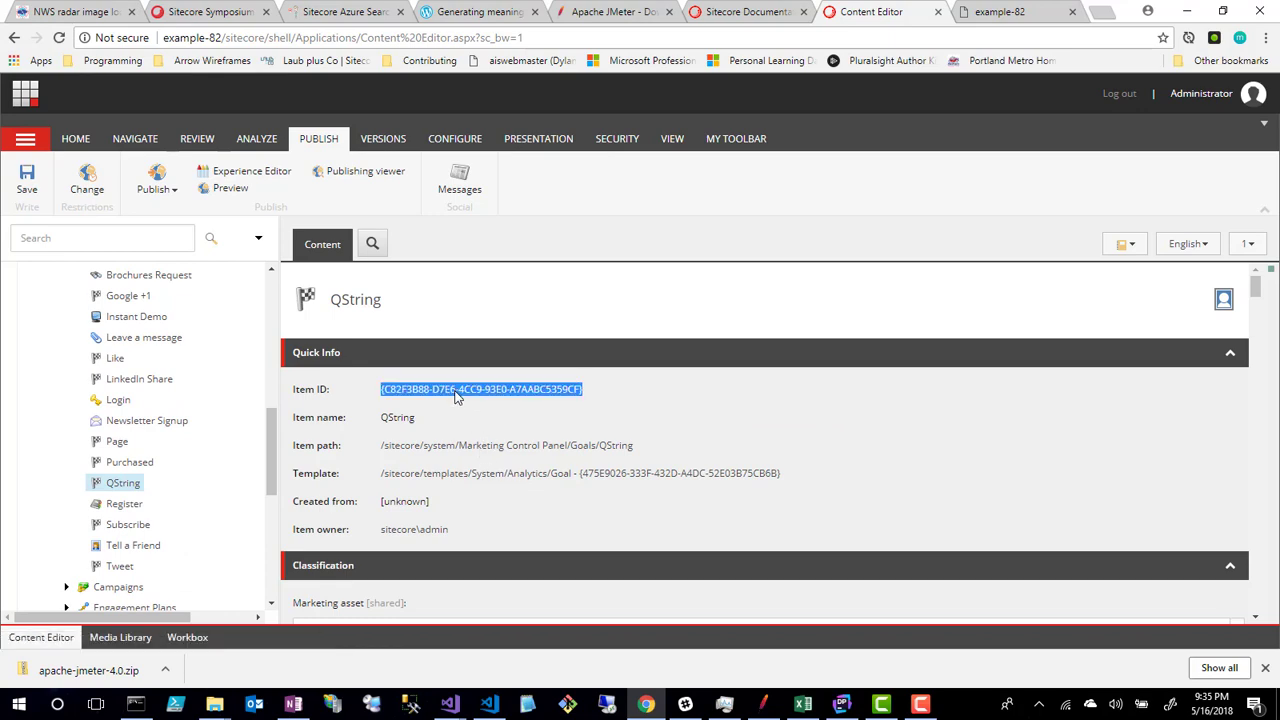
Load the example-82 home page with the copied QString goal ID as the sc_trk value.
{"action": "left_click", "coordinate": [745, 12]}
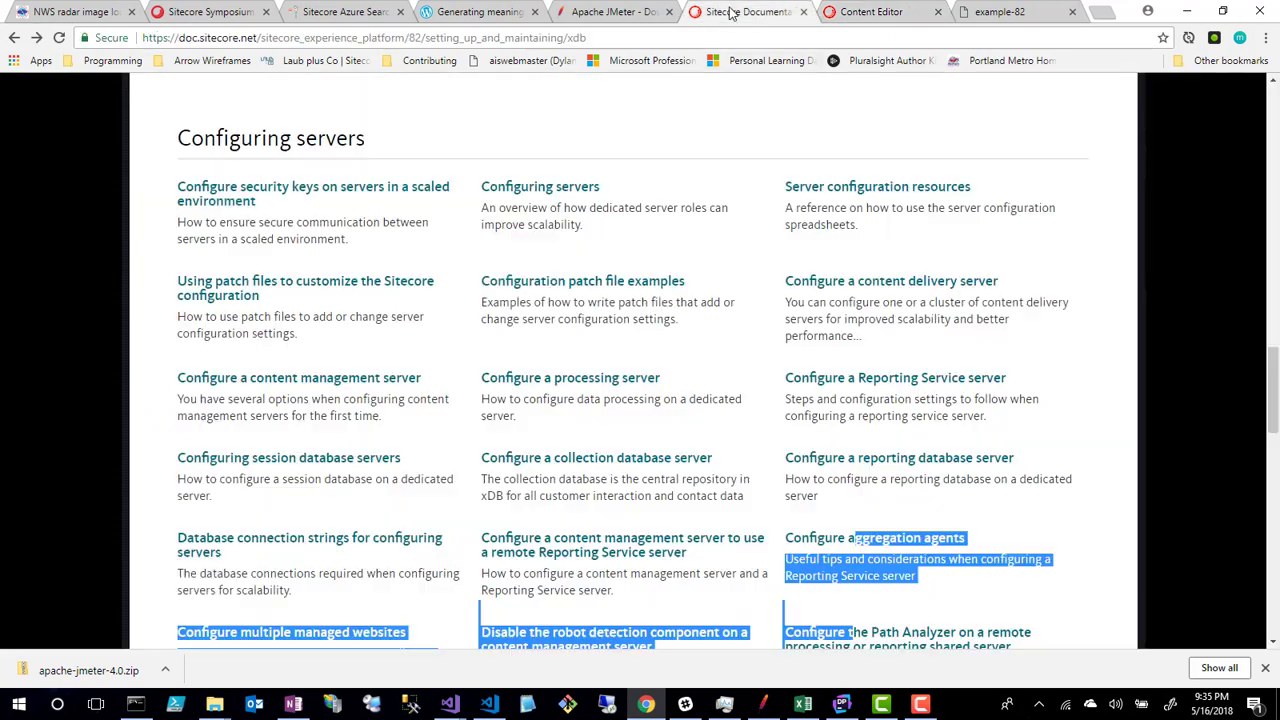
{"action": "left_click", "coordinate": [998, 16]}
{"action": "left_click", "coordinate": [257, 42]}
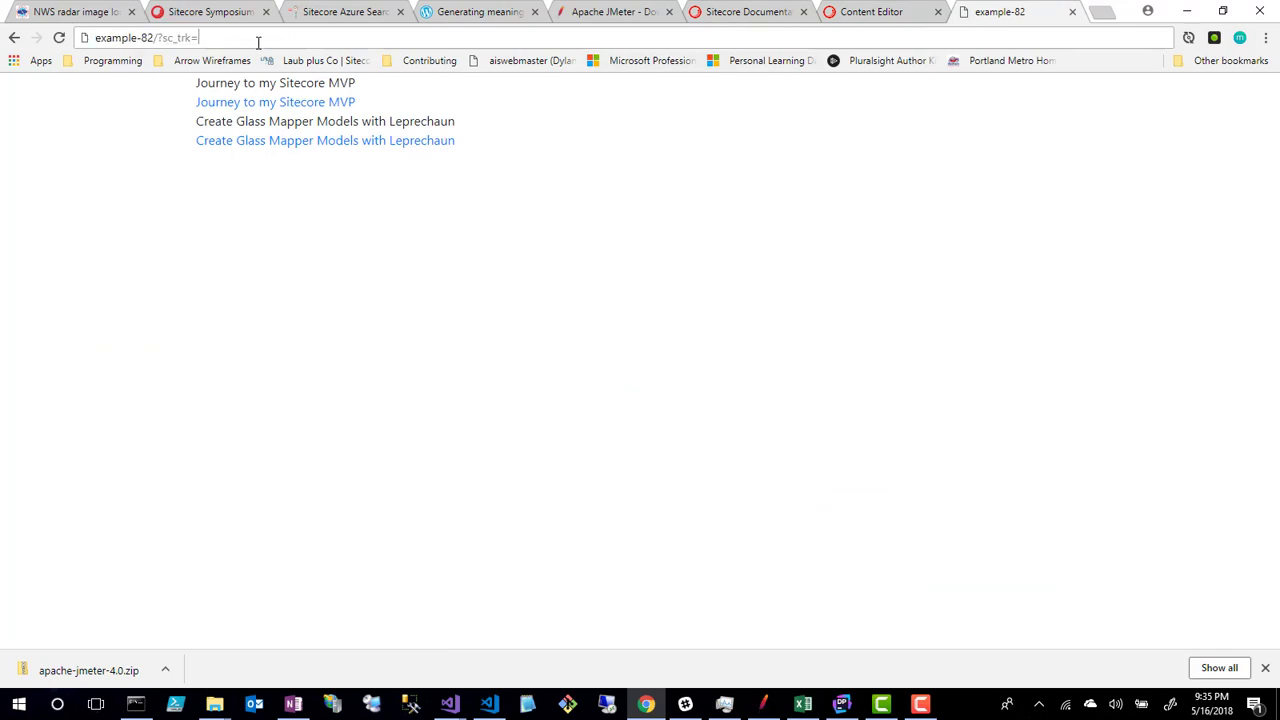
{"action": "key", "text": "ctrl+v"}
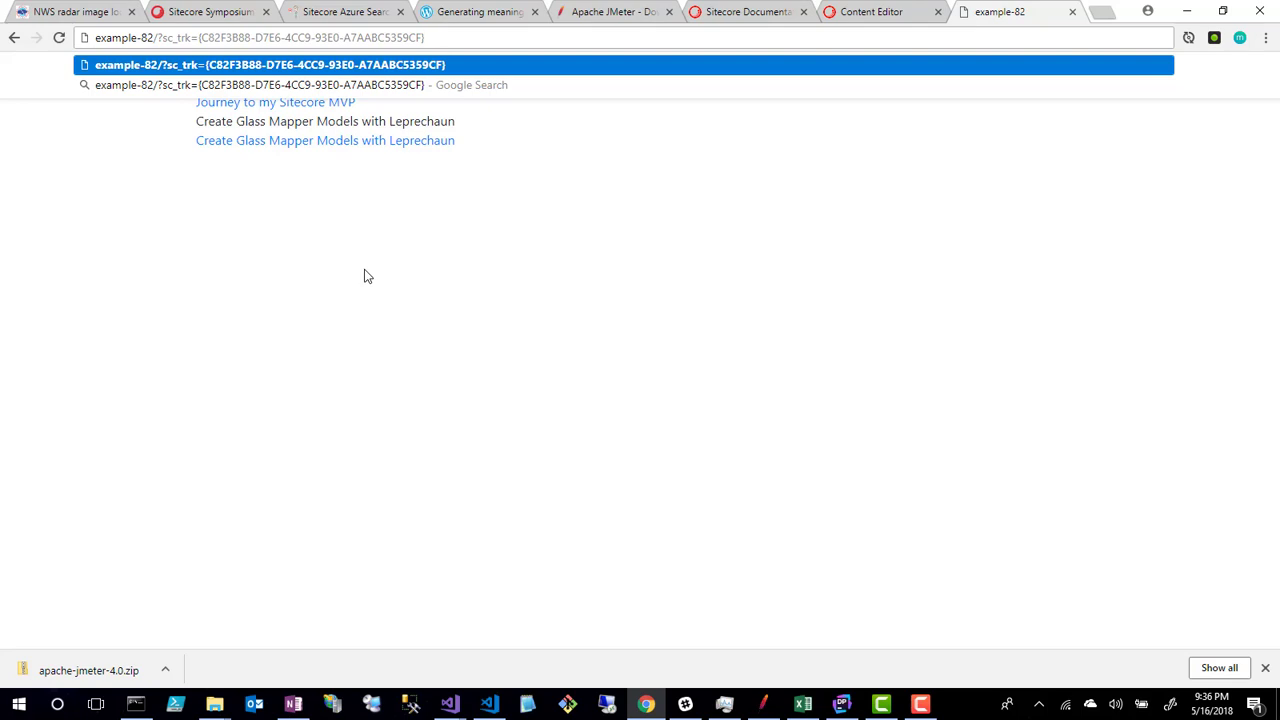
{"action": "key", "text": "Return"}
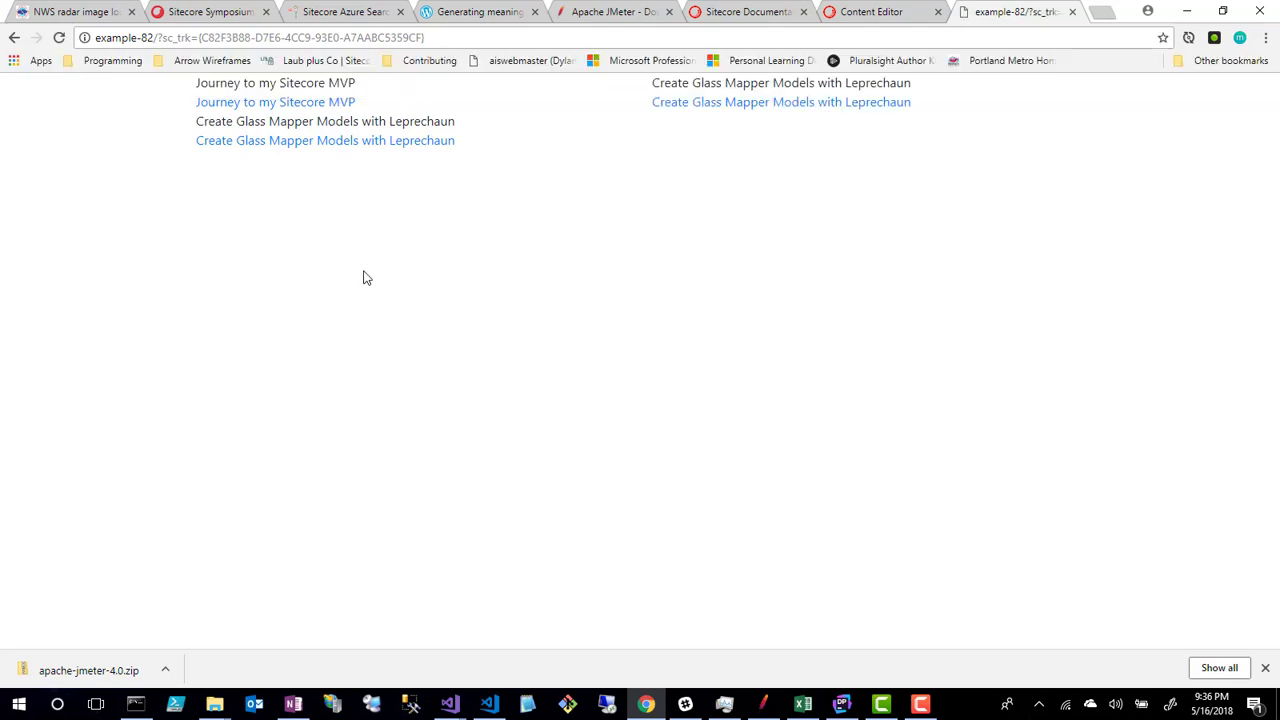
Visit the personalized Create Glass Mapper Models with Leprechaun article to trigger its goal, and return to the plain example-82/ home page.
{"action": "left_click", "coordinate": [729, 105]}
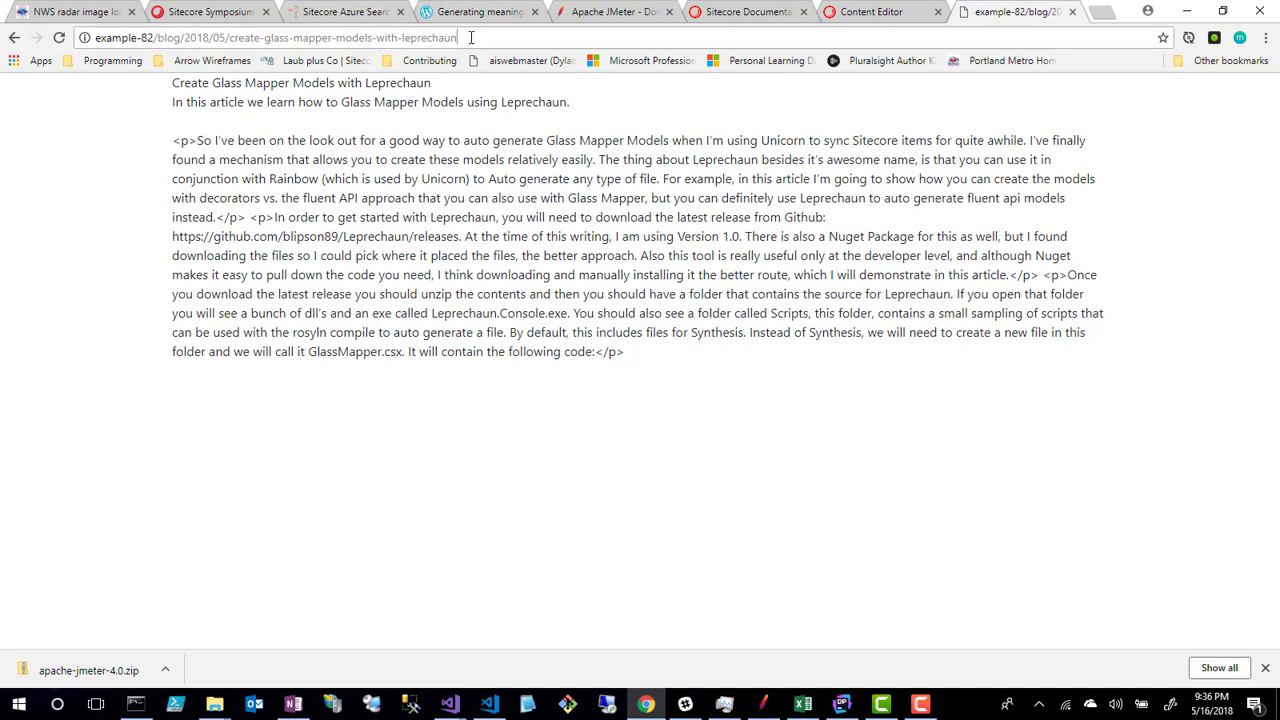
{"action": "double_click", "coordinate": [440, 37]}
{"action": "left_click_drag", "start_coordinate": [440, 37], "coordinate": [158, 37]}
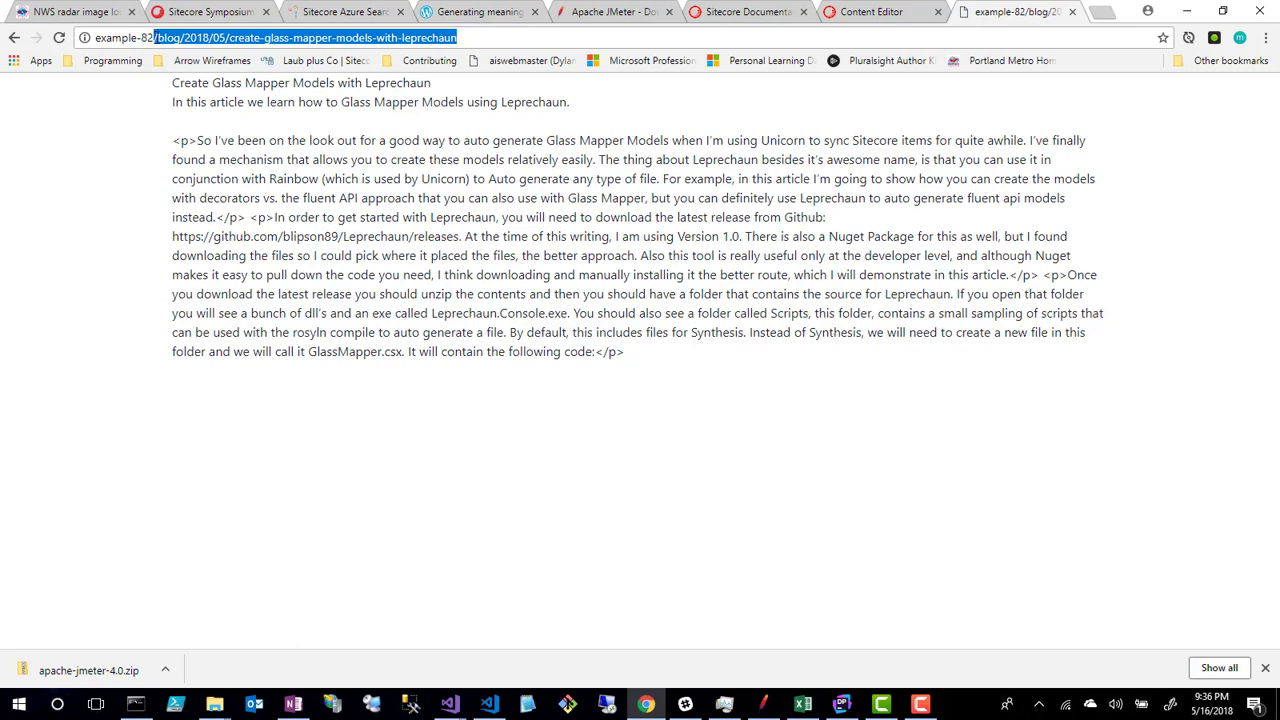
{"action": "key", "text": "BackSpace"}
{"action": "key", "text": "Return"}
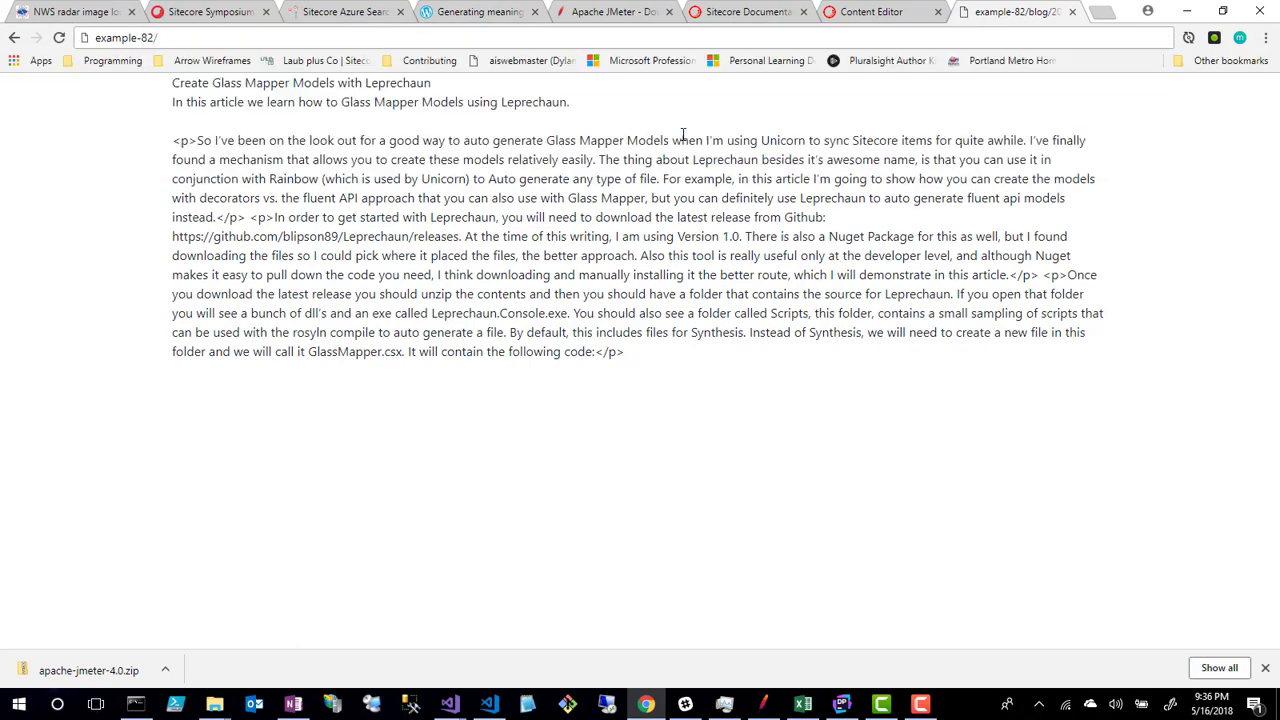